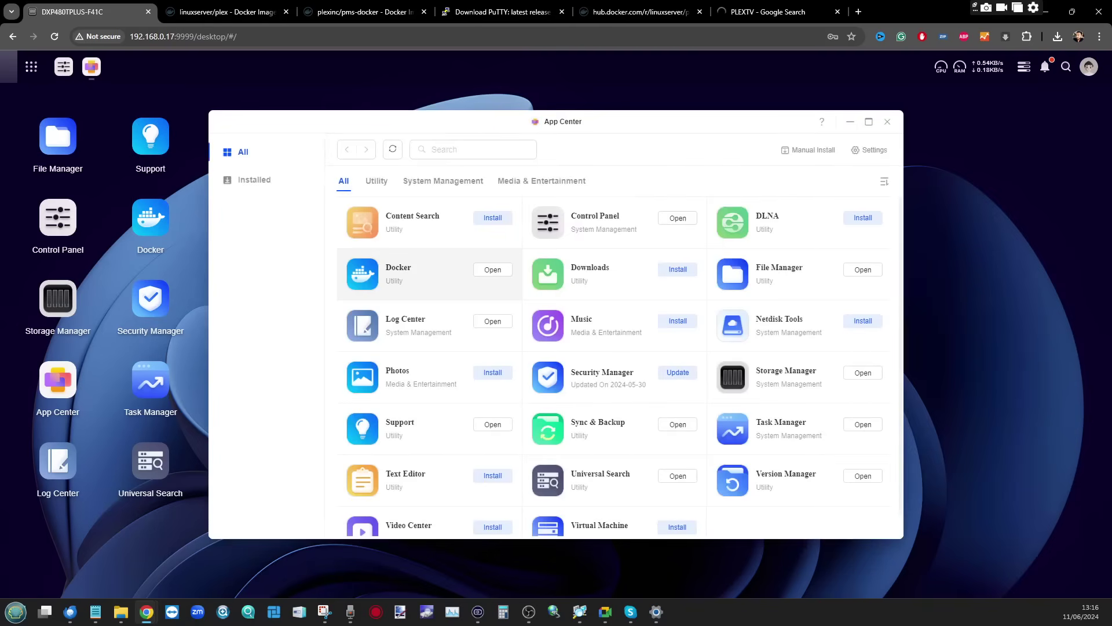
View Docker's details in the App Center, close it, and open the Docker app
{"action": "left_click", "coordinate": [399, 273]}
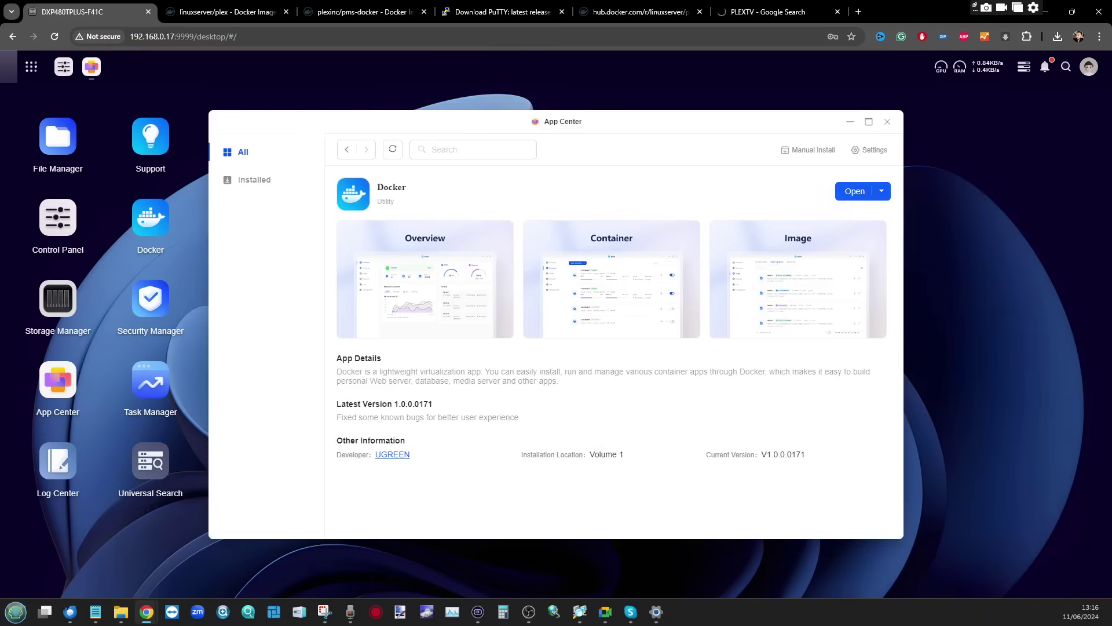
{"action": "left_click", "coordinate": [887, 121]}
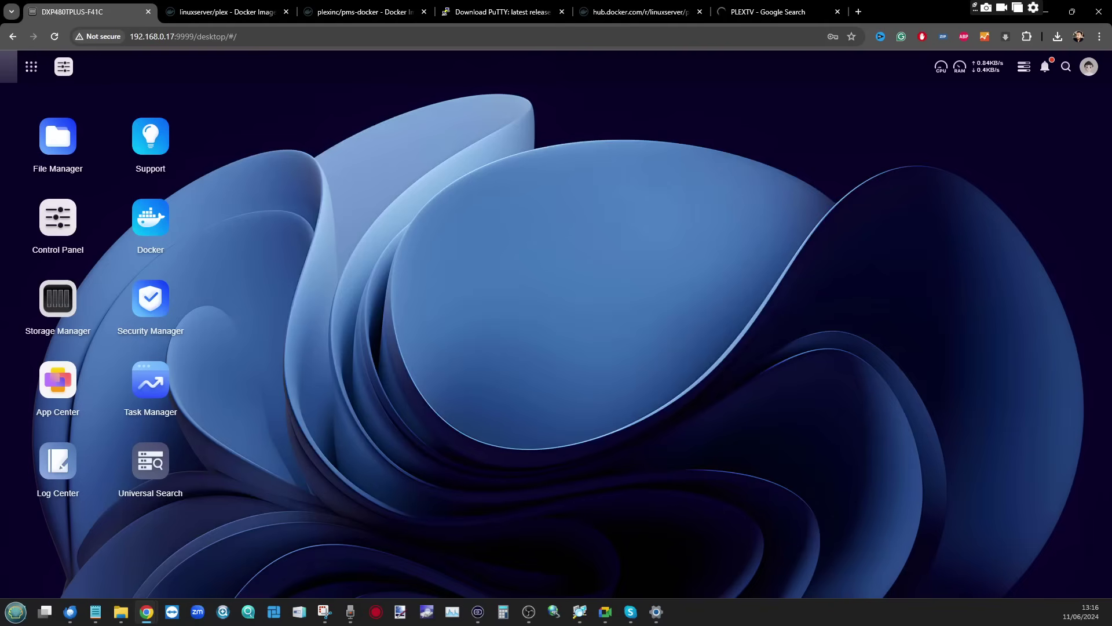
{"action": "left_click", "coordinate": [150, 217]}
{"action": "left_click_drag", "start_coordinate": [556, 120], "coordinate": [617, 100]}
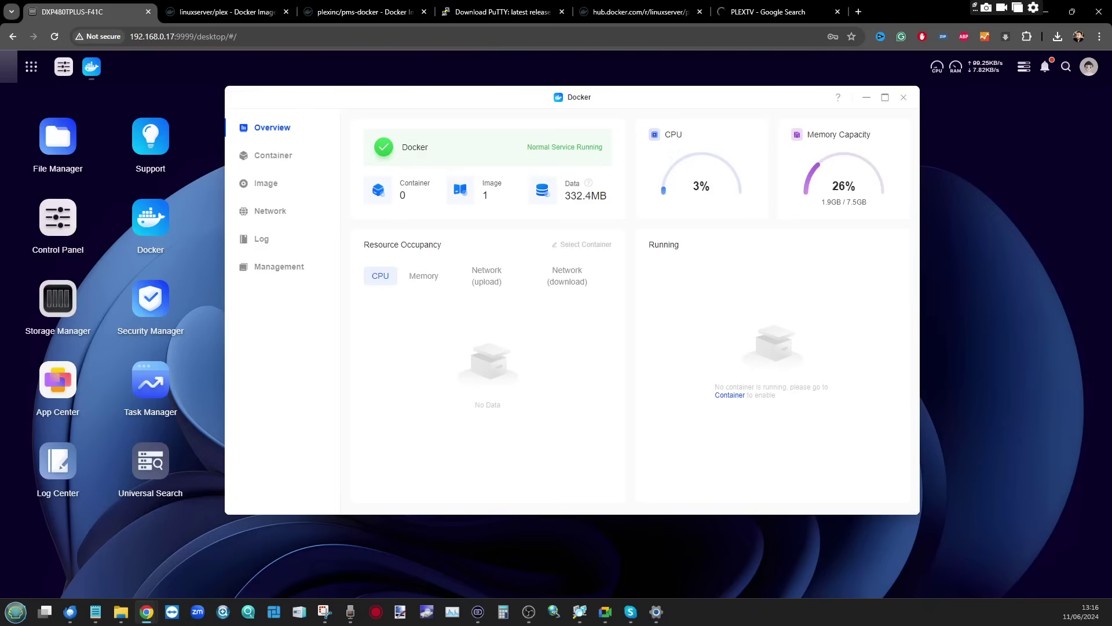
Search Docker's image database for PLEX and look through the matching images
{"action": "left_click", "coordinate": [266, 183]}
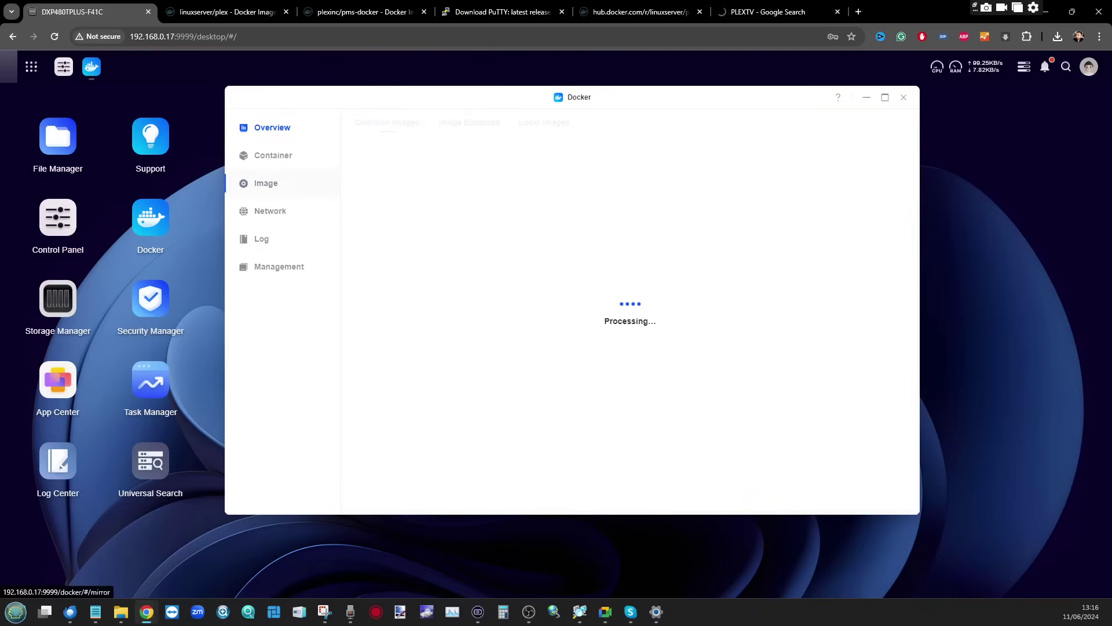
{"action": "left_click", "coordinate": [469, 123]}
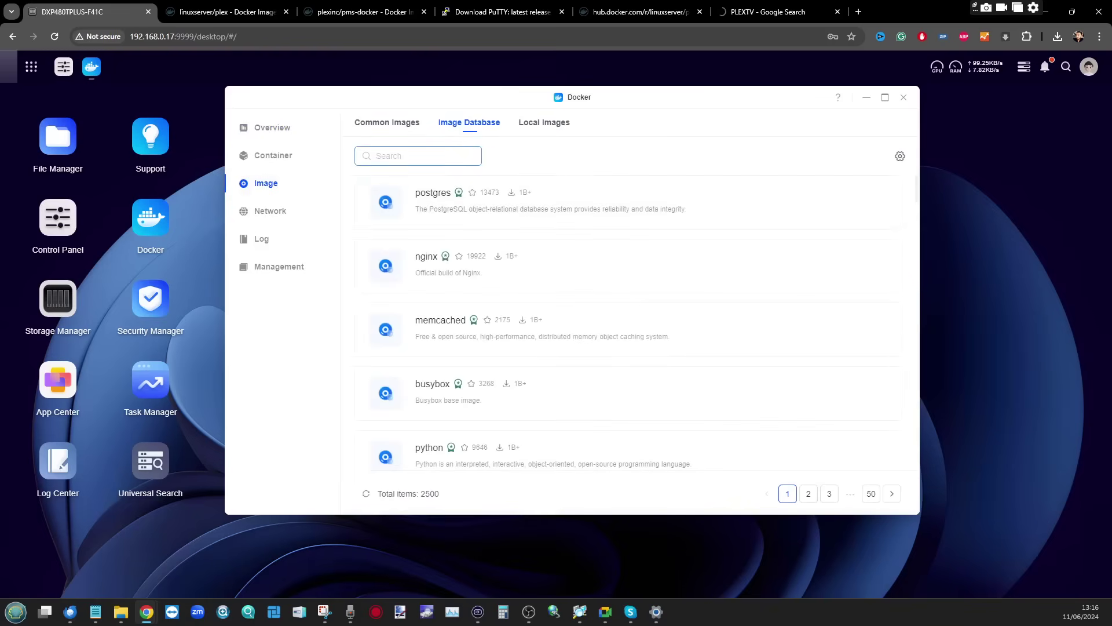
{"action": "type", "text": "PLEX"}
{"action": "key", "text": "Return"}
{"action": "scroll", "coordinate": [628, 272], "scroll_direction": "down", "scroll_amount": 3}
{"action": "scroll", "coordinate": [628, 272], "scroll_direction": "down", "scroll_amount": 5}
{"action": "scroll", "coordinate": [628, 272], "scroll_direction": "up", "scroll_amount": 8}
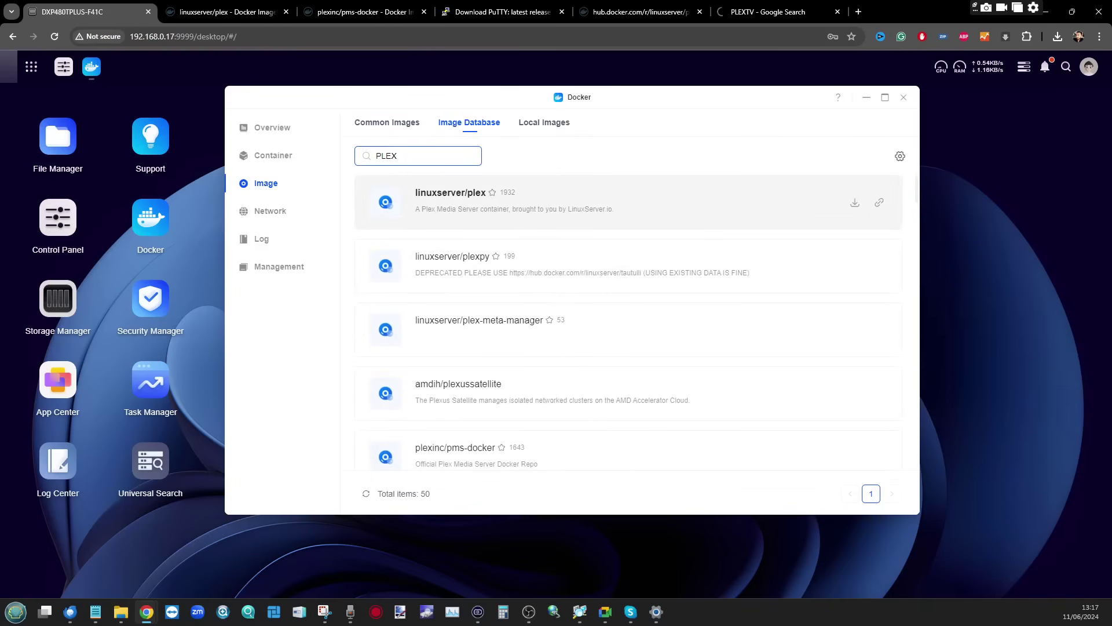
View the Docker Hub pages for linuxserver/plex and plexinc/pms-docker, and return to the image search
{"action": "left_click", "coordinate": [228, 12]}
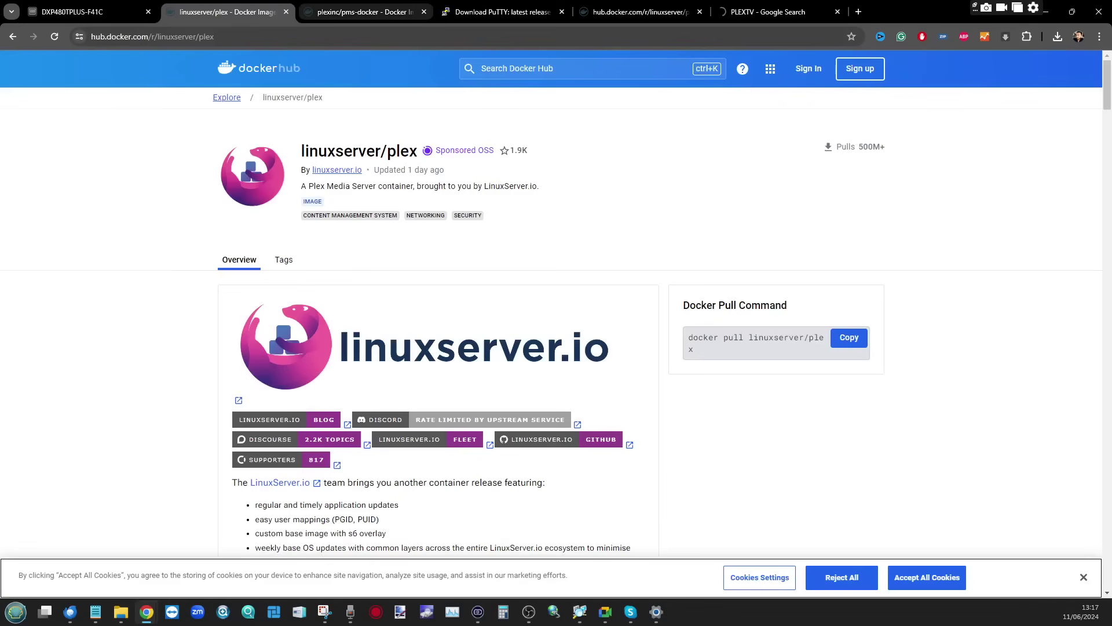
{"action": "key", "text": "ctrl+Tab"}
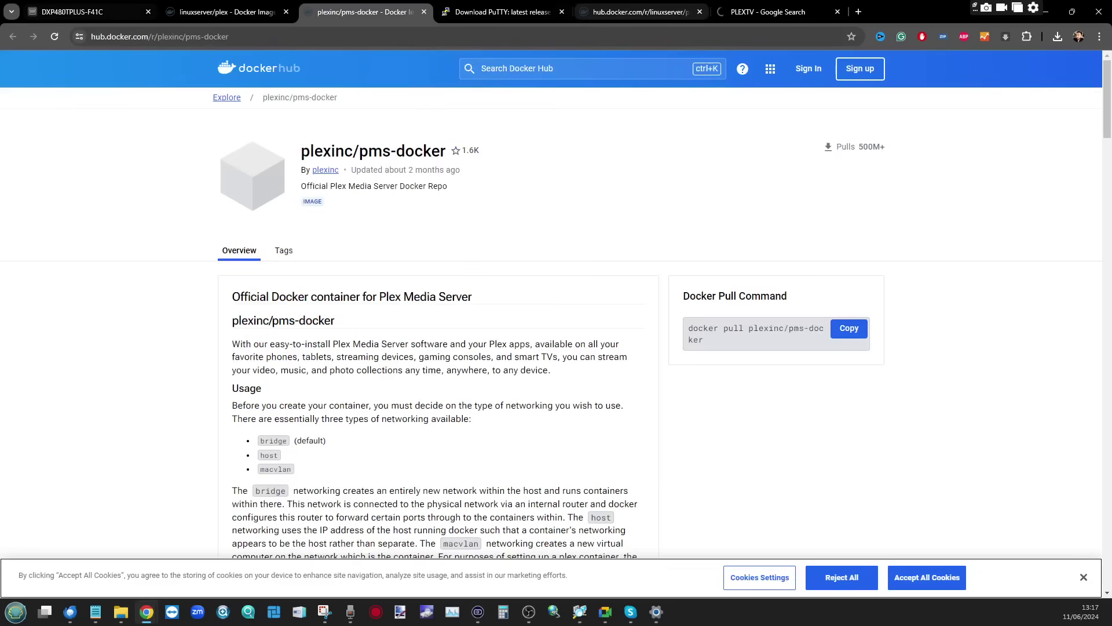
{"action": "left_click", "coordinate": [87, 11]}
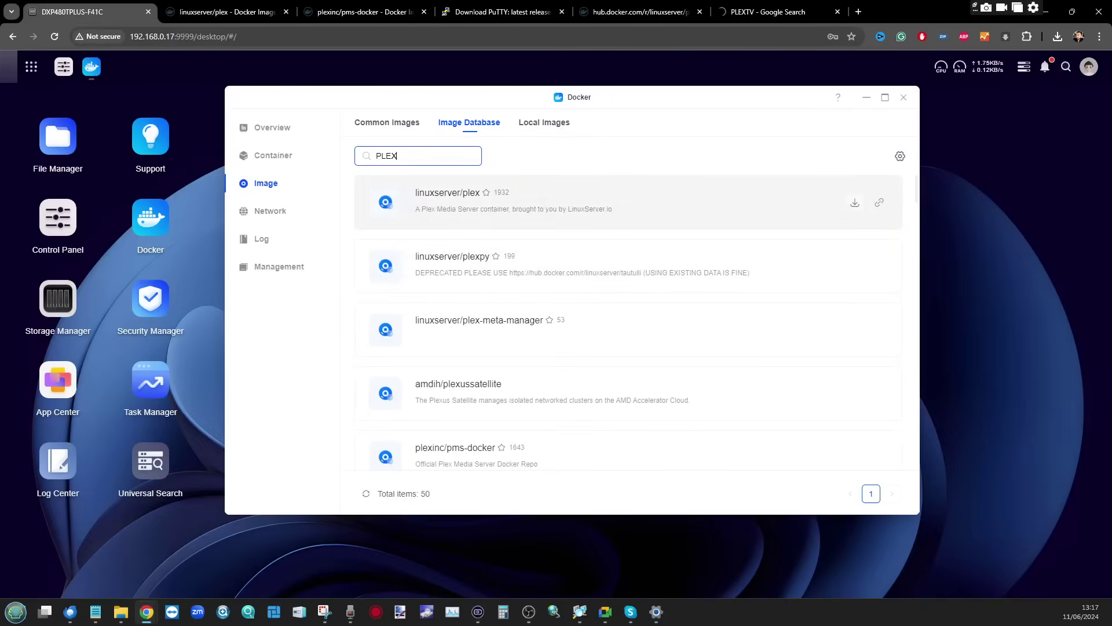
Download version 1.40.2 of the linuxserver/plex image
{"action": "left_click", "coordinate": [854, 202]}
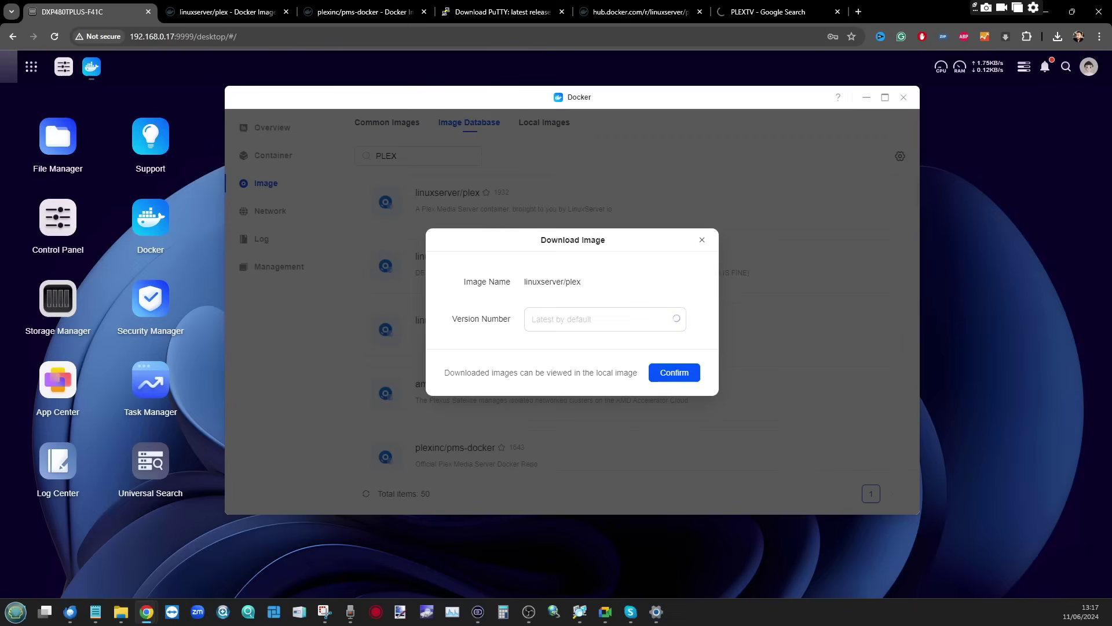
{"action": "left_click", "coordinate": [605, 319]}
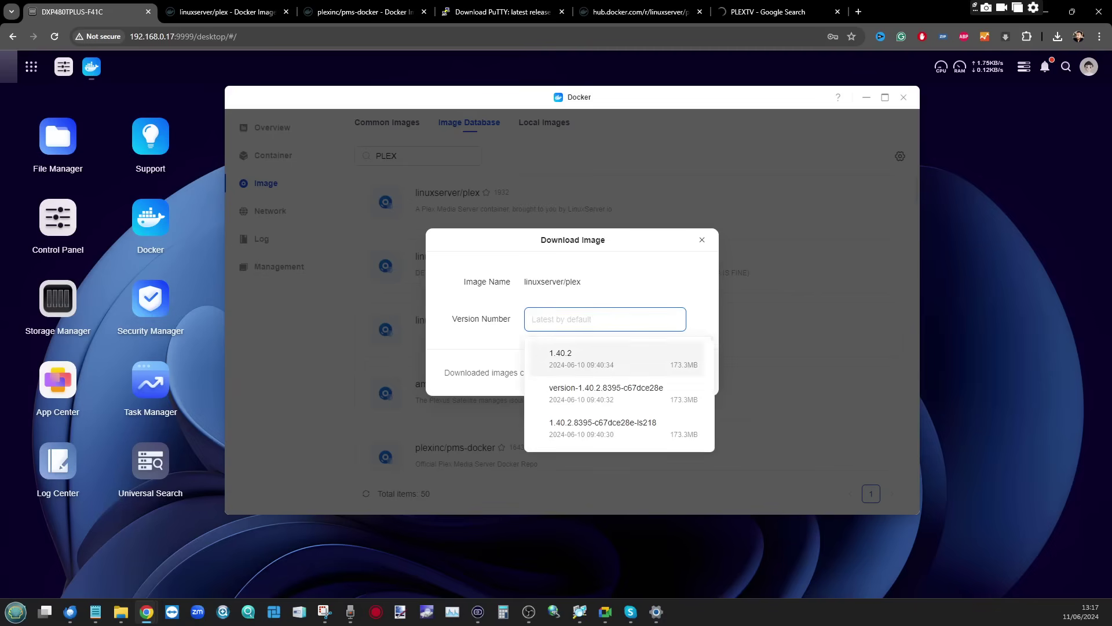
{"action": "left_click", "coordinate": [616, 358]}
{"action": "left_click", "coordinate": [674, 372]}
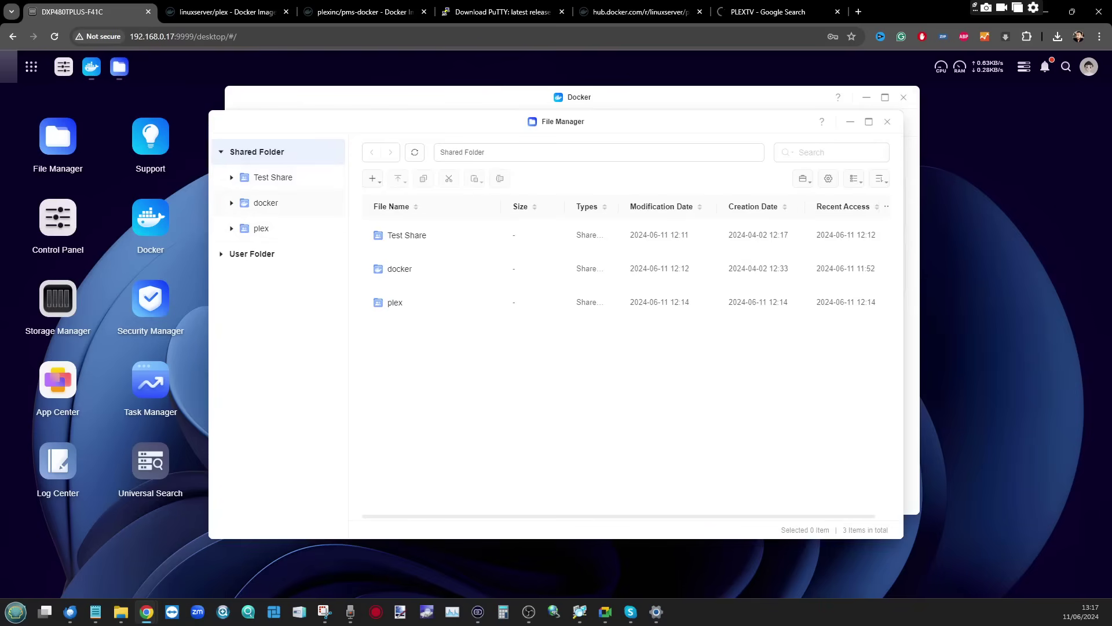
View the NAS shared folders alongside the local 30 Rock folder in Downloads
{"action": "left_click_drag", "start_coordinate": [555, 121], "coordinate": [520, 133]}
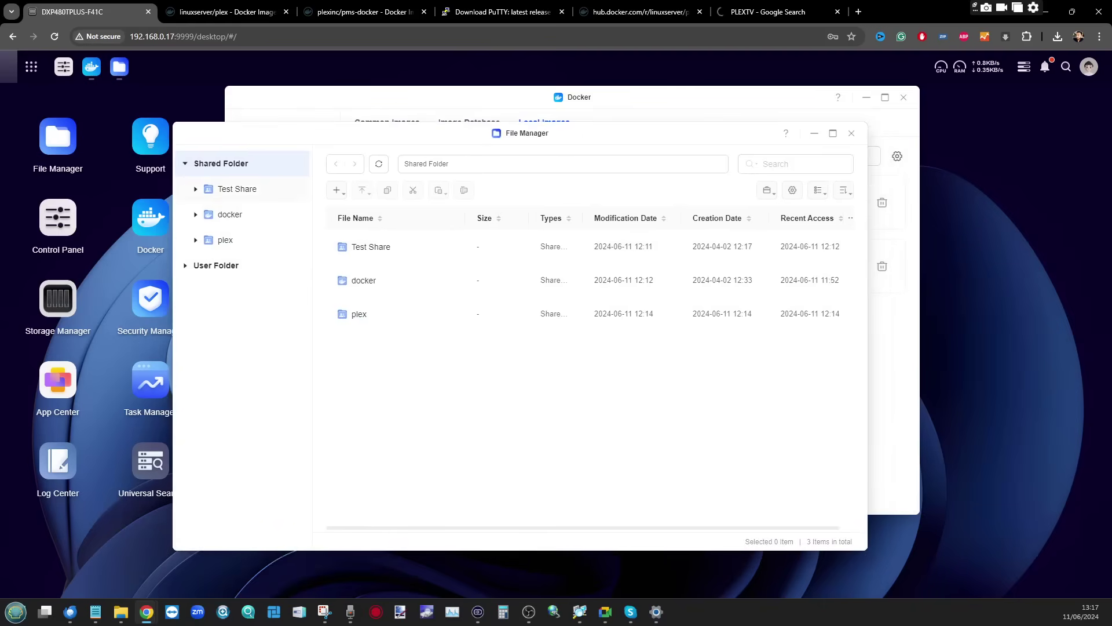
{"action": "key", "text": "alt+Tab"}
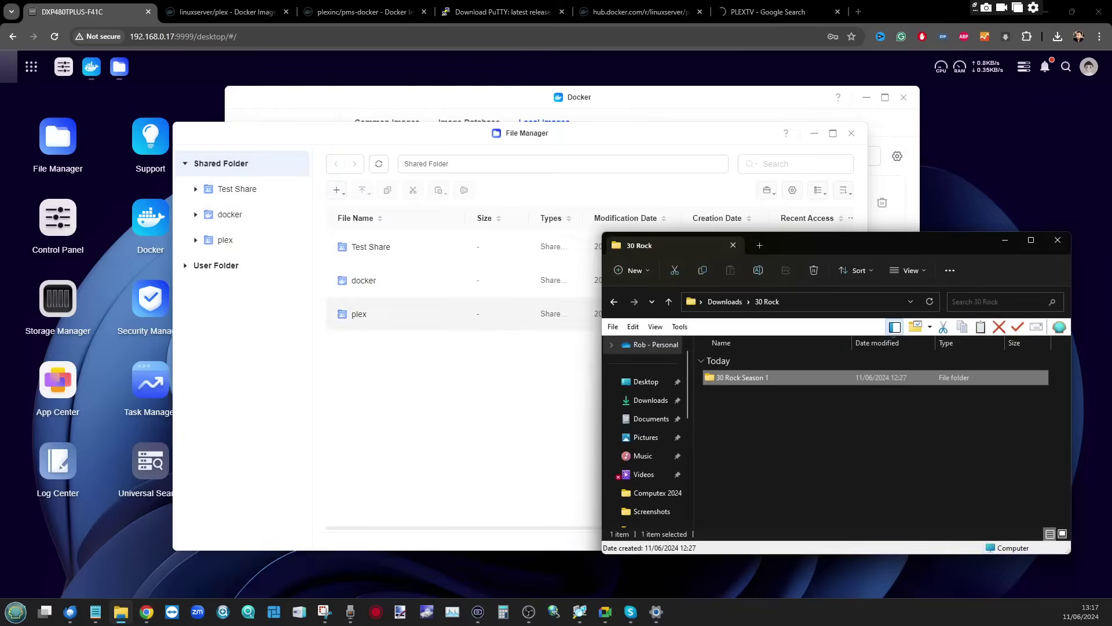
{"action": "left_click_drag", "start_coordinate": [860, 240], "coordinate": [874, 223]}
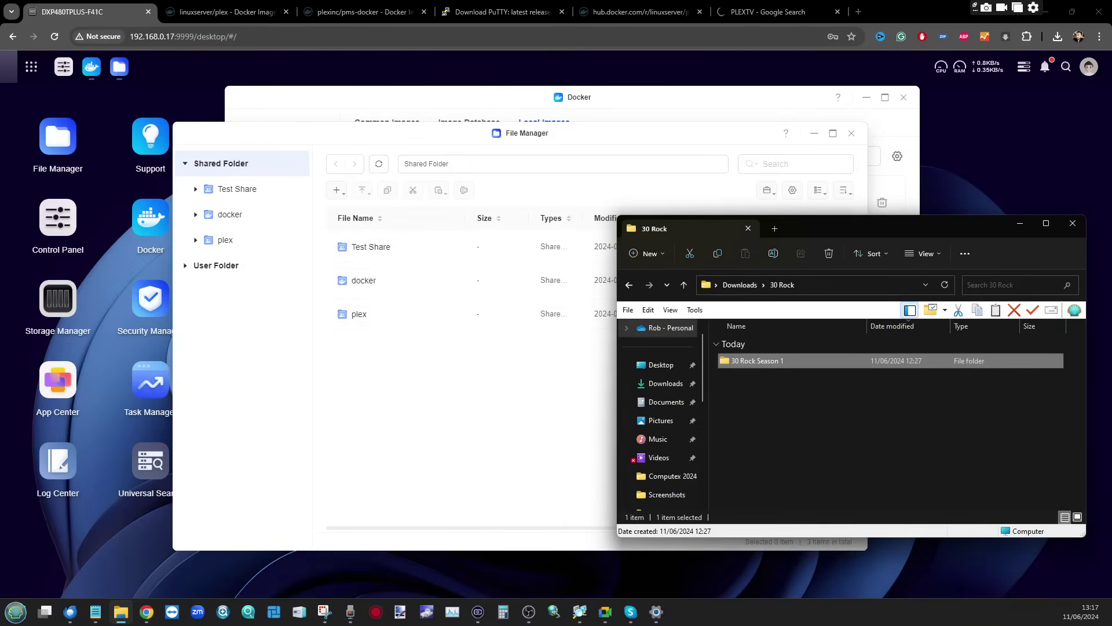
{"action": "key", "text": "alt+Tab"}
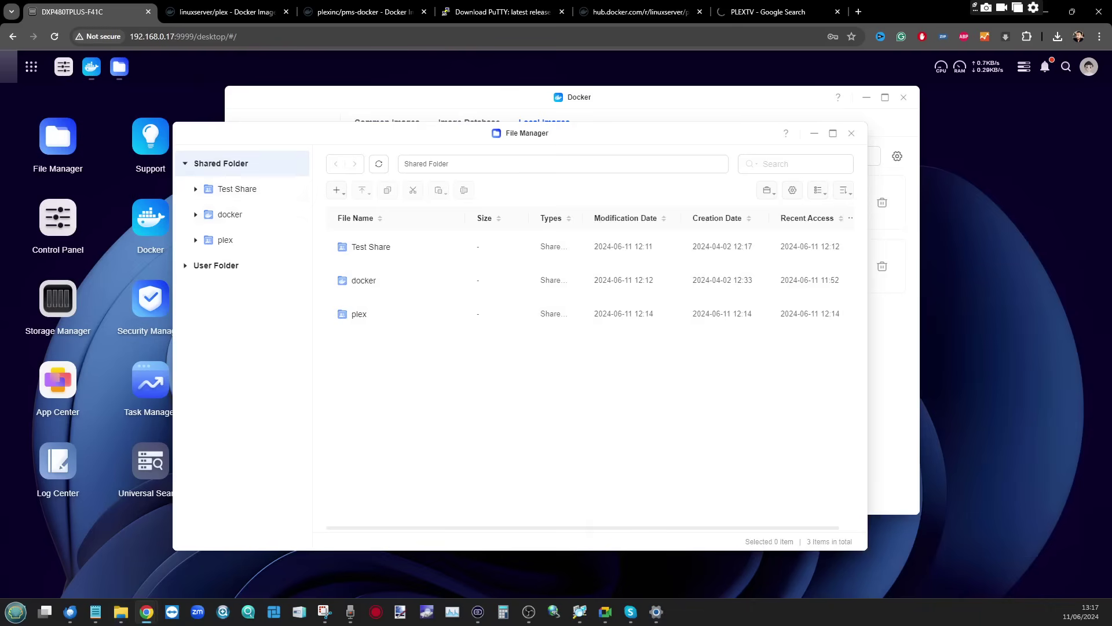
Try to create a shared folder named MEDIA on Volume 1
{"action": "left_click", "coordinate": [336, 190]}
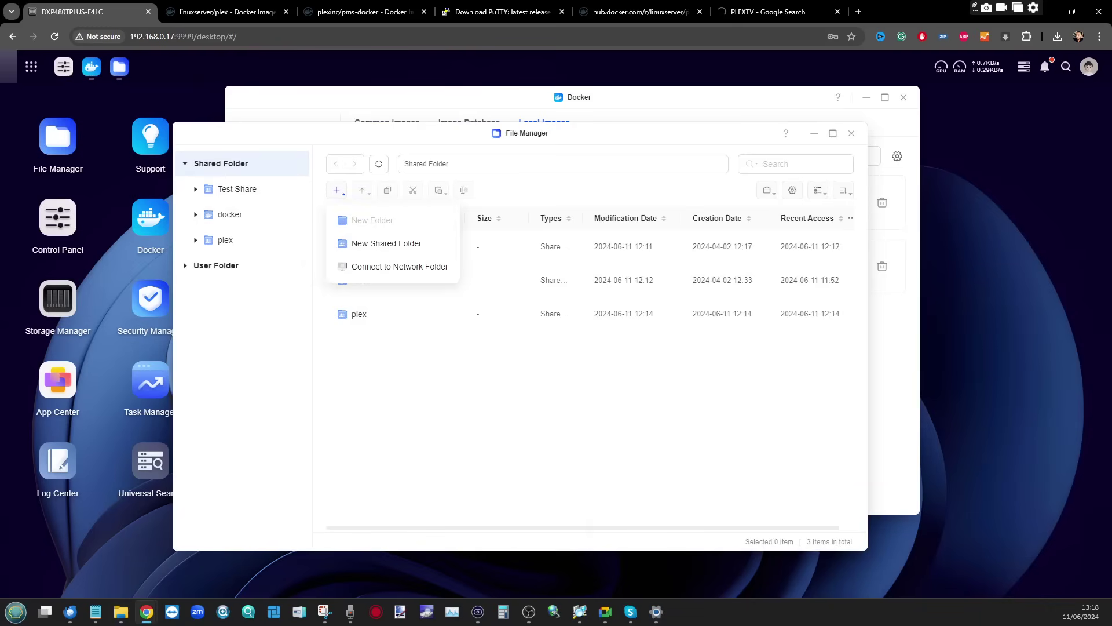
{"action": "left_click", "coordinate": [386, 243]}
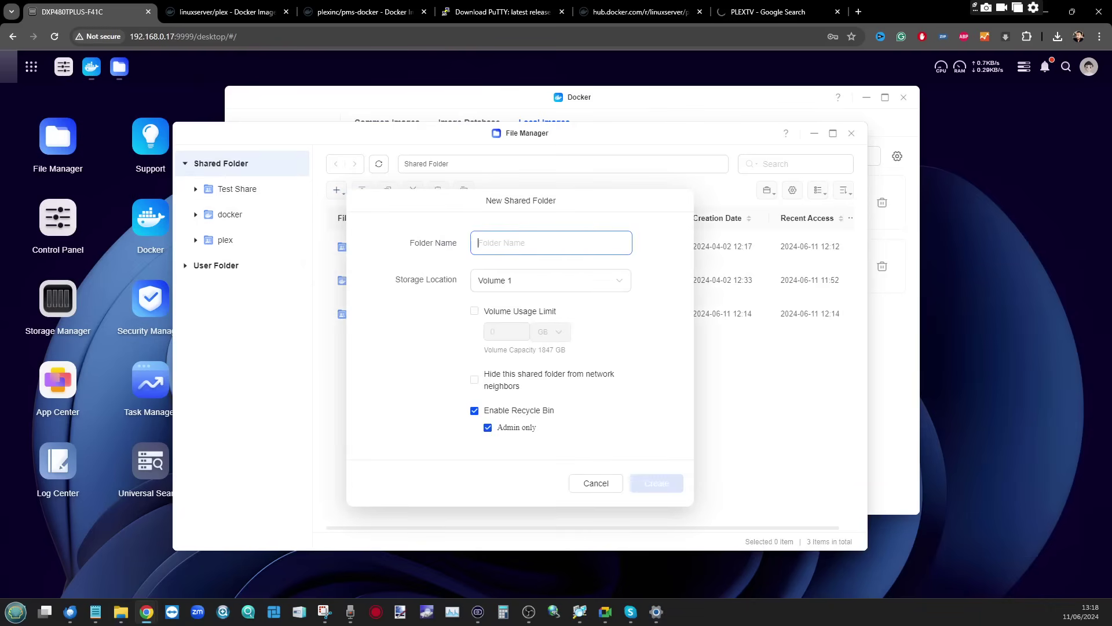
{"action": "type", "text": "MEIDA"}
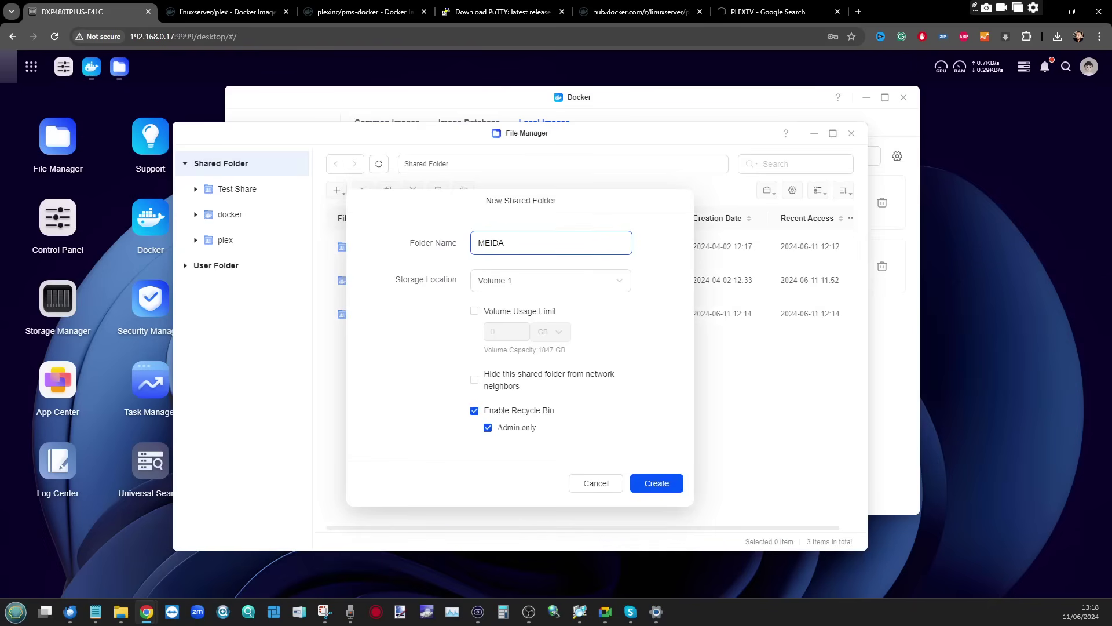
{"action": "key", "text": "BackSpace"}
{"action": "key", "text": "BackSpace"}
{"action": "key", "text": "BackSpace"}
{"action": "type", "text": "DIA"}
{"action": "left_click", "coordinate": [550, 279]}
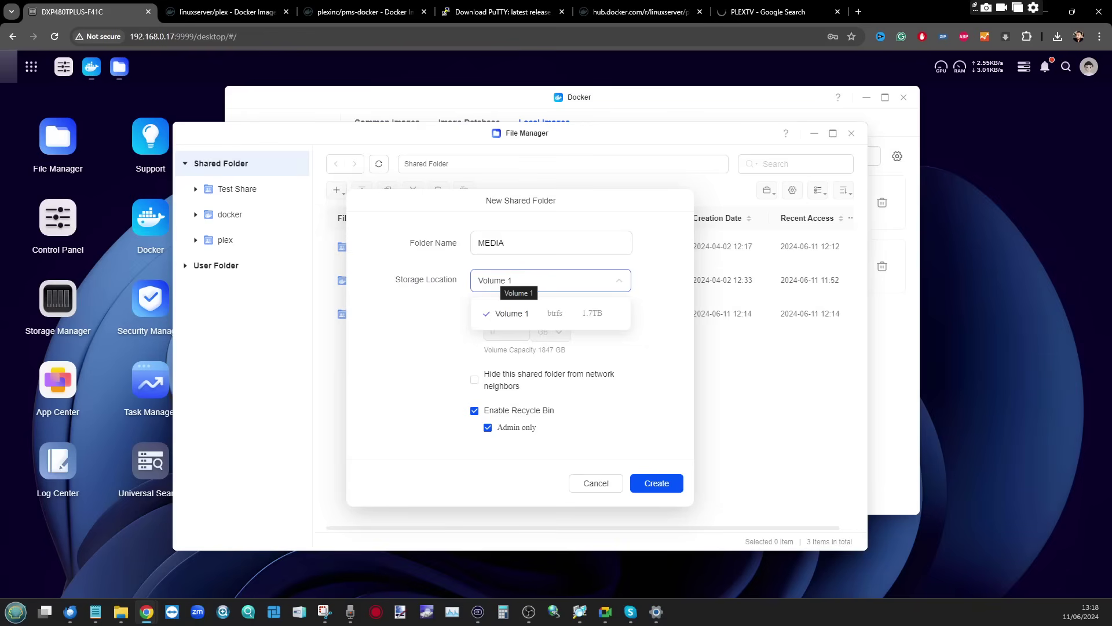
{"action": "left_click", "coordinate": [512, 313]}
{"action": "left_click", "coordinate": [656, 483]}
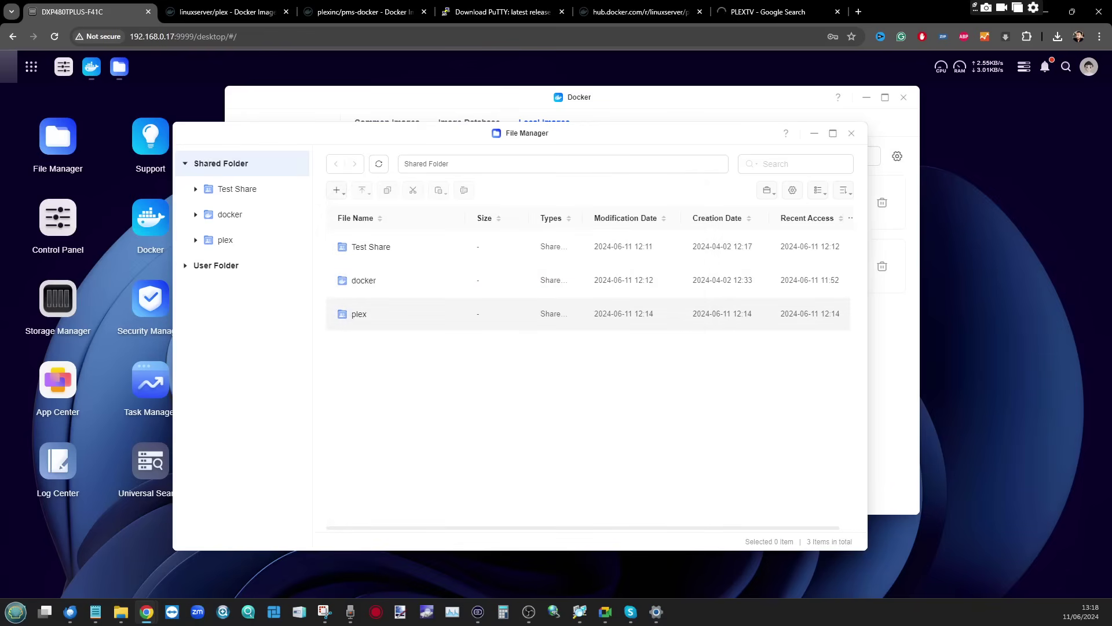
Examine the Movies folder inside plex/Media next to the local 30 Rock Season 1 folder
{"action": "double_click", "coordinate": [359, 313]}
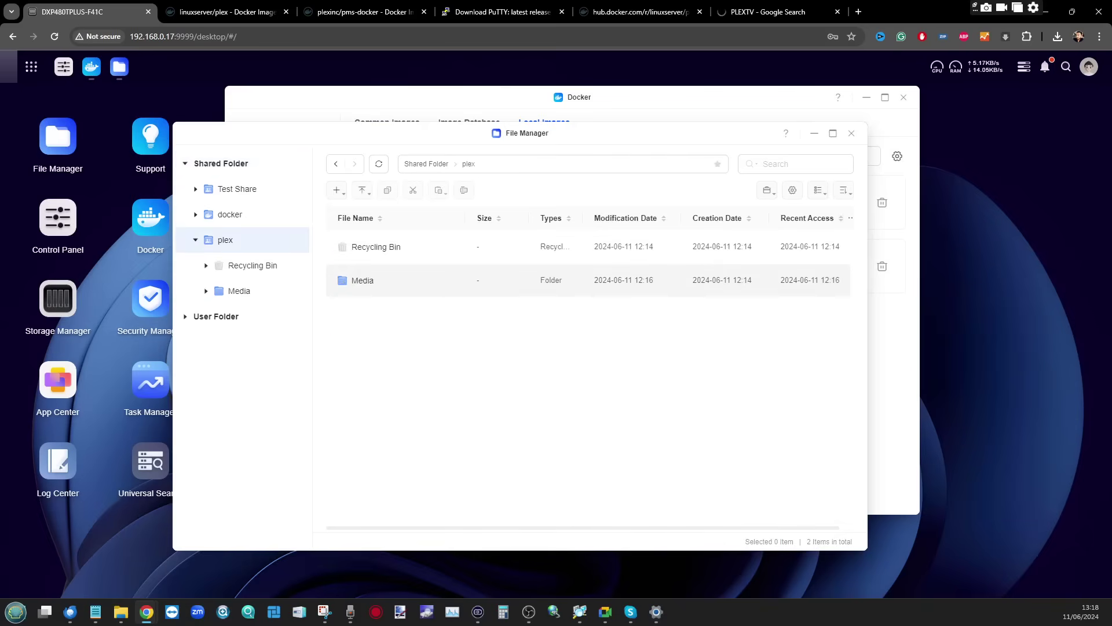
{"action": "double_click", "coordinate": [362, 280]}
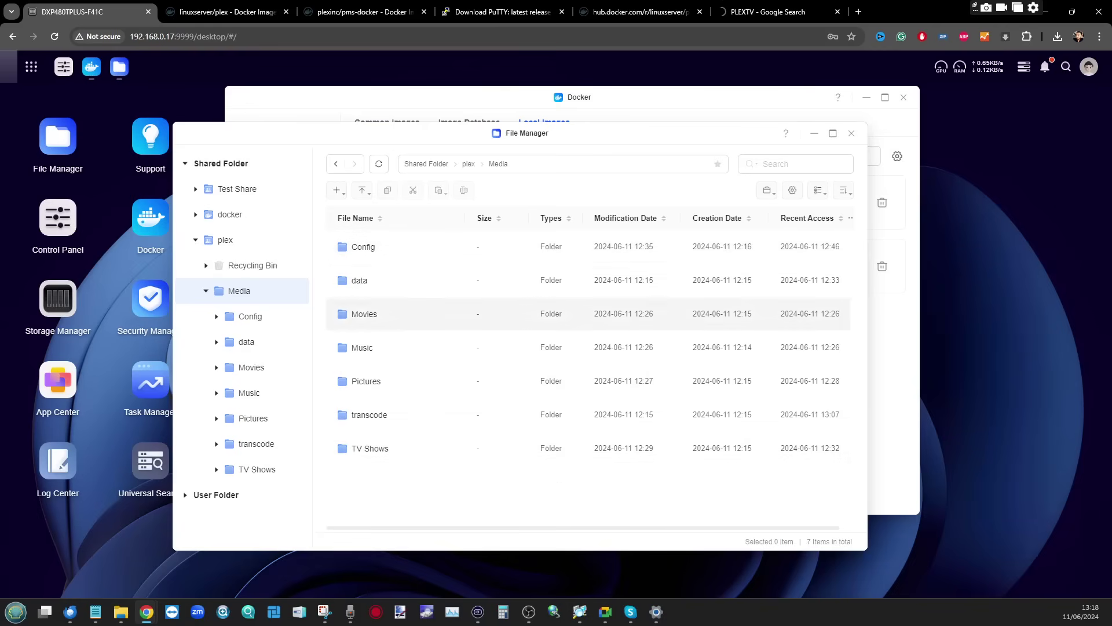
{"action": "double_click", "coordinate": [364, 313]}
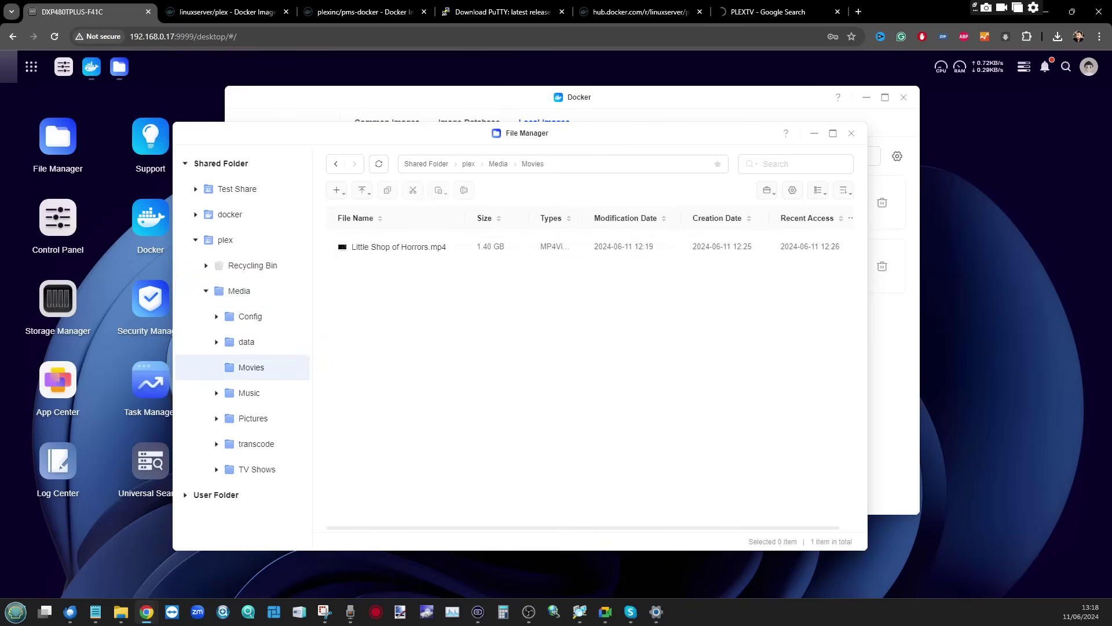
{"action": "key", "text": "alt+Tab"}
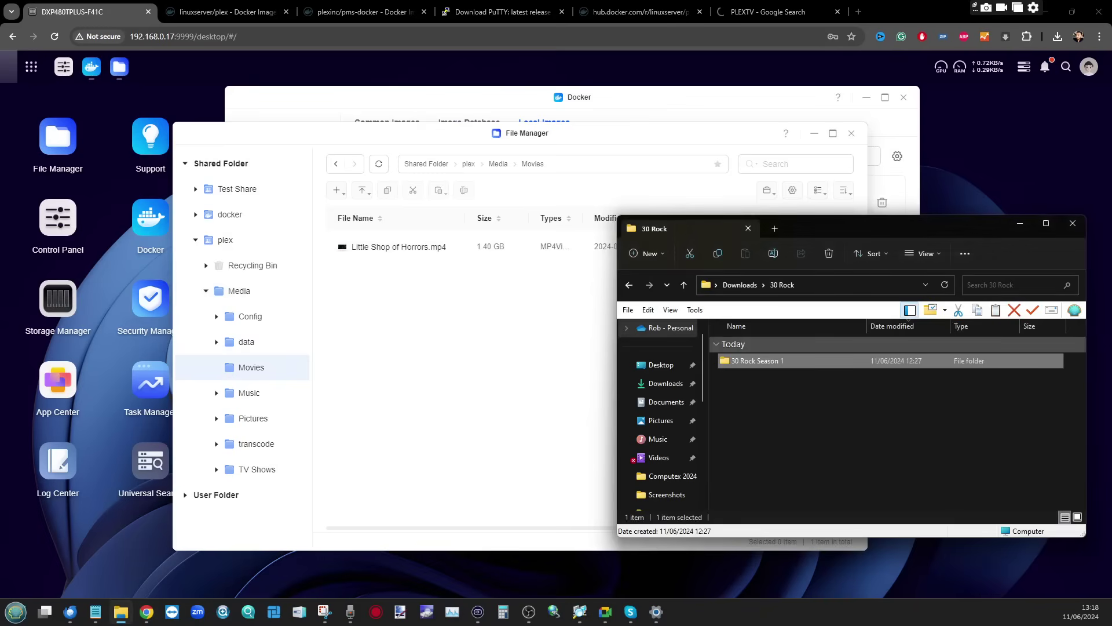
{"action": "left_click_drag", "start_coordinate": [756, 361], "coordinate": [675, 329]}
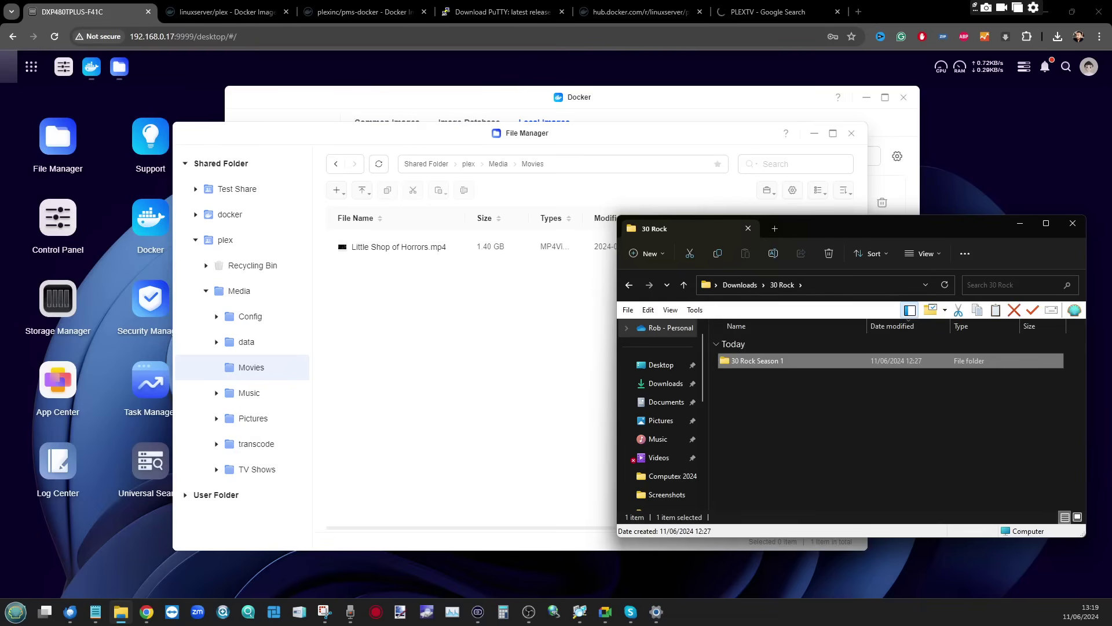
{"action": "key", "text": "alt+Tab"}
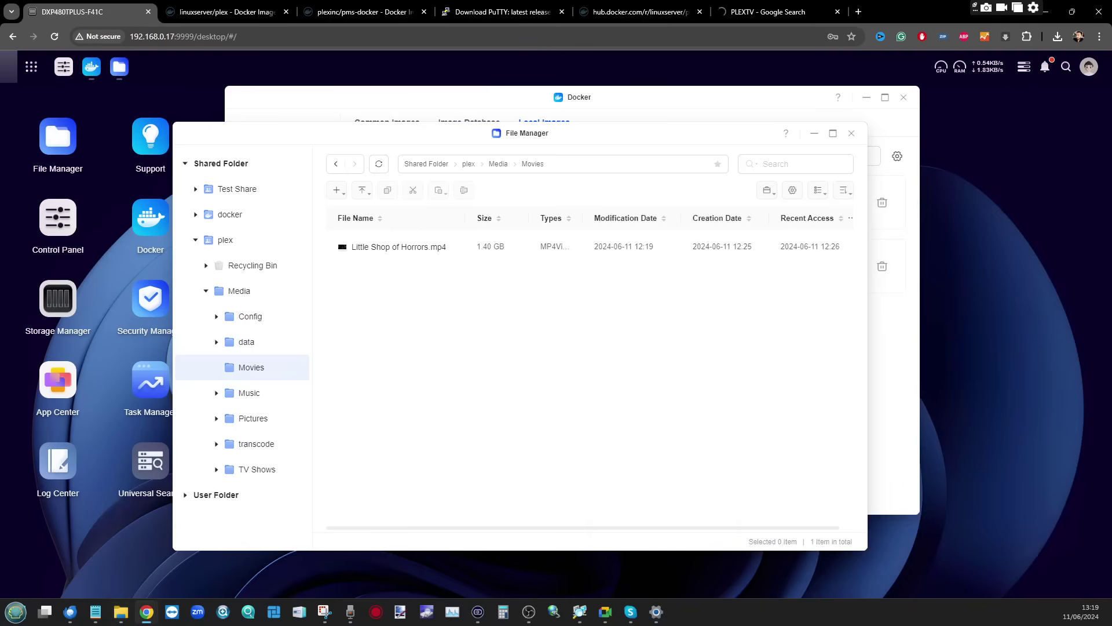
Examine the TV Shows folder in plex/Media and view the file picker of the Upload (skip) option without uploading
{"action": "left_click", "coordinate": [239, 290]}
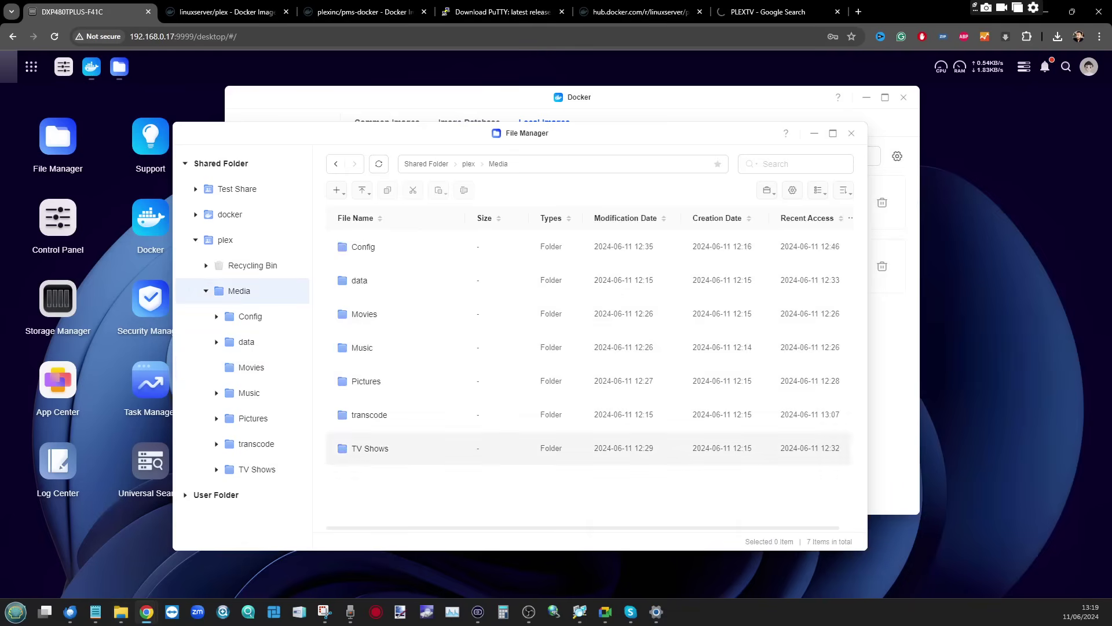
{"action": "double_click", "coordinate": [370, 447]}
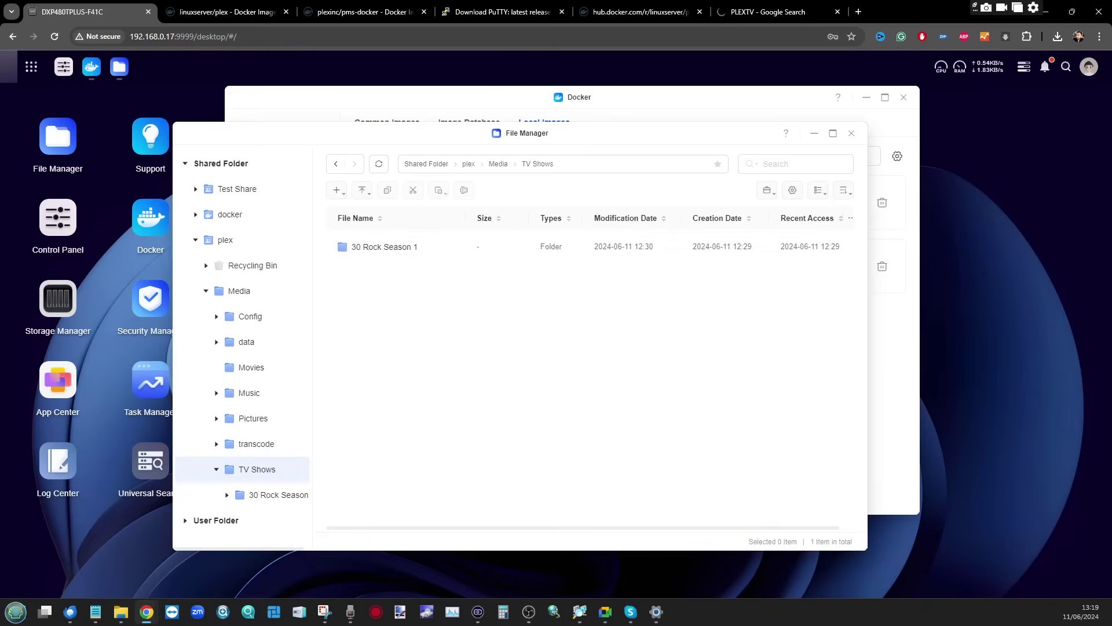
{"action": "mouse_move", "coordinate": [362, 190]}
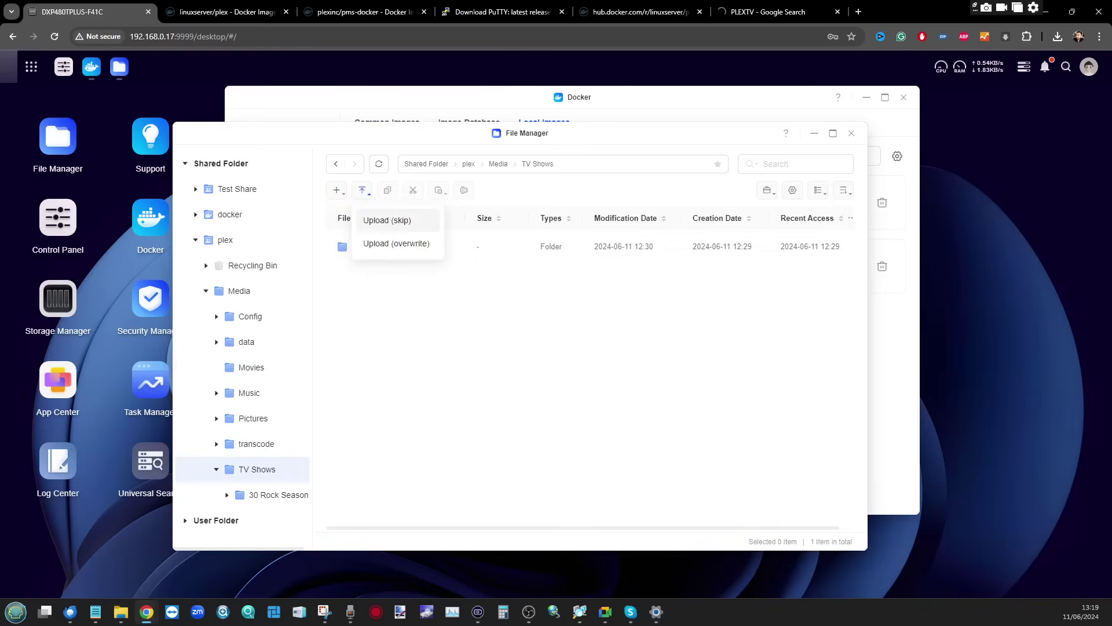
{"action": "left_click", "coordinate": [387, 220]}
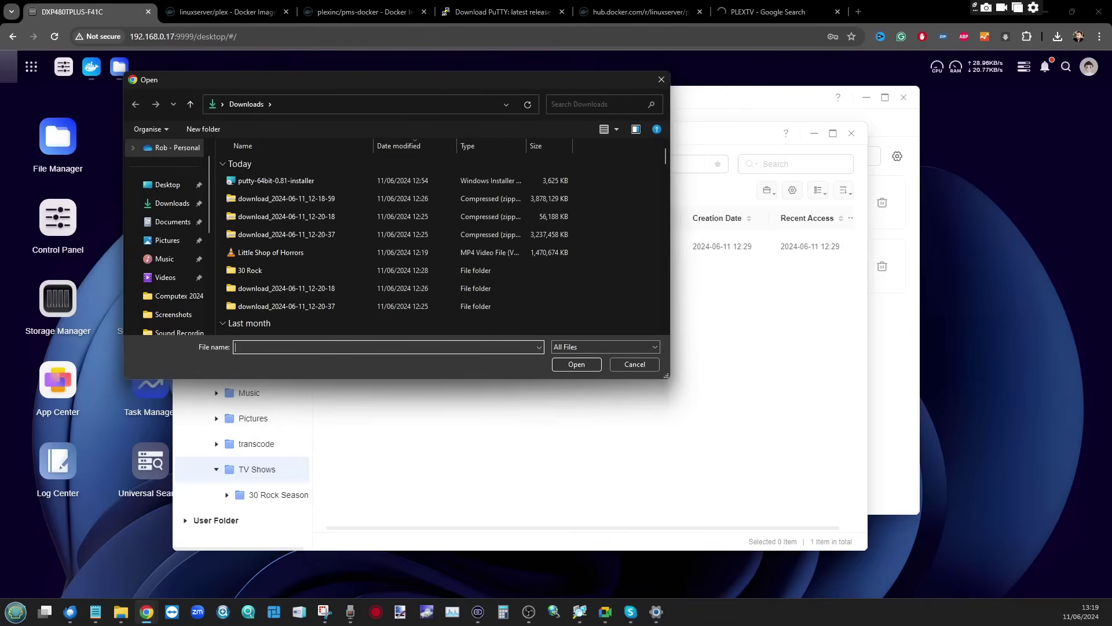
{"action": "key", "text": "Escape"}
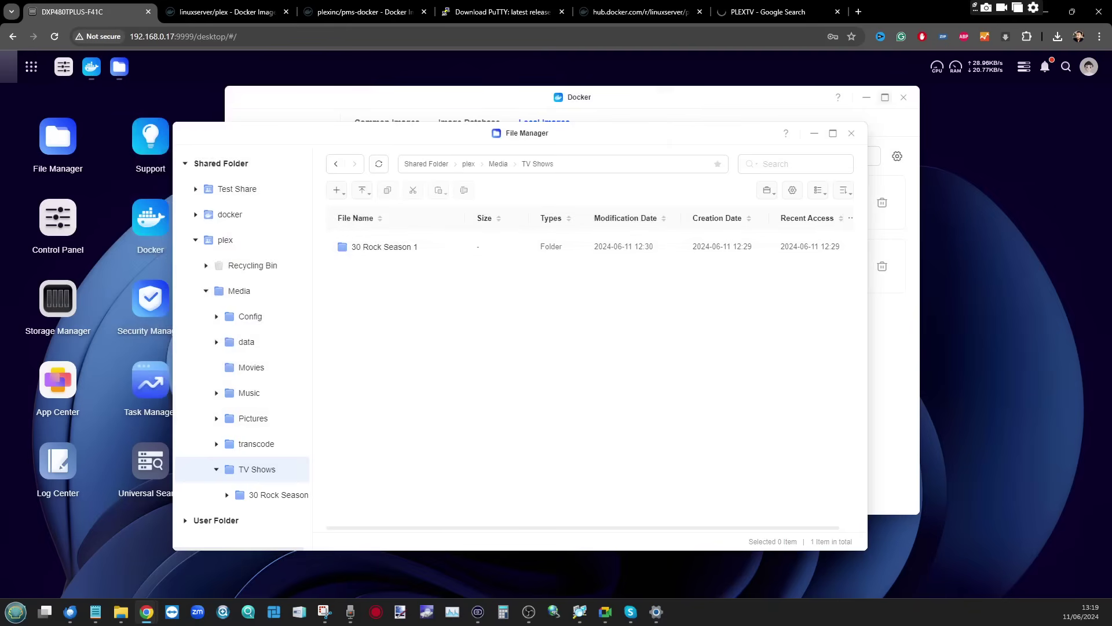
Close File Manager and reposition the Docker window showing the local images
{"action": "left_click", "coordinate": [852, 133]}
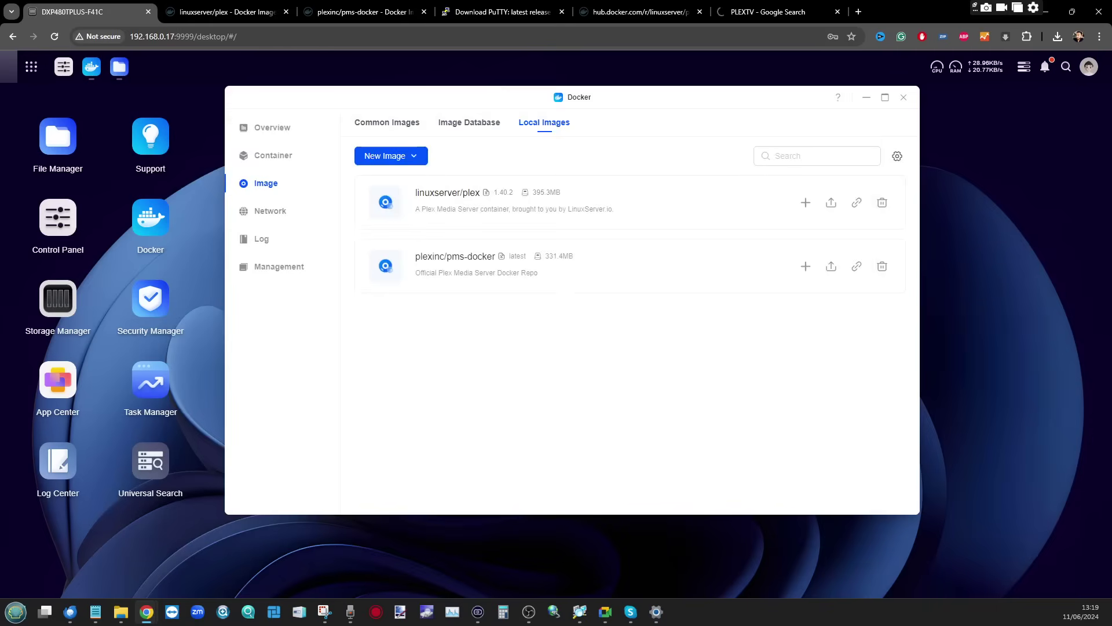
{"action": "left_click_drag", "start_coordinate": [579, 97], "coordinate": [548, 121]}
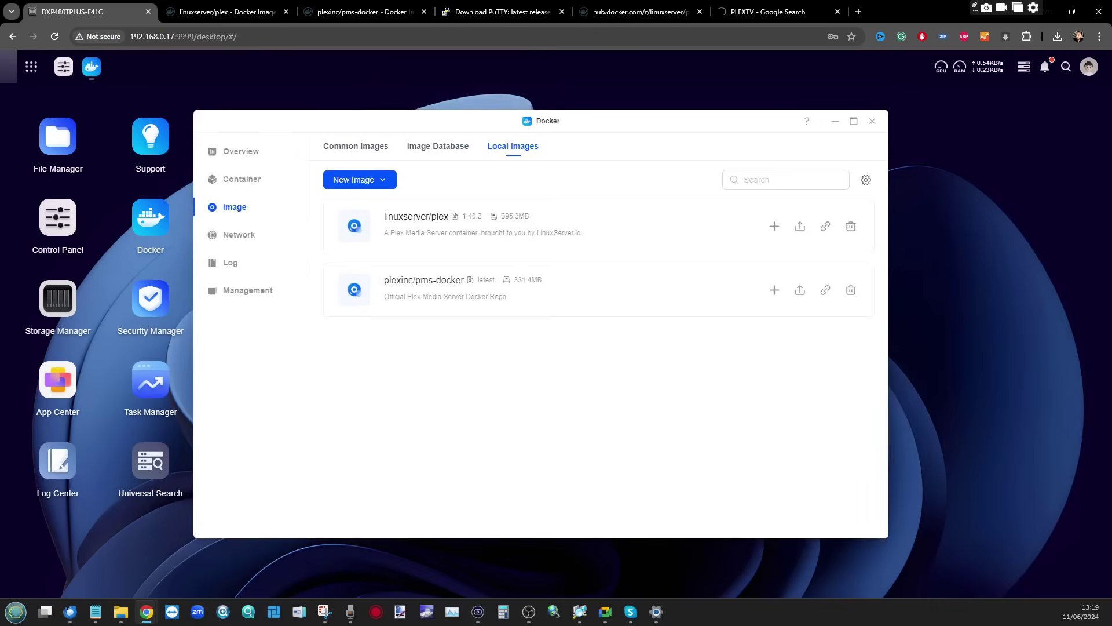
{"action": "left_click_drag", "start_coordinate": [548, 120], "coordinate": [620, 109]}
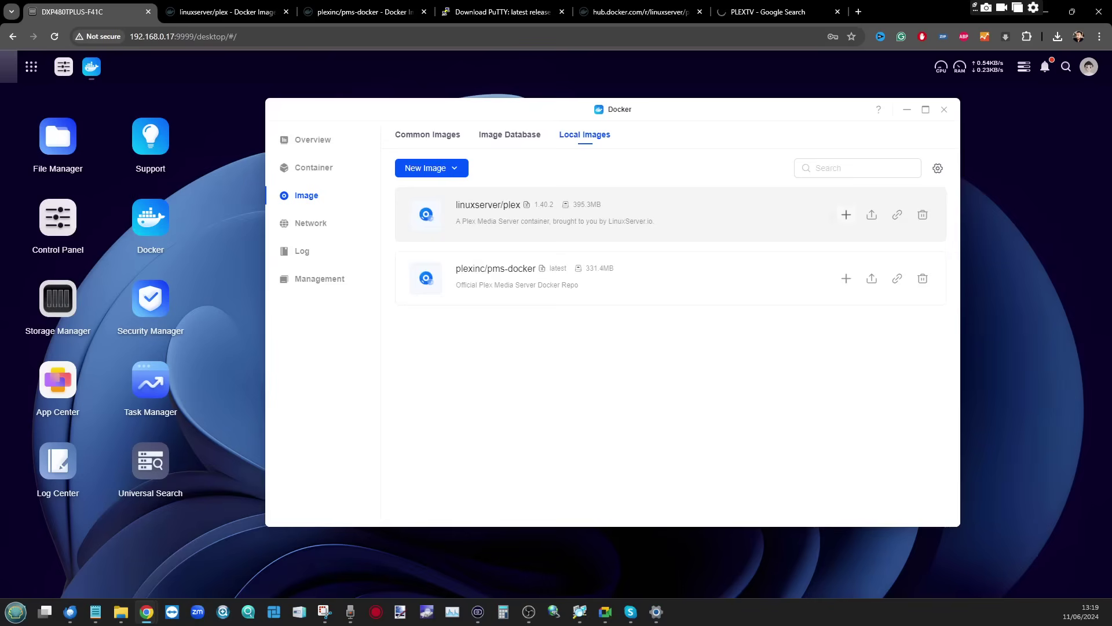
Start creating a container from the linuxserver/plex 1.40.2 image, keeping linuxserver_plex as the container name
{"action": "left_click", "coordinate": [846, 214]}
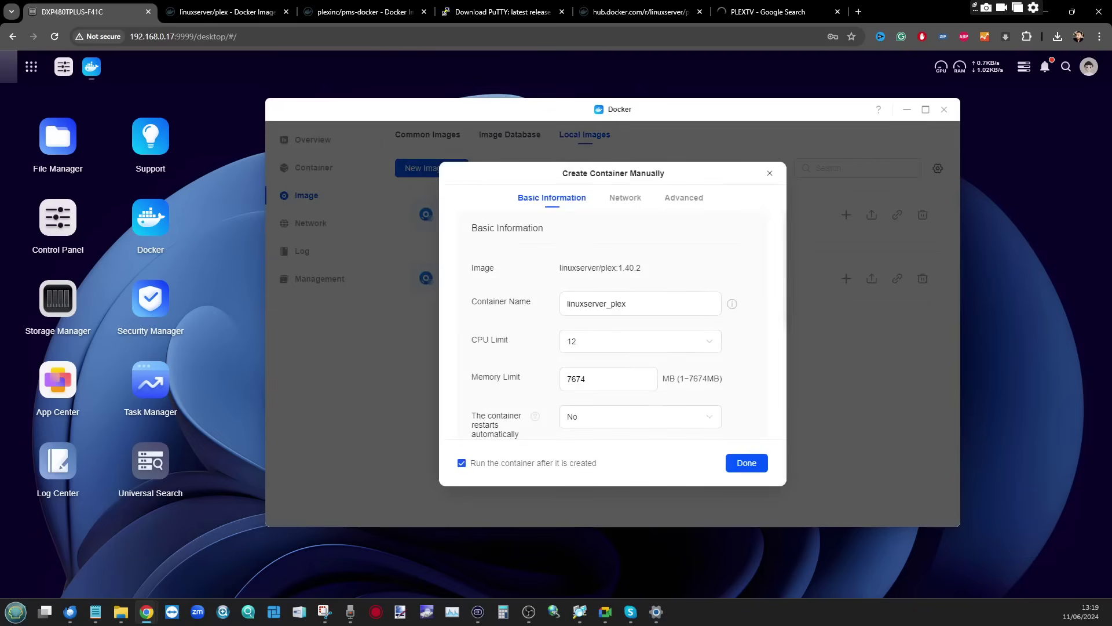
{"action": "left_click", "coordinate": [640, 303]}
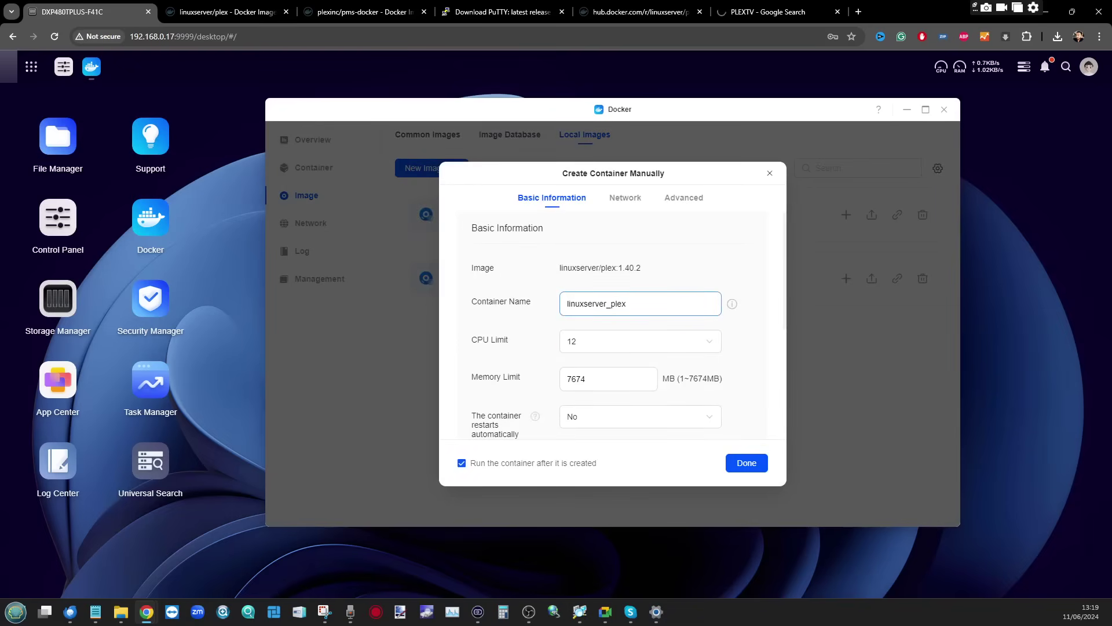
{"action": "left_click_drag", "start_coordinate": [627, 304], "coordinate": [604, 303]}
{"action": "left_click", "coordinate": [604, 303]}
{"action": "key", "text": "shift+Left"}
{"action": "key", "text": "shift+Left"}
{"action": "key", "text": "shift+Left"}
{"action": "key", "text": "shift+Left"}
{"action": "key", "text": "shift+Left"}
{"action": "key", "text": "shift+Left"}
{"action": "key", "text": "shift+Left"}
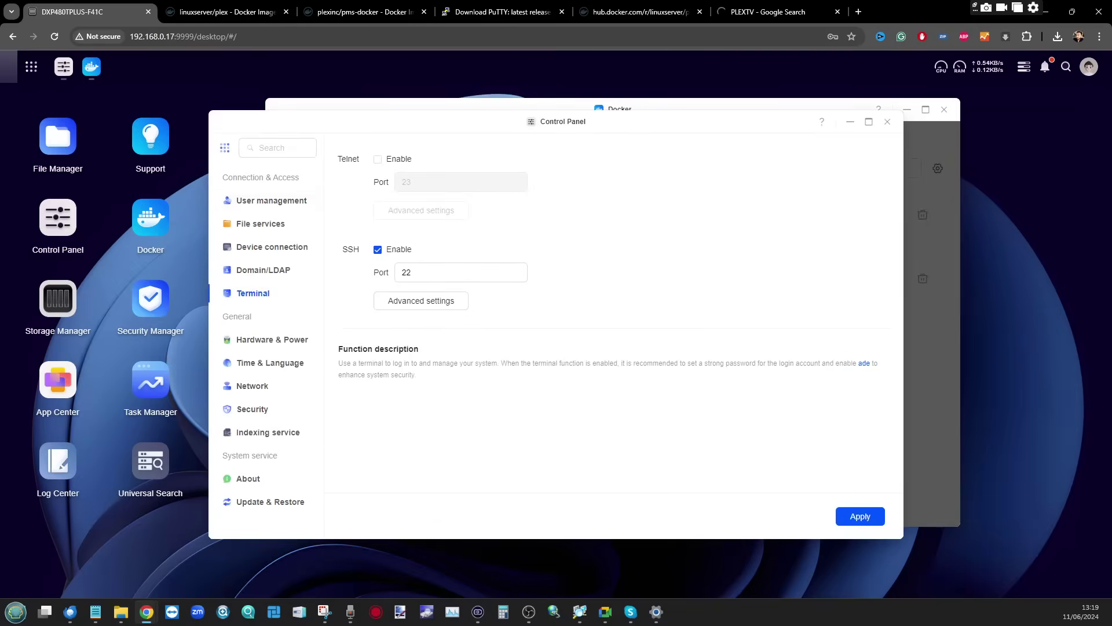
View the blank user creation form in the Control Panel's user management, and close it without adding a user
{"action": "left_click_drag", "start_coordinate": [556, 121], "coordinate": [542, 121]}
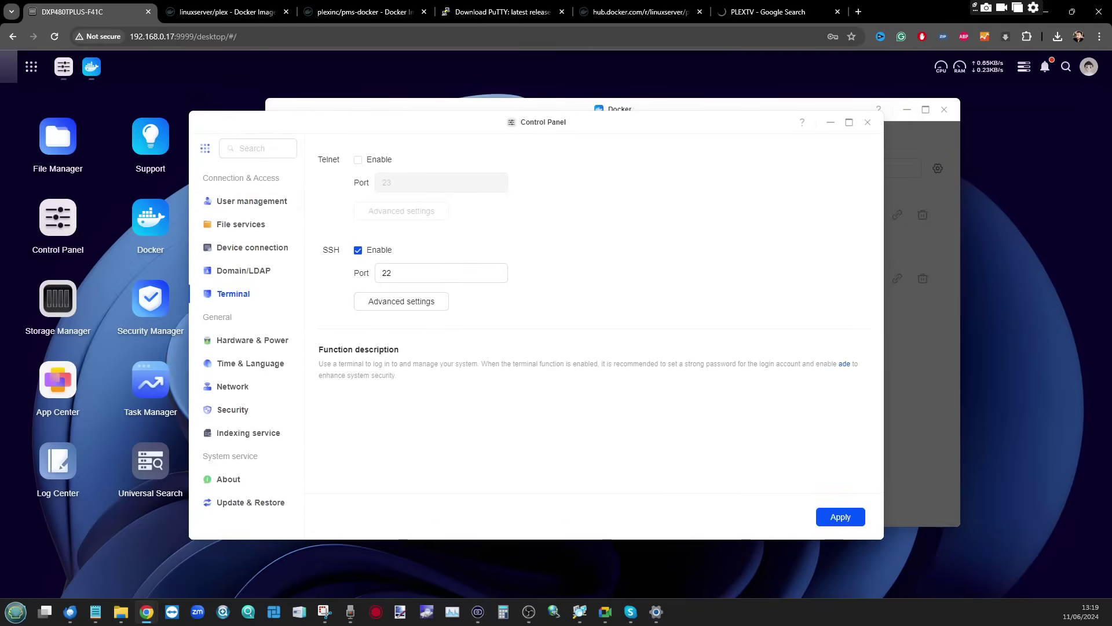
{"action": "left_click", "coordinate": [252, 201]}
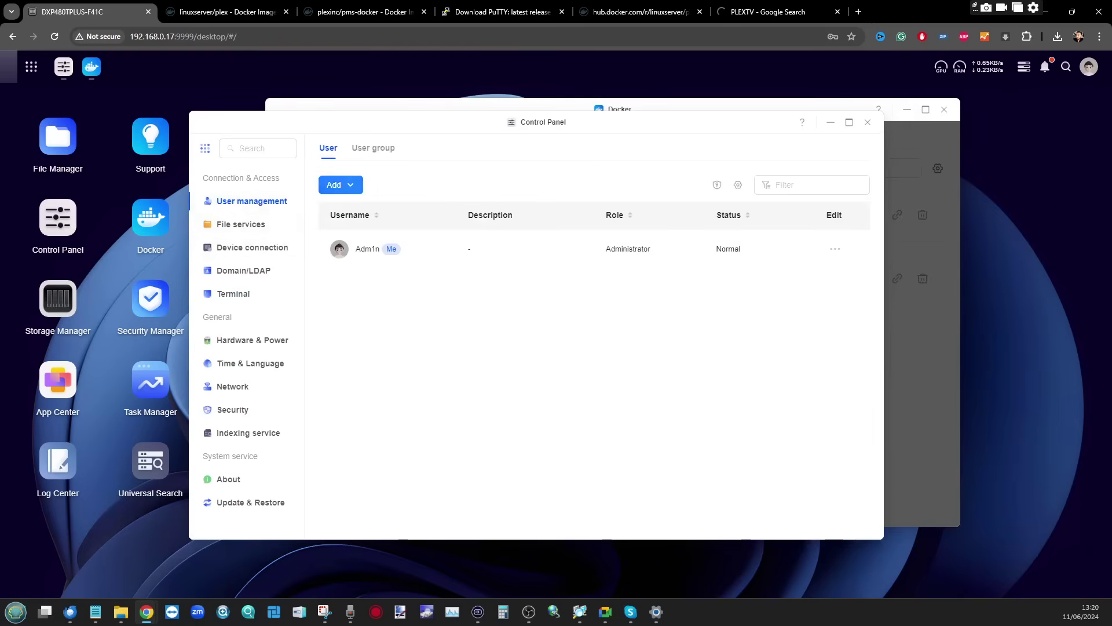
{"action": "left_click", "coordinate": [340, 185]}
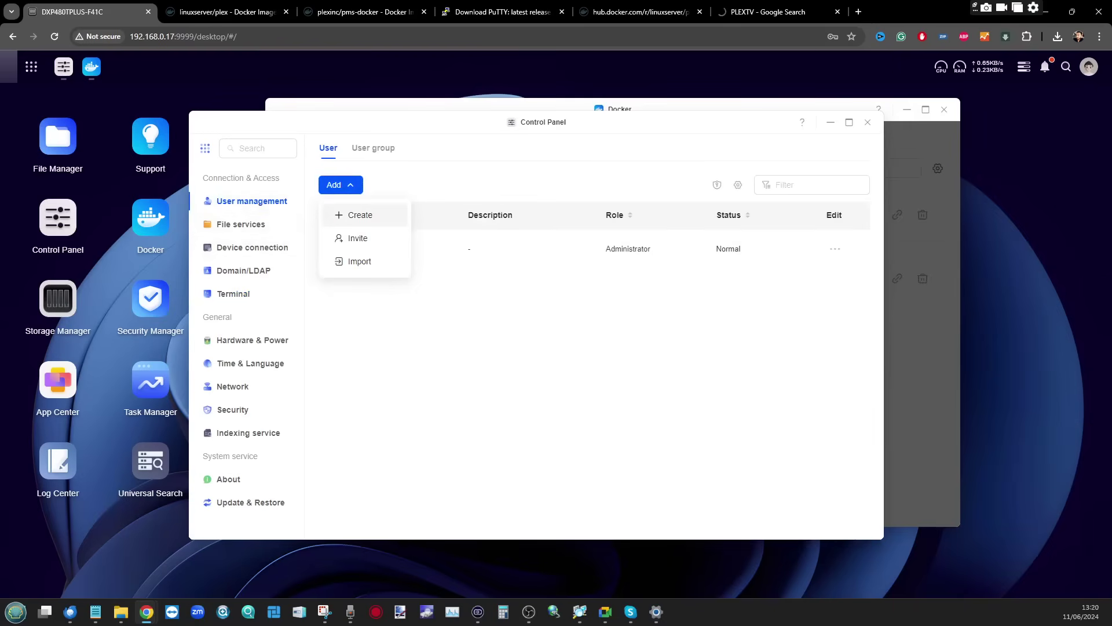
{"action": "left_click", "coordinate": [359, 215]}
{"action": "scroll", "coordinate": [506, 329], "scroll_direction": "down", "scroll_amount": 3}
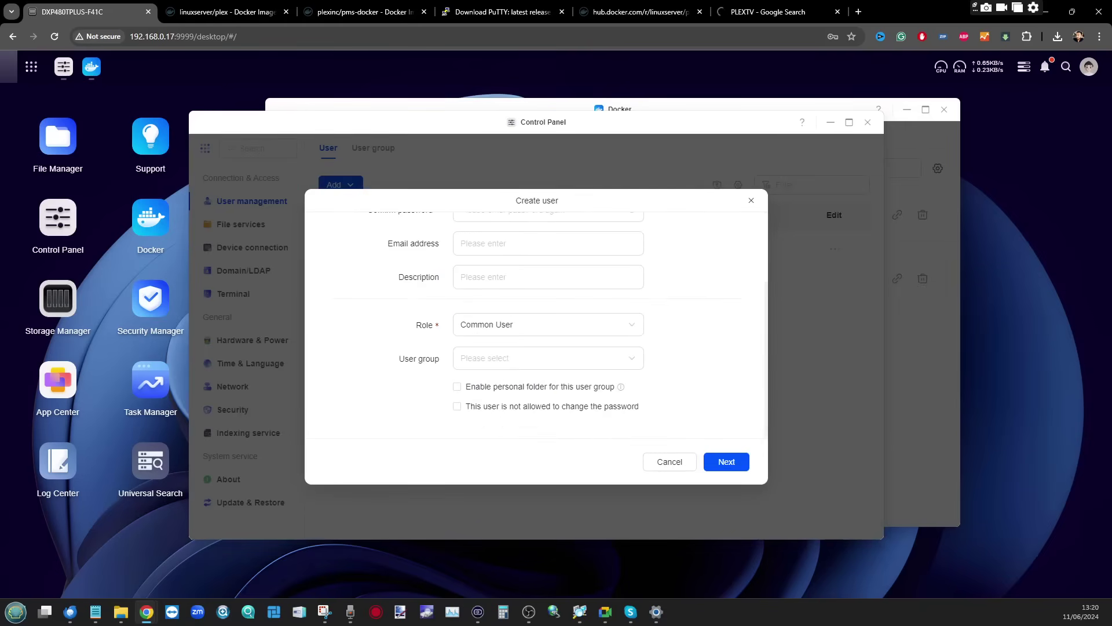
{"action": "scroll", "coordinate": [536, 325], "scroll_direction": "up", "scroll_amount": 3}
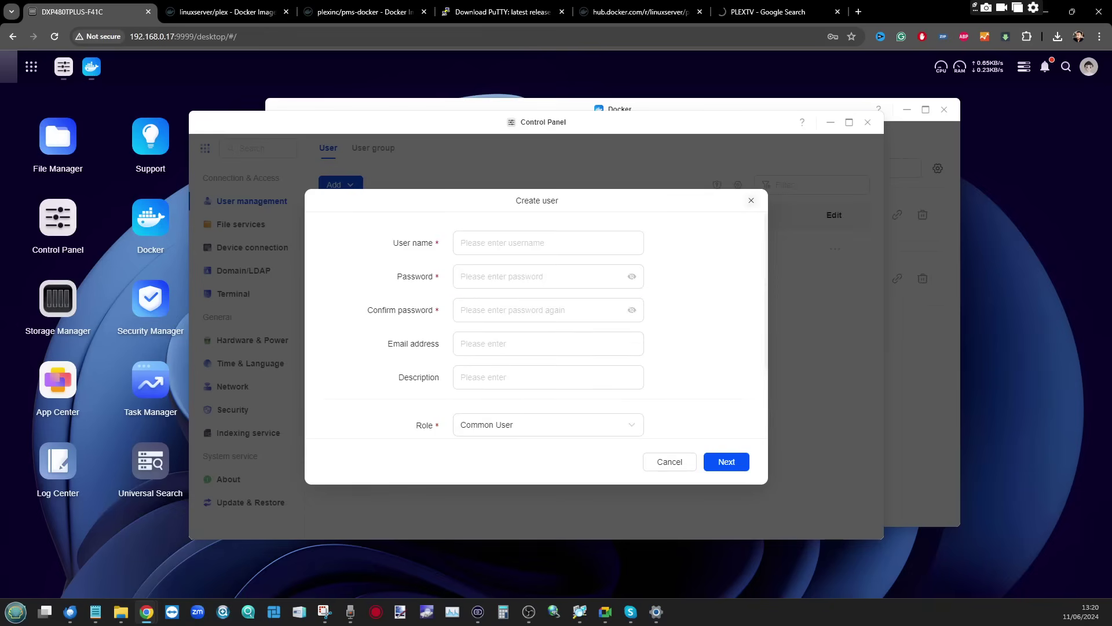
{"action": "left_click", "coordinate": [751, 200]}
Check the administrator account's shared folder permissions, and close the Control Panel without changing them
{"action": "left_click", "coordinate": [835, 249]}
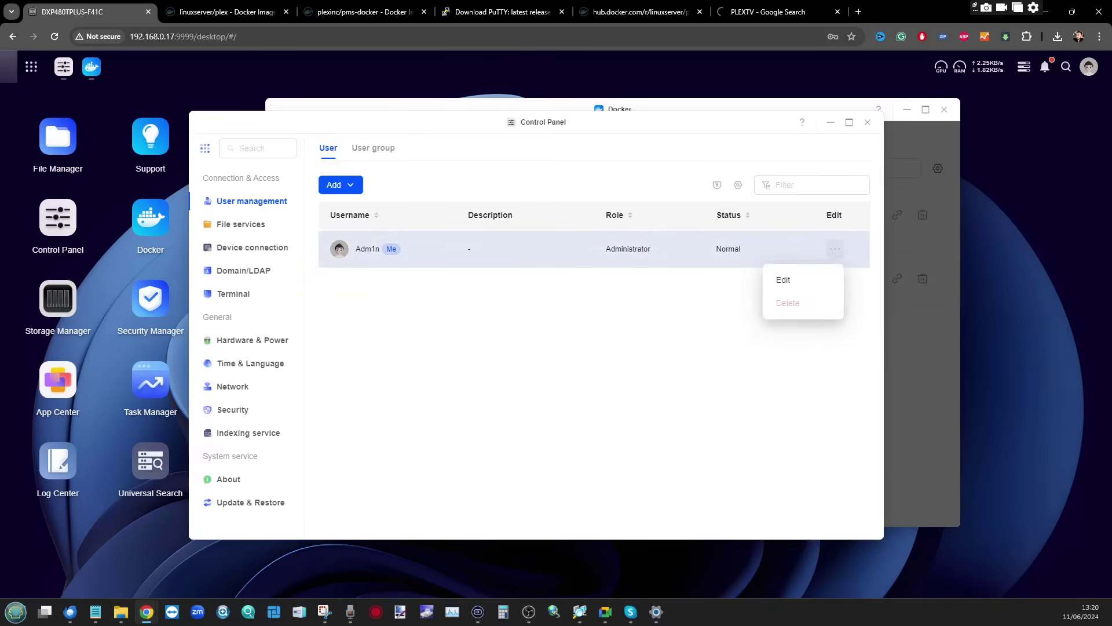
{"action": "left_click", "coordinate": [787, 280]}
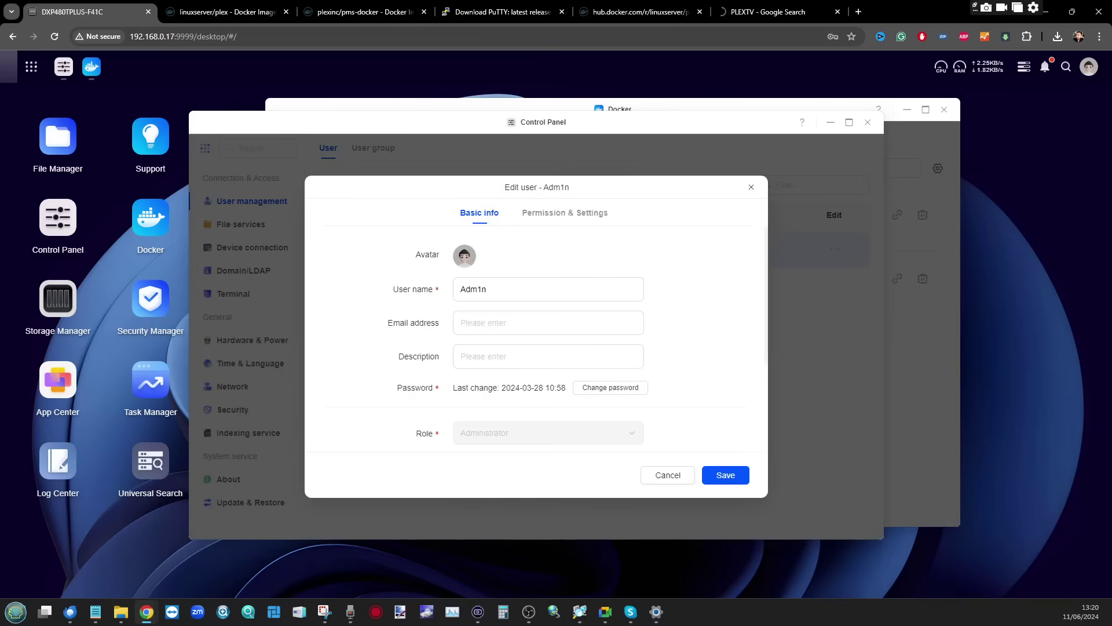
{"action": "left_click", "coordinate": [565, 213]}
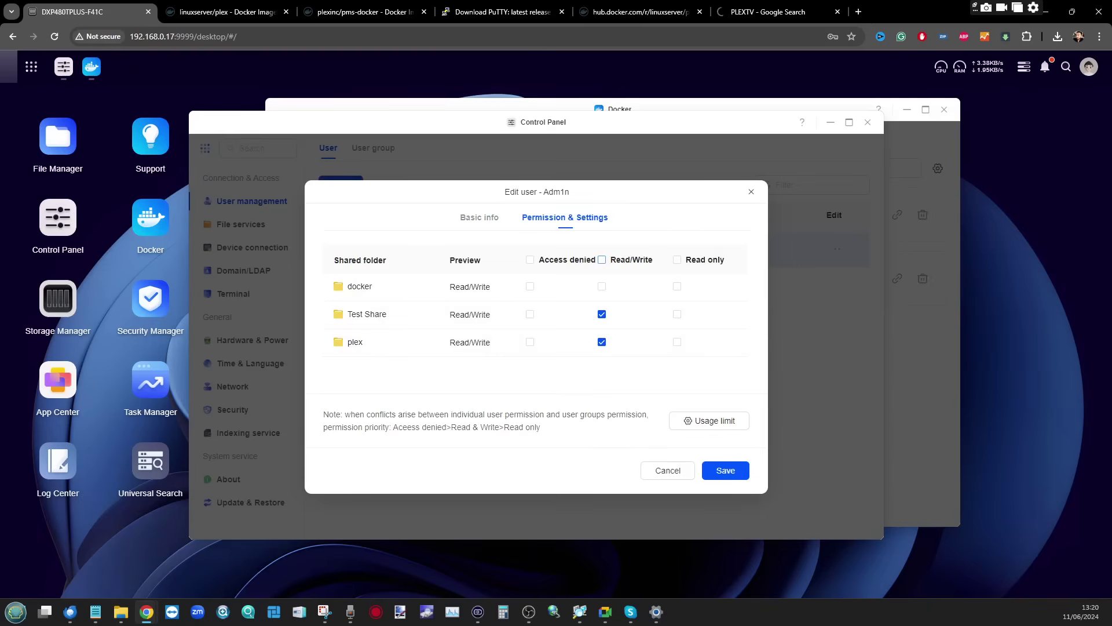
{"action": "left_click", "coordinate": [751, 192]}
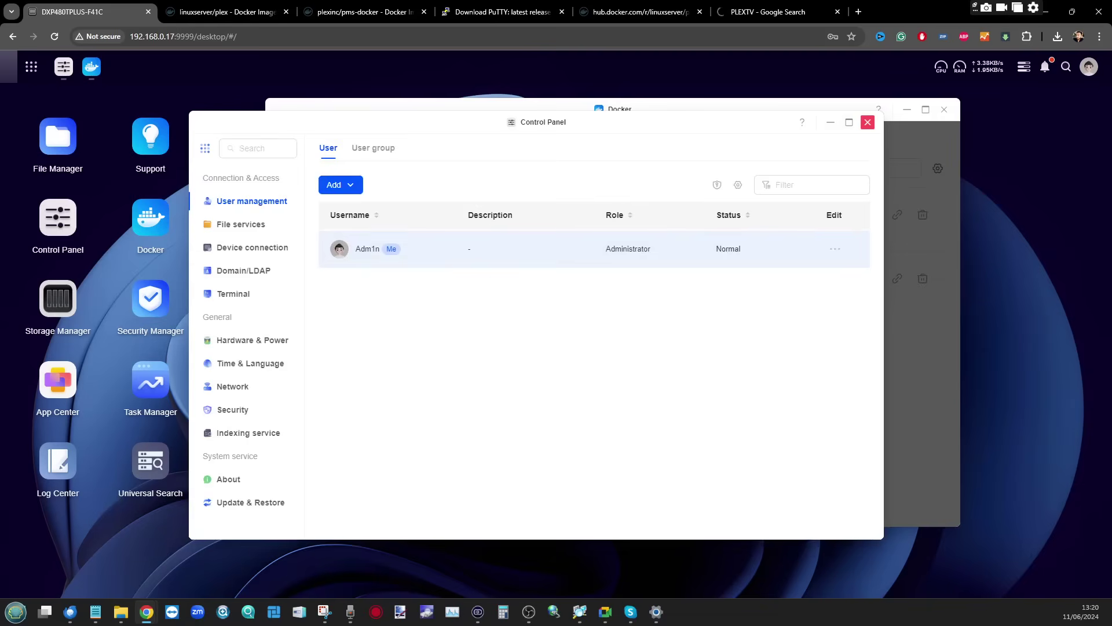
{"action": "left_click", "coordinate": [867, 122]}
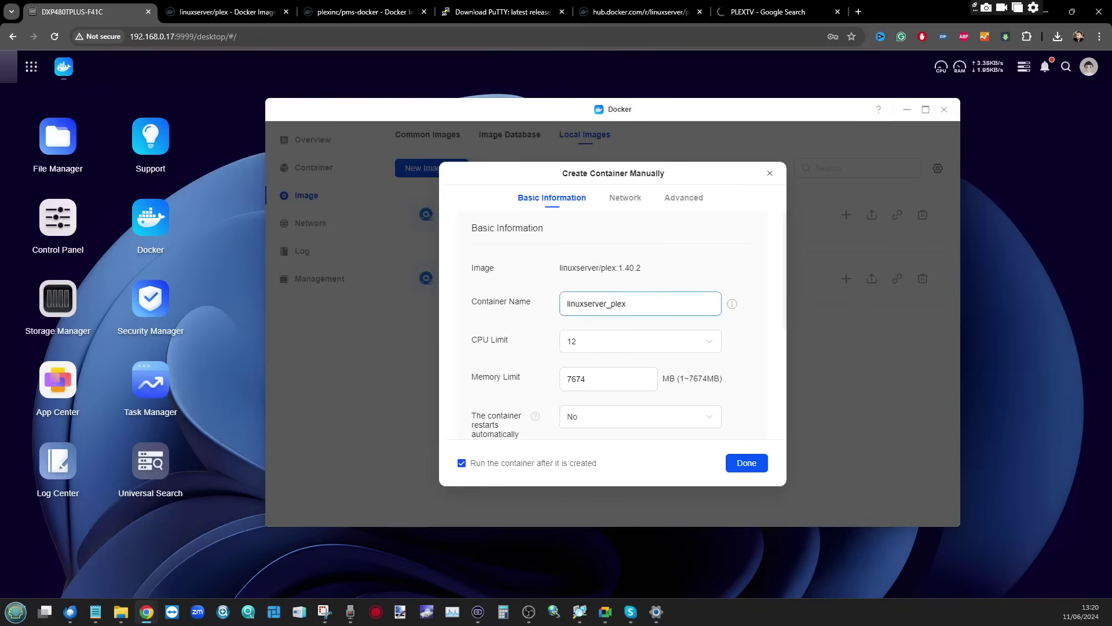
Keep the container's CPU limit at 12 and set it to restart automatically after an abnormal shutdown
{"action": "scroll", "coordinate": [612, 325], "scroll_direction": "down", "scroll_amount": 2}
{"action": "left_click", "coordinate": [640, 226]}
{"action": "scroll", "coordinate": [640, 282], "scroll_direction": "down", "scroll_amount": 4}
{"action": "scroll", "coordinate": [637, 282], "scroll_direction": "down", "scroll_amount": 4}
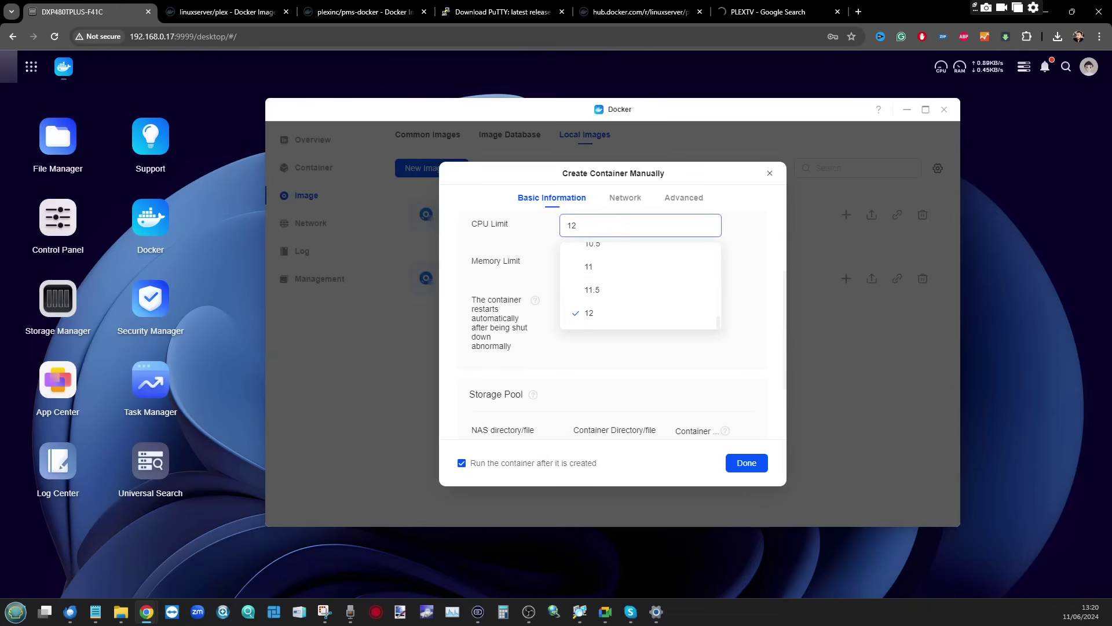
{"action": "left_click", "coordinate": [588, 313]}
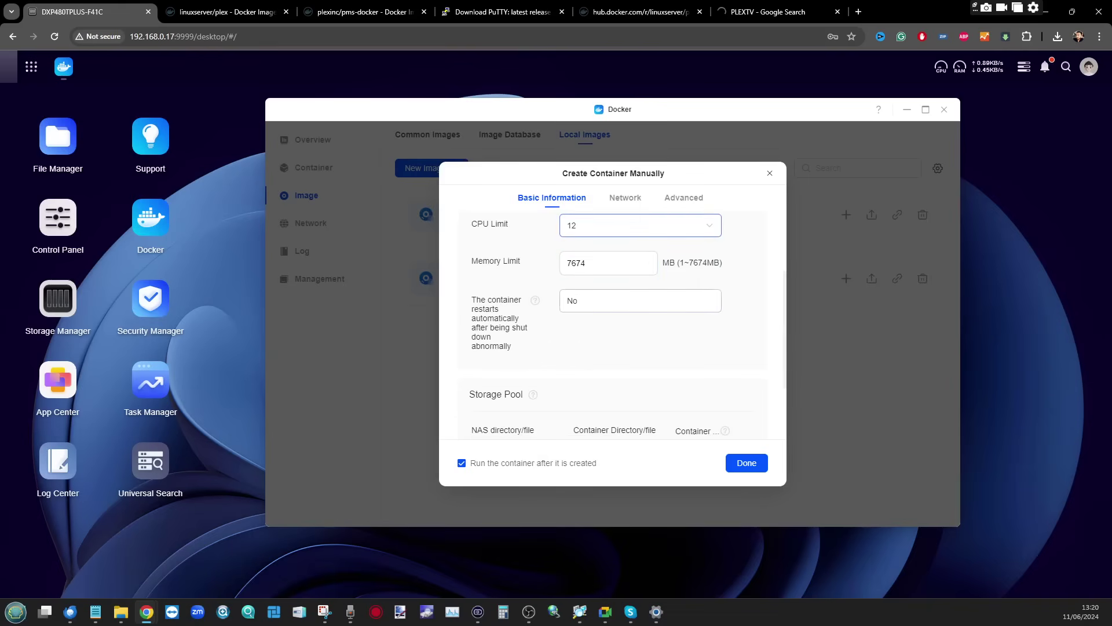
{"action": "left_click", "coordinate": [639, 301]}
{"action": "left_click", "coordinate": [591, 333]}
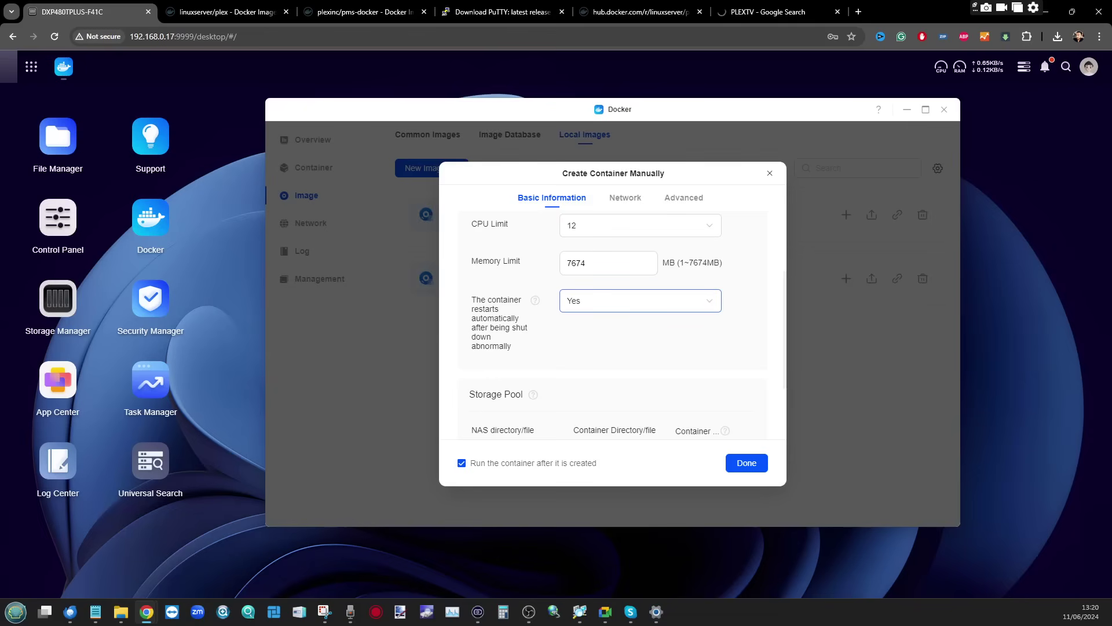
Review the subfolders of plex/Media in File Manager for the container's storage mappings, and minimise the File Manager window
{"action": "scroll", "coordinate": [610, 325], "scroll_direction": "down", "scroll_amount": 3}
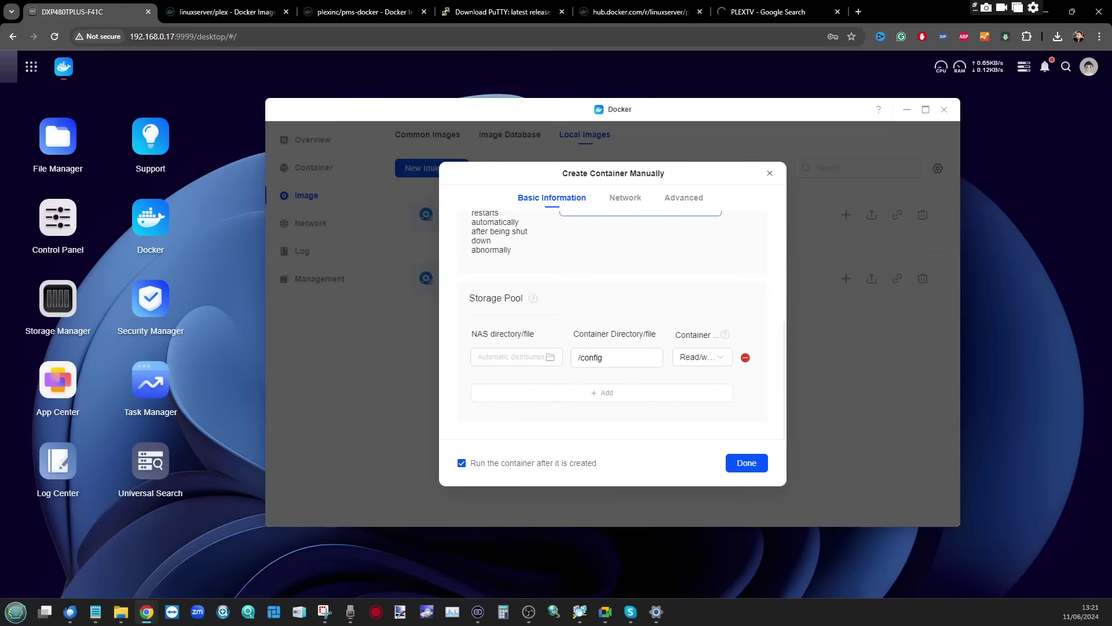
{"action": "left_click", "coordinate": [58, 136]}
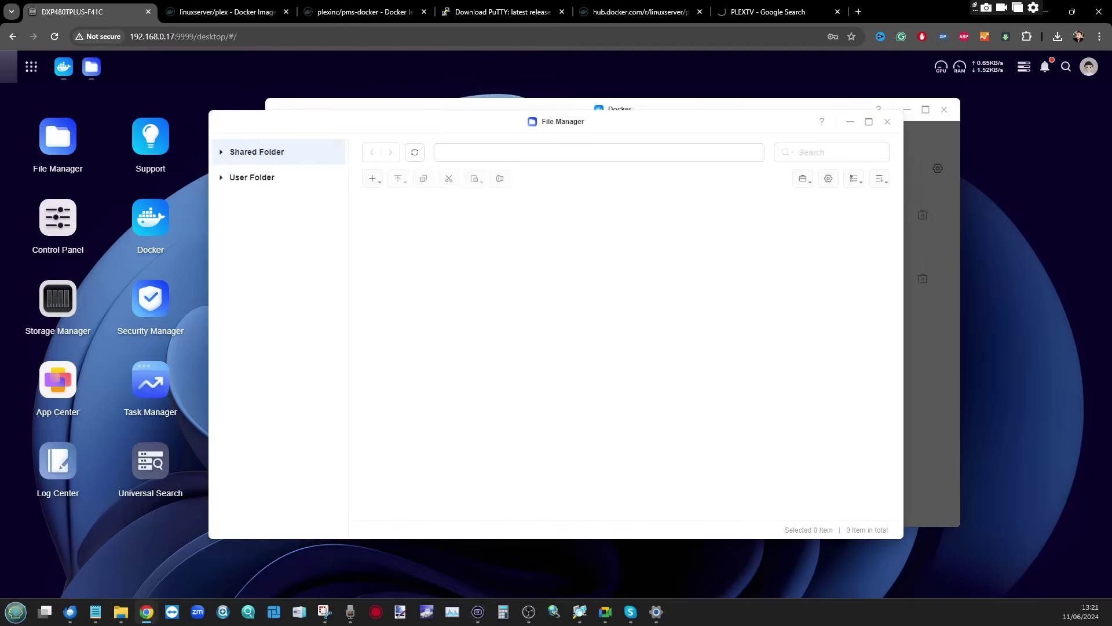
{"action": "left_click", "coordinate": [261, 228]}
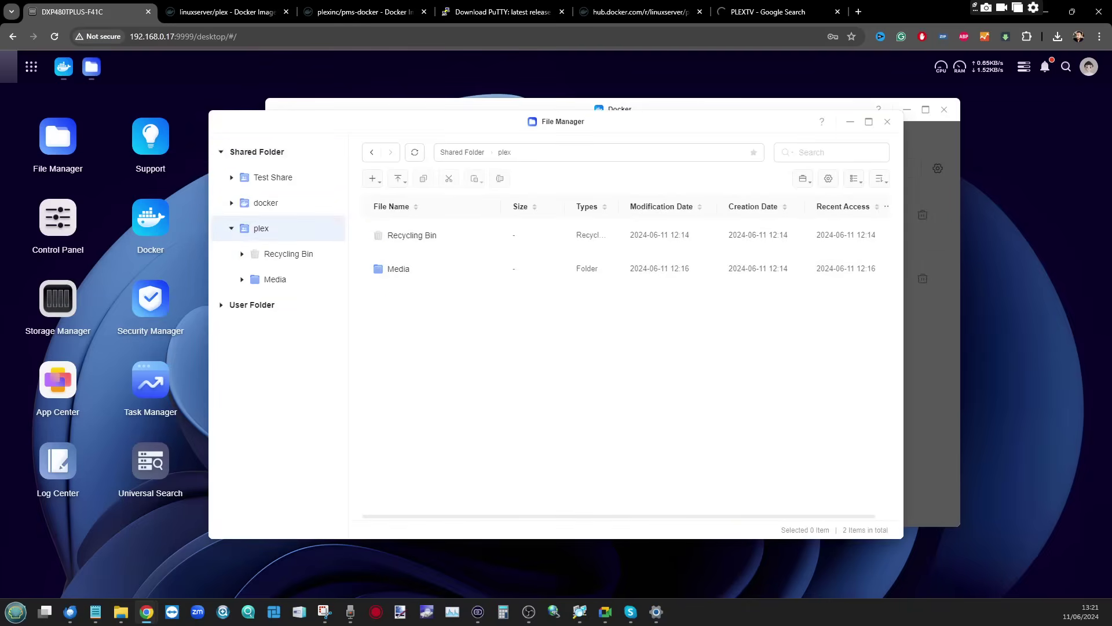
{"action": "double_click", "coordinate": [398, 268]}
{"action": "left_click_drag", "start_coordinate": [579, 122], "coordinate": [520, 126]}
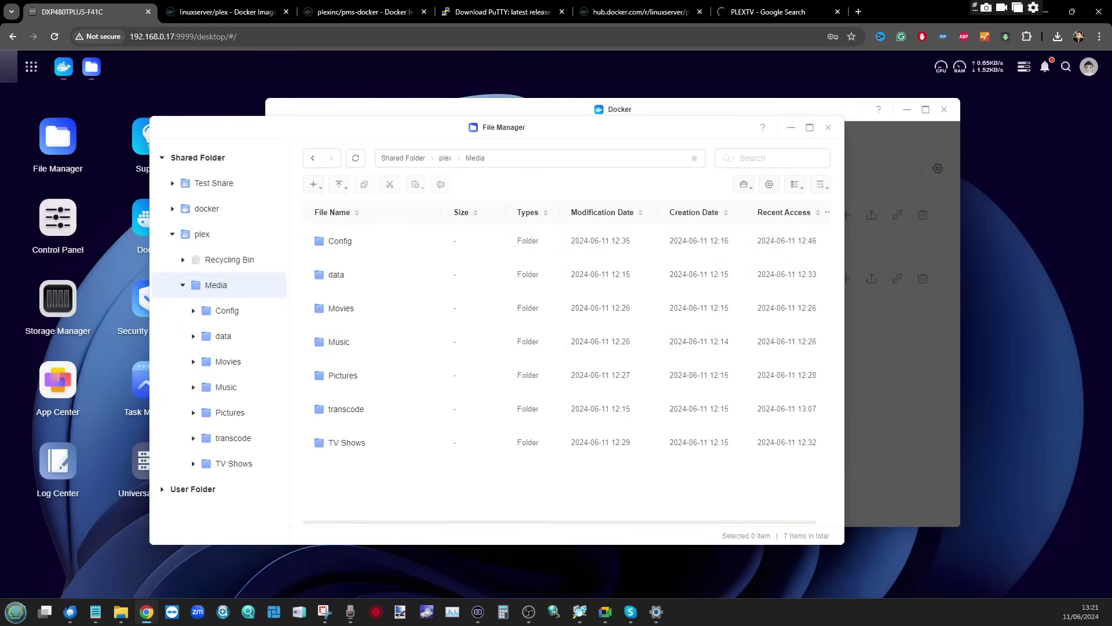
{"action": "left_click_drag", "start_coordinate": [789, 127], "coordinate": [733, 155]}
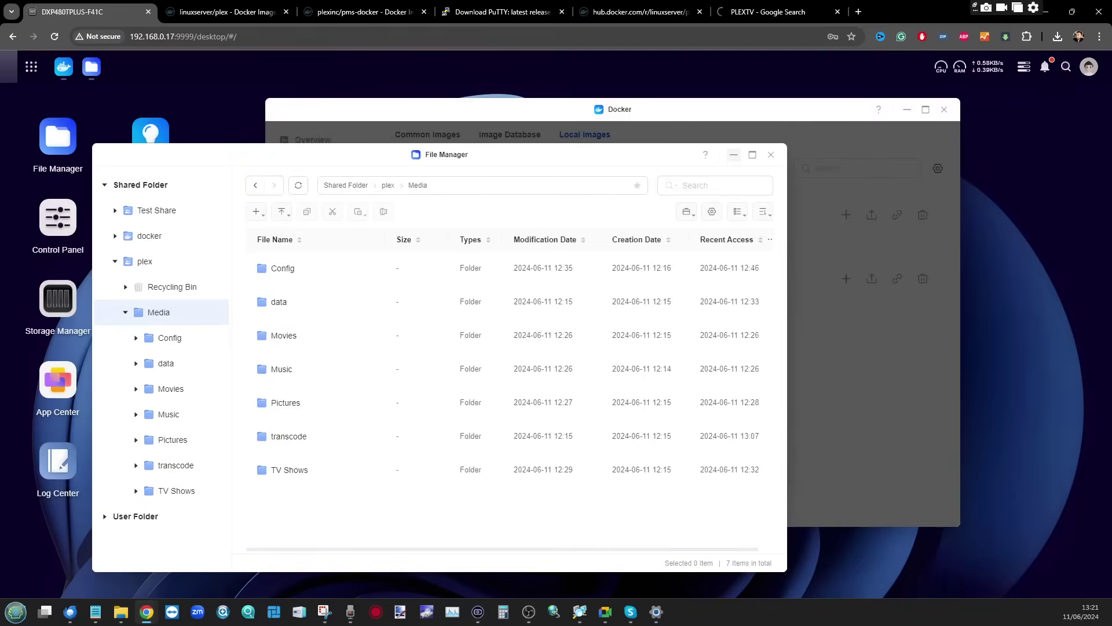
{"action": "left_click", "coordinate": [733, 155]}
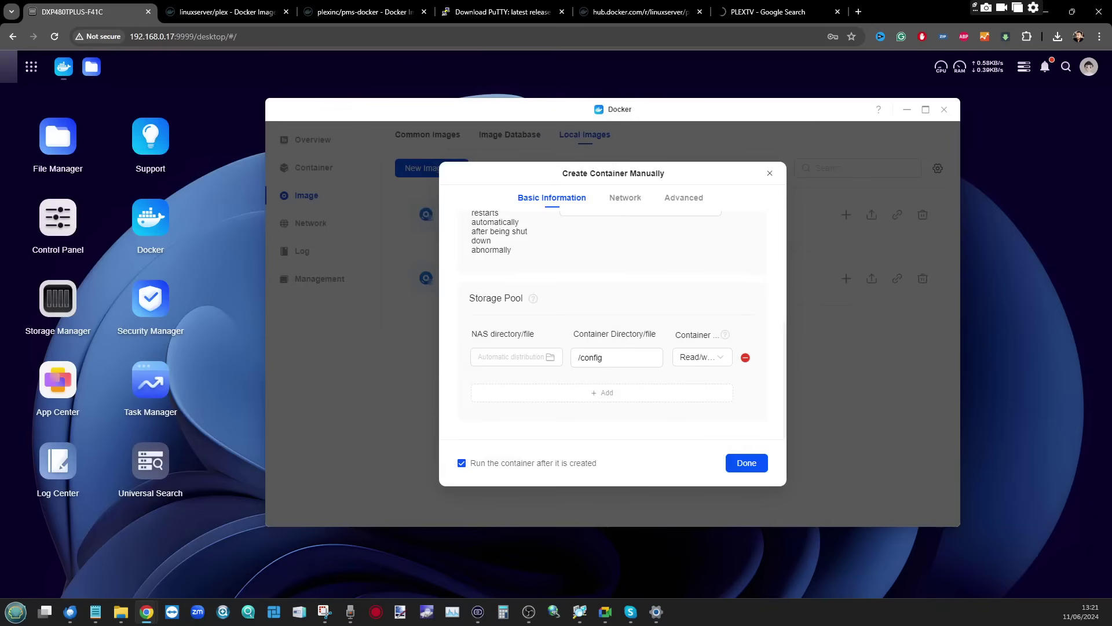
Add a storage mapping with the container directory /data
{"action": "left_click", "coordinate": [601, 392]}
{"action": "type", "text": "/DATA"}
{"action": "key", "text": "BackSpace"}
{"action": "key", "text": "BackSpace"}
{"action": "key", "text": "BackSpace"}
{"action": "type", "text": "data"}
{"action": "left_click", "coordinate": [586, 392]}
{"action": "key", "text": "BackSpace"}
Add two more storage mappings with the container directories /trancode and /music
{"action": "left_click", "coordinate": [602, 426]}
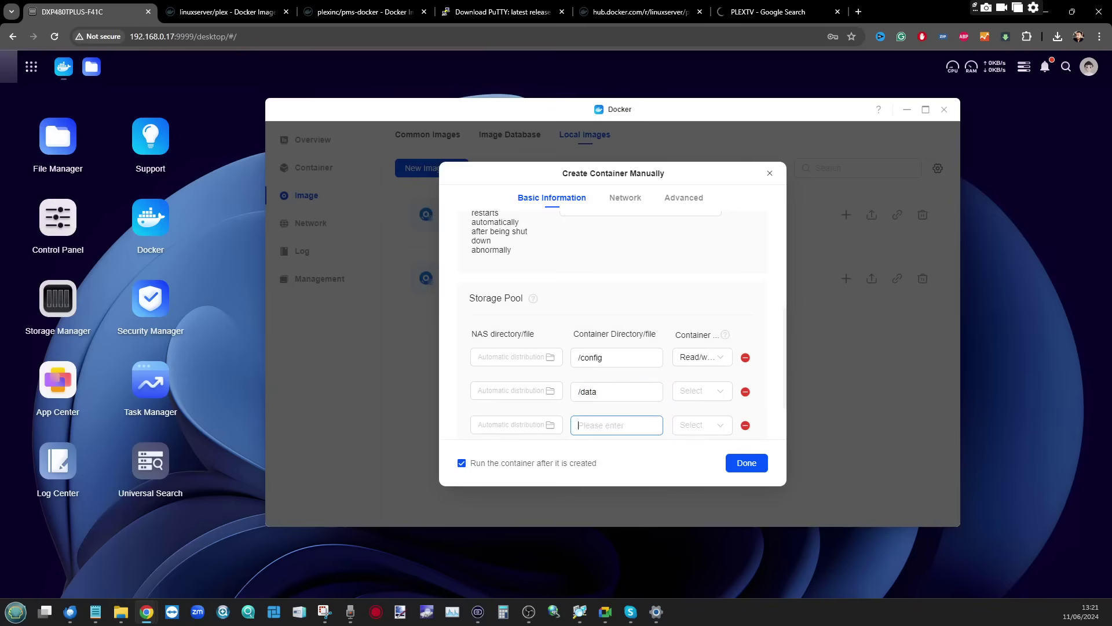
{"action": "type", "text": "/trancode"}
{"action": "scroll", "coordinate": [614, 348], "scroll_direction": "down", "scroll_amount": 2}
{"action": "left_click", "coordinate": [602, 392]}
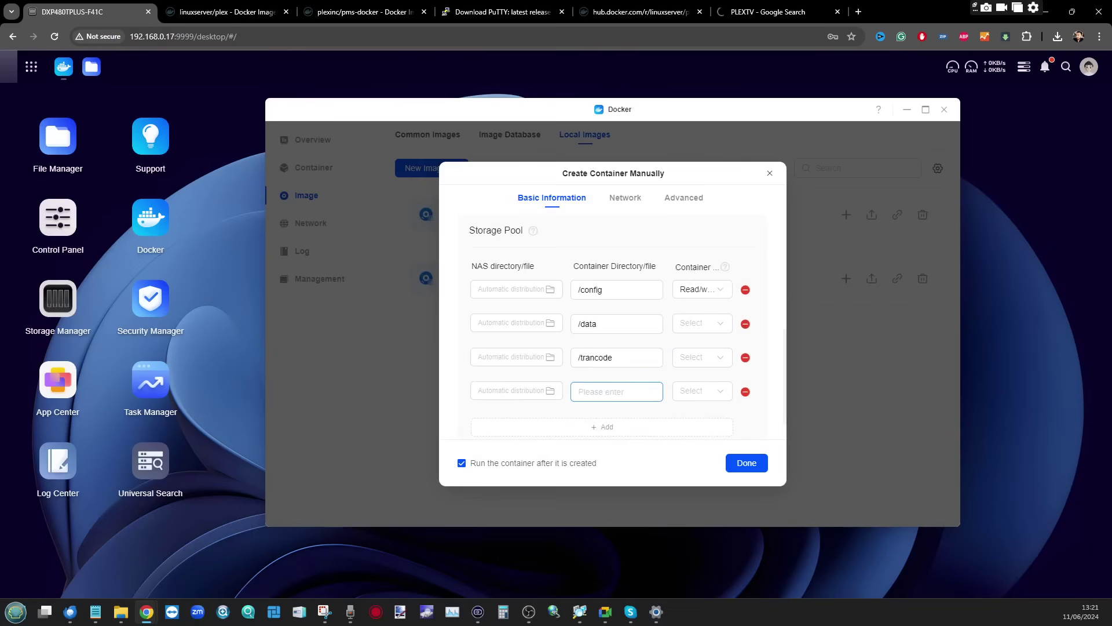
{"action": "type", "text": "/music"}
Add three storage mappings with the container directories /photos, /movies and /tv shows
{"action": "left_click", "coordinate": [602, 426]}
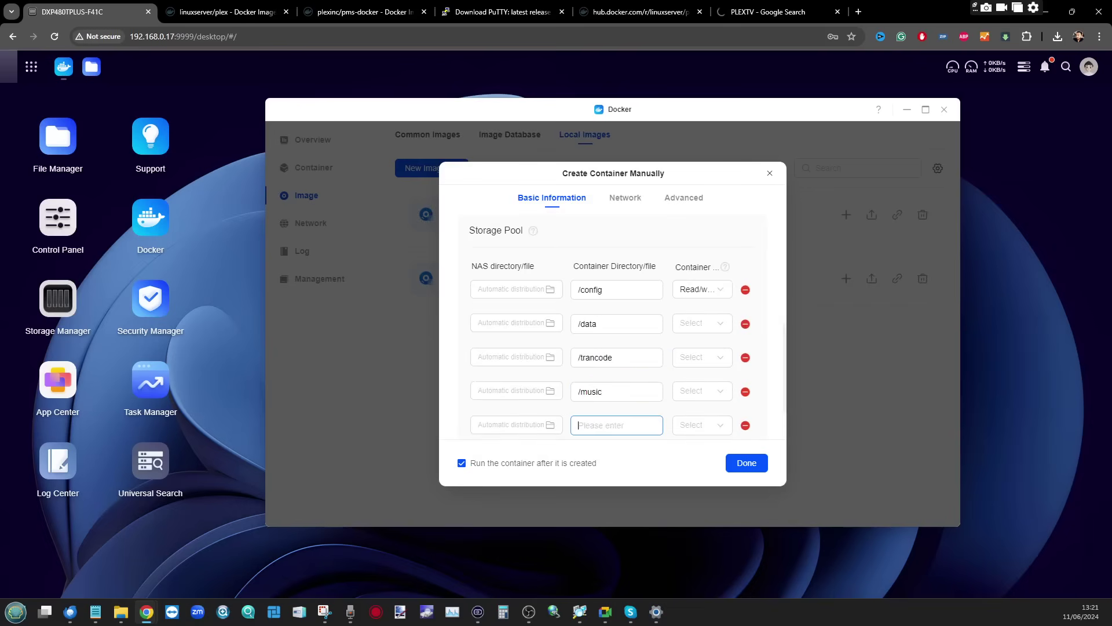
{"action": "type", "text": "/"}
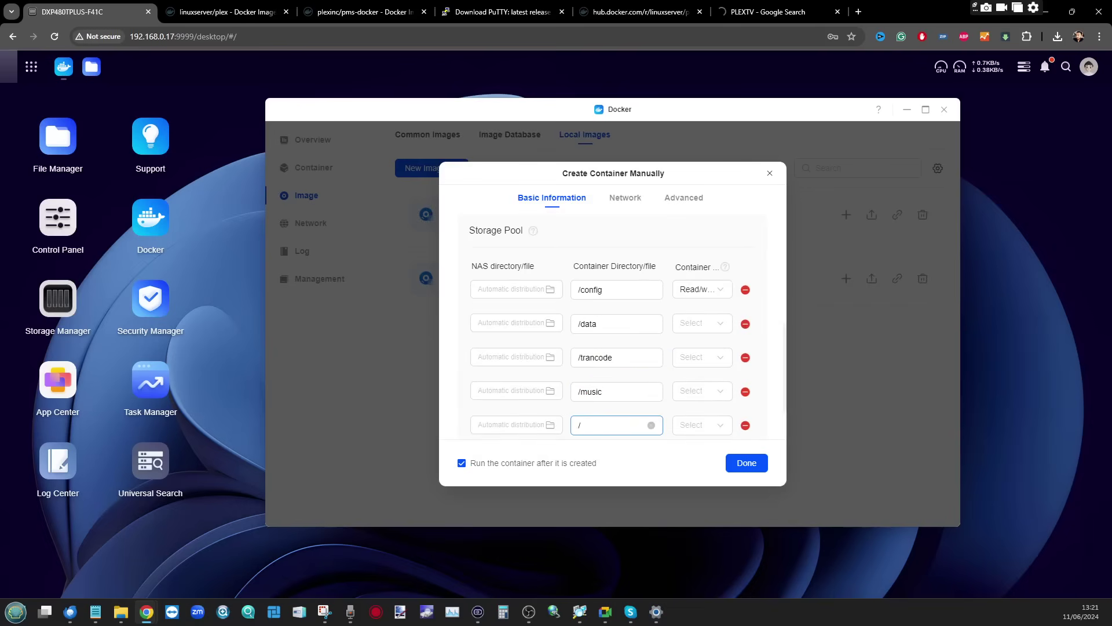
{"action": "type", "text": "photos"}
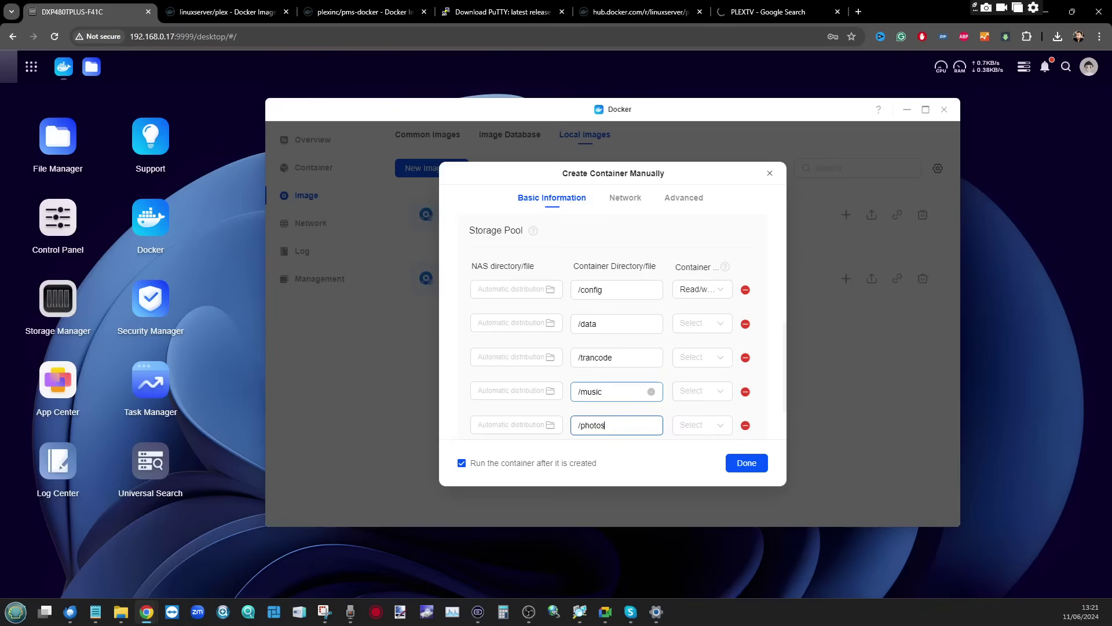
{"action": "scroll", "coordinate": [614, 324], "scroll_direction": "down", "scroll_amount": 2}
{"action": "left_click", "coordinate": [602, 391]}
{"action": "type", "text": "/movies"}
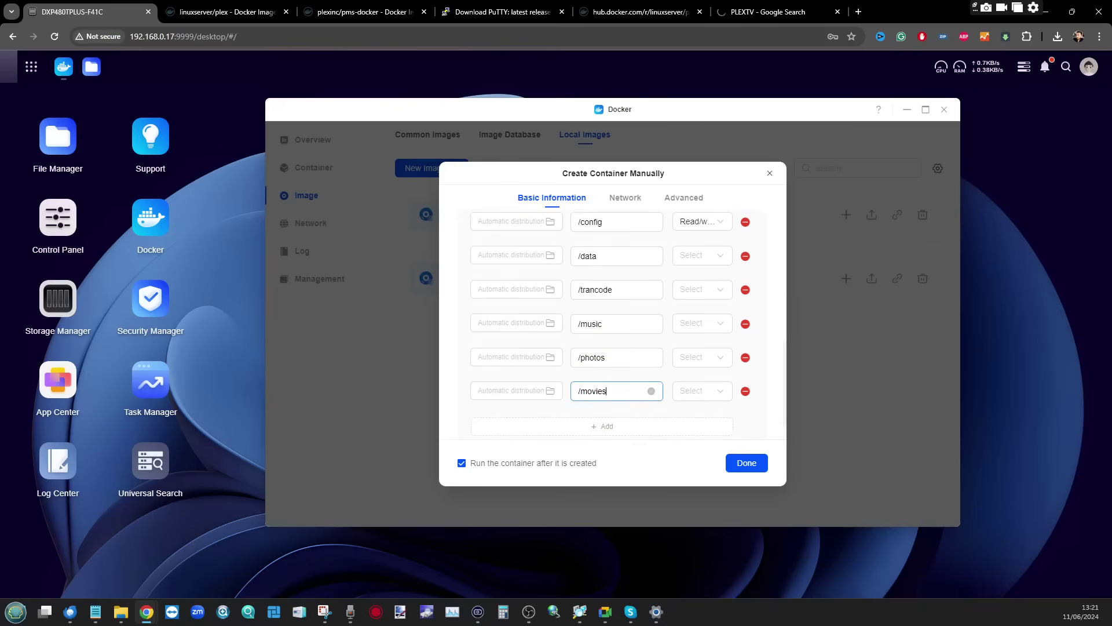
{"action": "left_click", "coordinate": [603, 425]}
{"action": "type", "text": "/tv shows"}
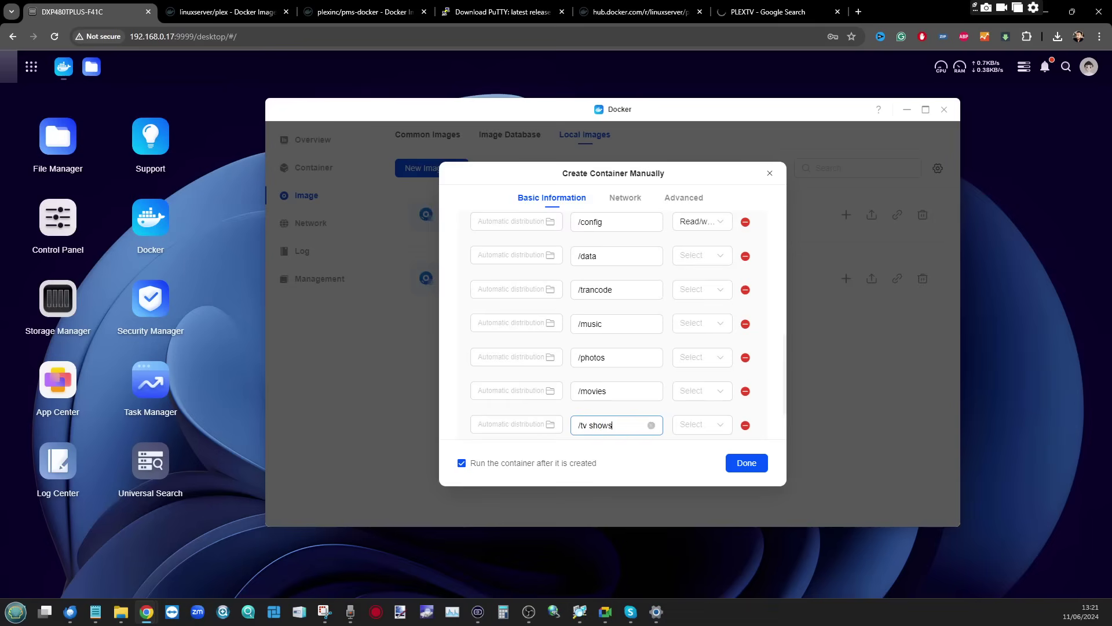
Set the container permission to Read/write for the /data, /trancode, /music, /photos, /movies and /tv shows mappings
{"action": "left_click", "coordinate": [702, 255]}
{"action": "left_click", "coordinate": [717, 287]}
{"action": "left_click", "coordinate": [702, 289]}
{"action": "left_click", "coordinate": [717, 320]}
{"action": "left_click", "coordinate": [702, 323]}
{"action": "left_click", "coordinate": [717, 355]}
{"action": "left_click", "coordinate": [702, 357]}
{"action": "left_click", "coordinate": [717, 388]}
{"action": "left_click", "coordinate": [702, 390]}
{"action": "left_click", "coordinate": [716, 337]}
{"action": "left_click", "coordinate": [702, 424]}
{"action": "left_click", "coordinate": [716, 371]}
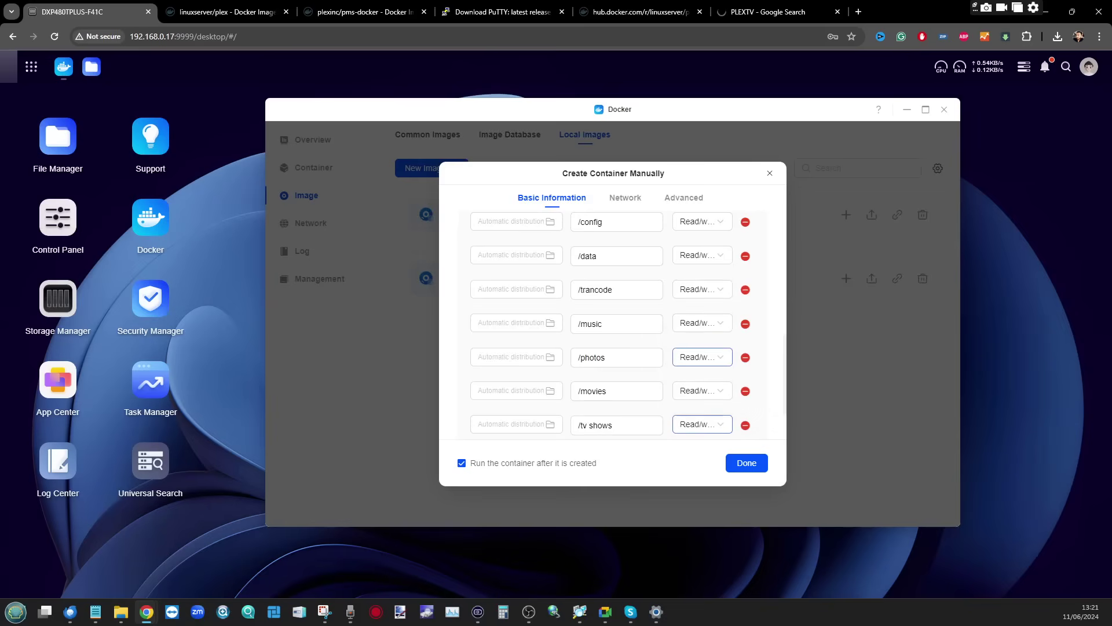
Map /config to the Config folder in plex/Media, and the remaining container directories to their folders in the shared plex folder
{"action": "scroll", "coordinate": [614, 324], "scroll_direction": "down", "scroll_amount": 2}
{"action": "scroll", "coordinate": [614, 324], "scroll_direction": "up", "scroll_amount": 5}
{"action": "scroll", "coordinate": [614, 324], "scroll_direction": "down", "scroll_amount": 4}
{"action": "scroll", "coordinate": [614, 324], "scroll_direction": "up", "scroll_amount": 2}
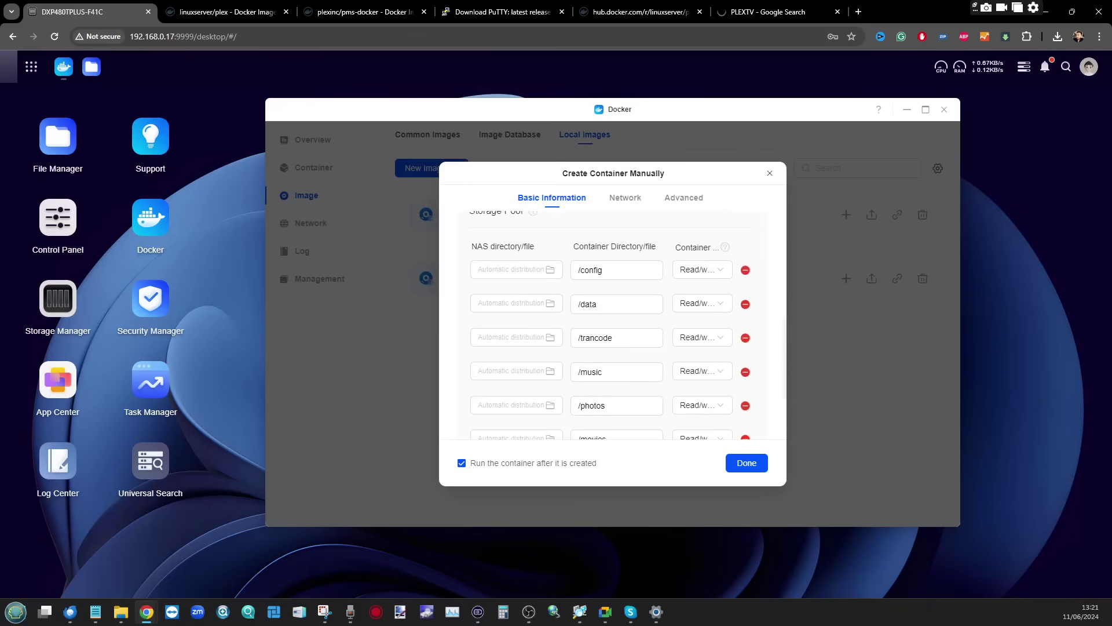
{"action": "left_click", "coordinate": [550, 270]}
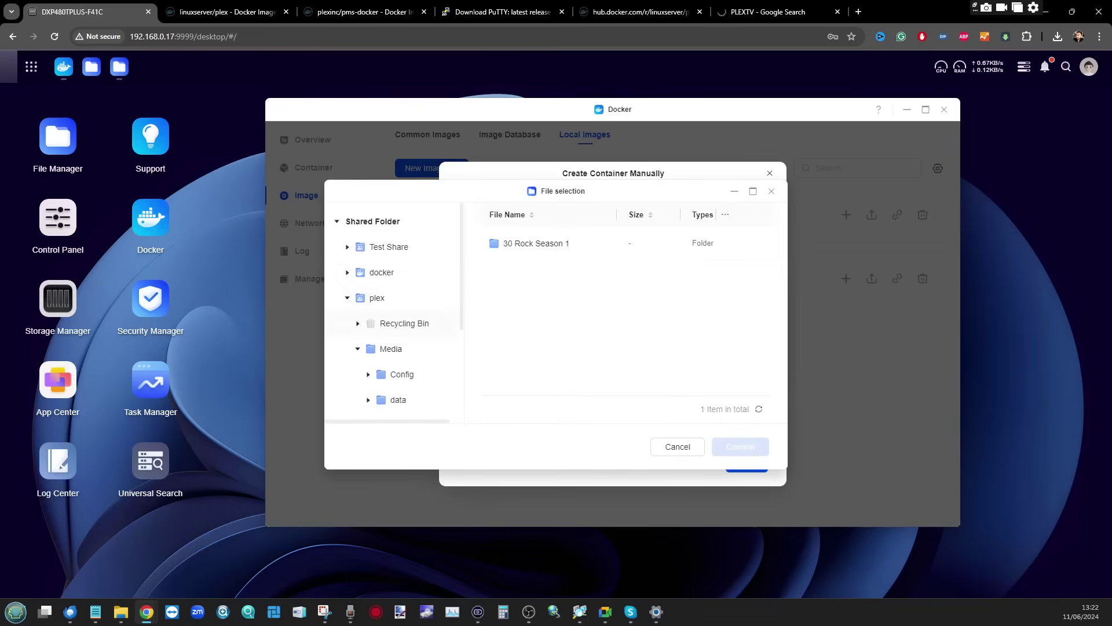
{"action": "left_click_drag", "start_coordinate": [608, 191], "coordinate": [865, 296]}
{"action": "left_click", "coordinate": [494, 370]}
{"action": "left_click", "coordinate": [619, 264]}
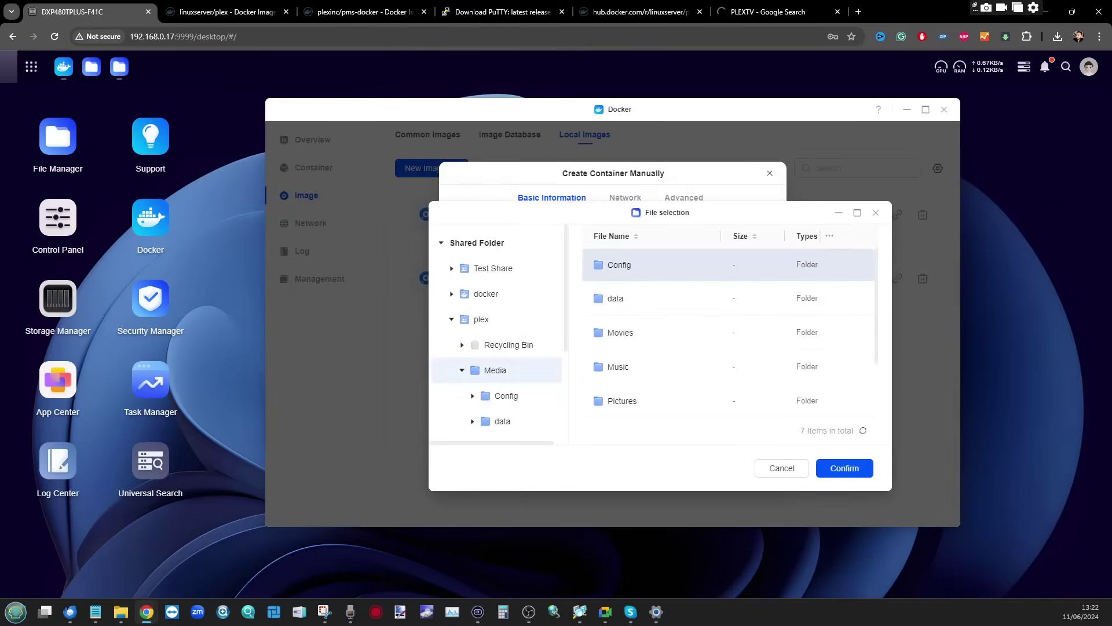
{"action": "left_click", "coordinate": [844, 468]}
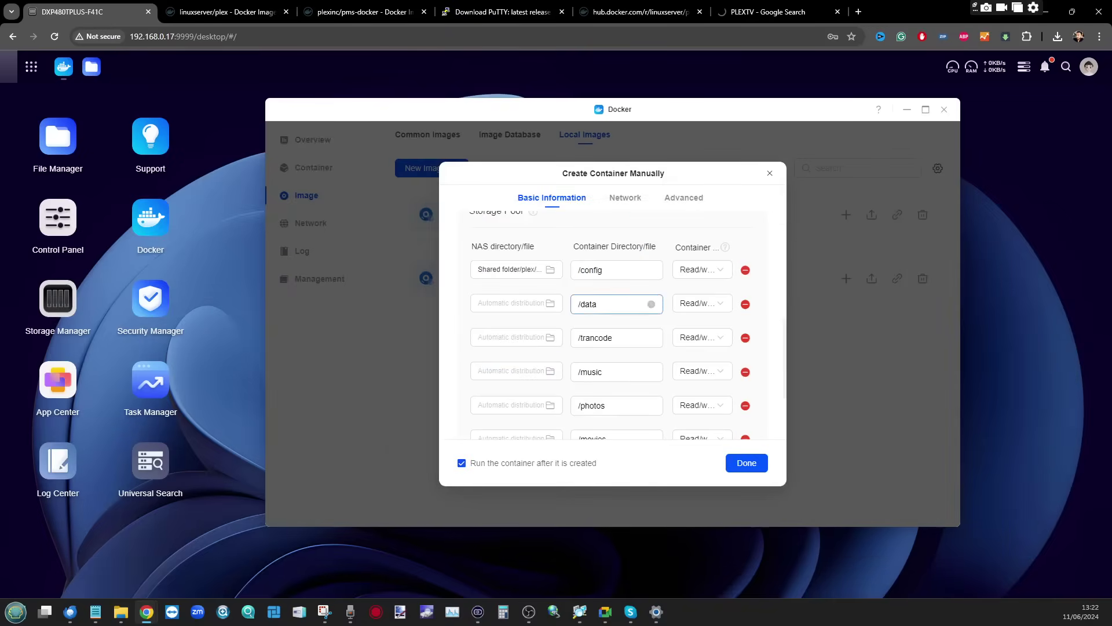
{"action": "left_click", "coordinate": [550, 302]}
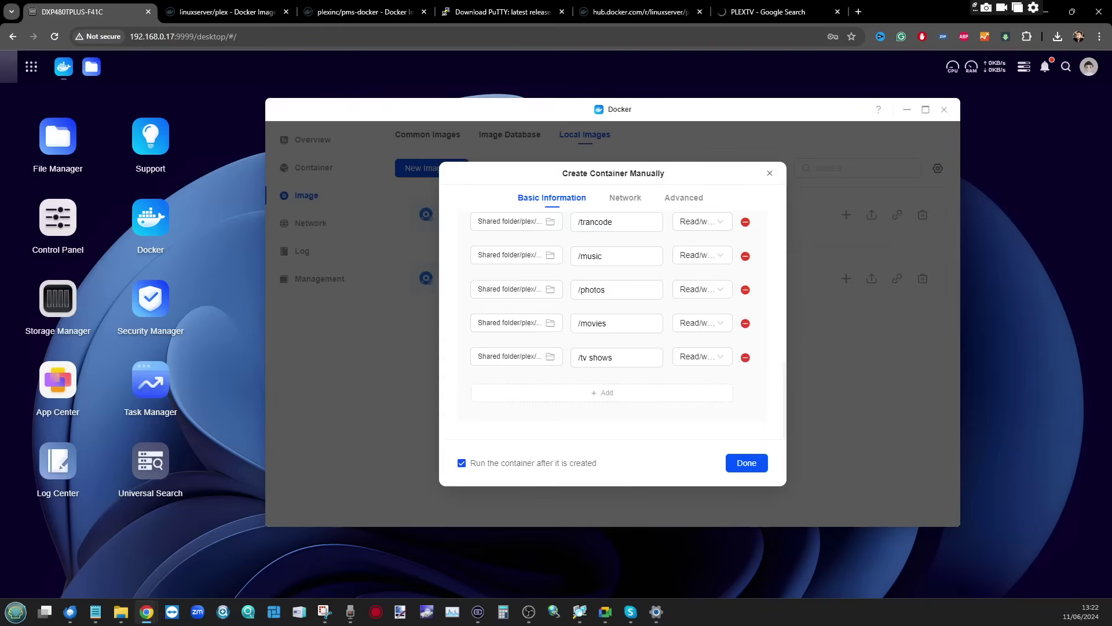
Set the container's network mode to host
{"action": "scroll", "coordinate": [617, 336], "scroll_direction": "up", "scroll_amount": 2}
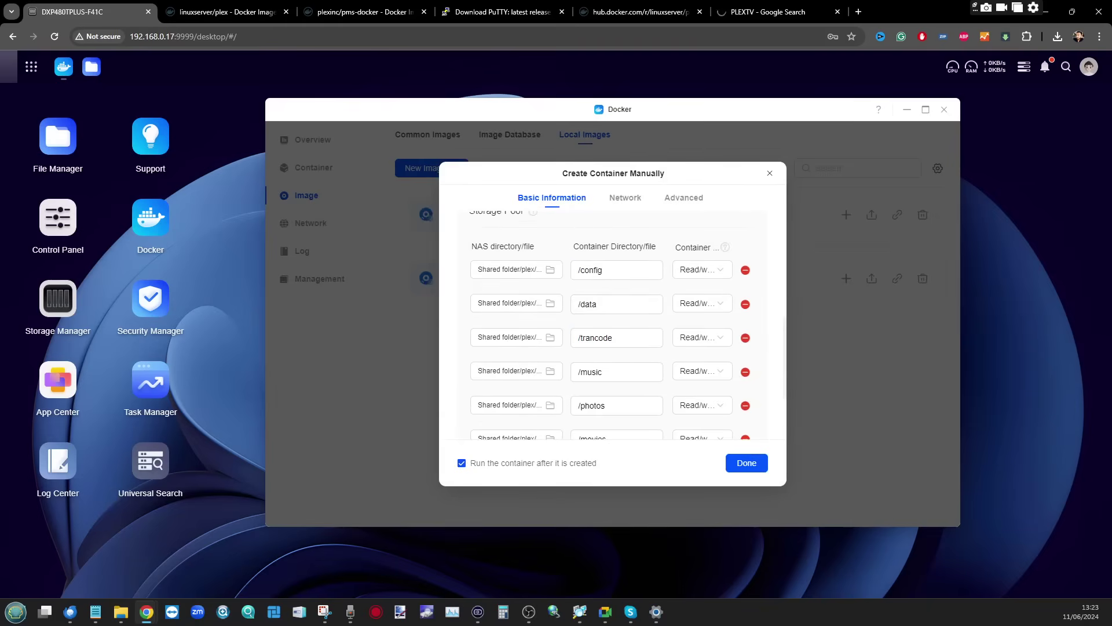
{"action": "left_click", "coordinate": [624, 198]}
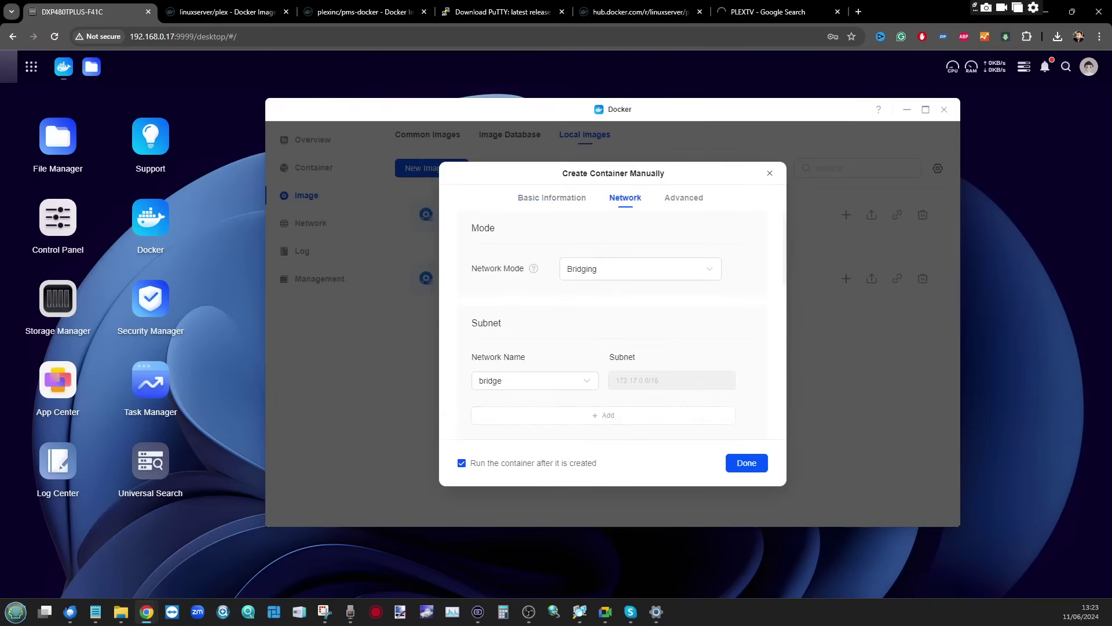
{"action": "mouse_move", "coordinate": [533, 268]}
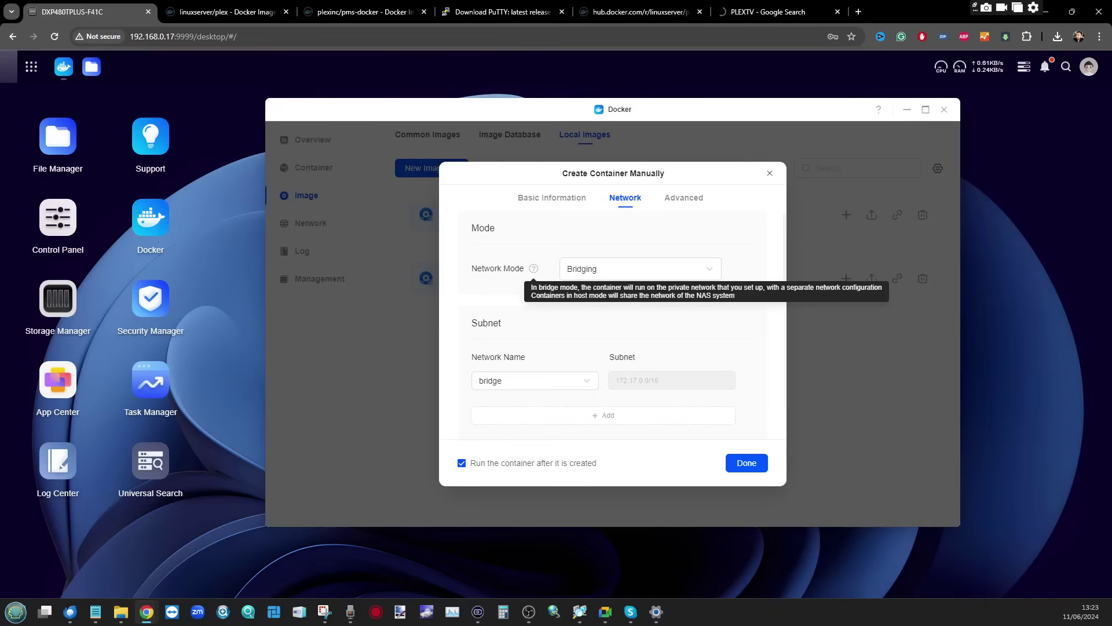
{"action": "left_click", "coordinate": [640, 269]}
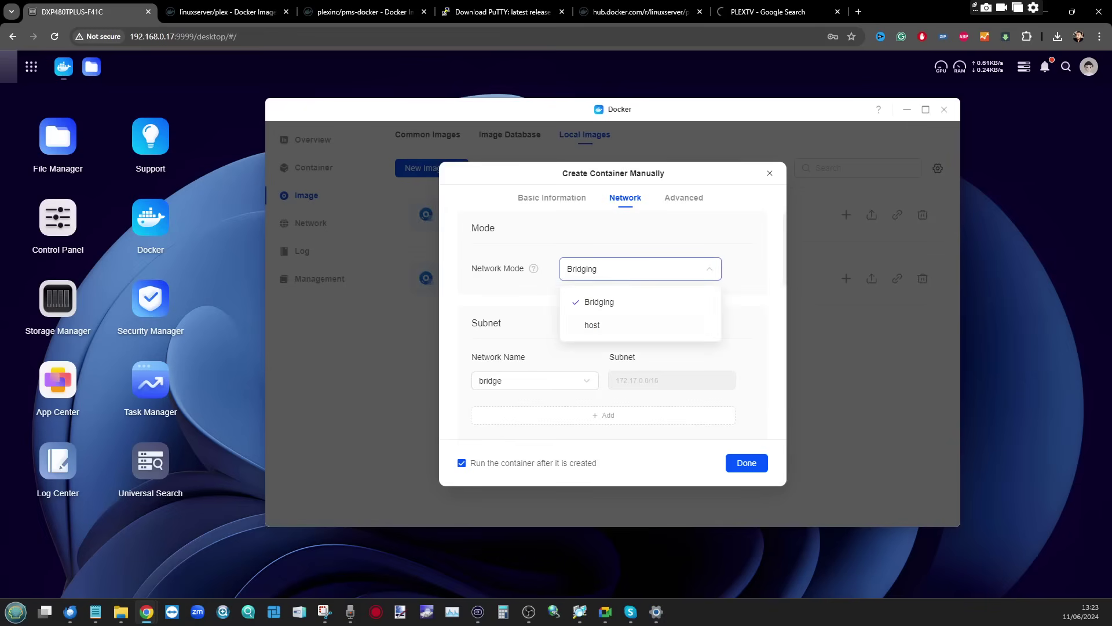
{"action": "left_click", "coordinate": [579, 323]}
{"action": "mouse_move", "coordinate": [534, 331]}
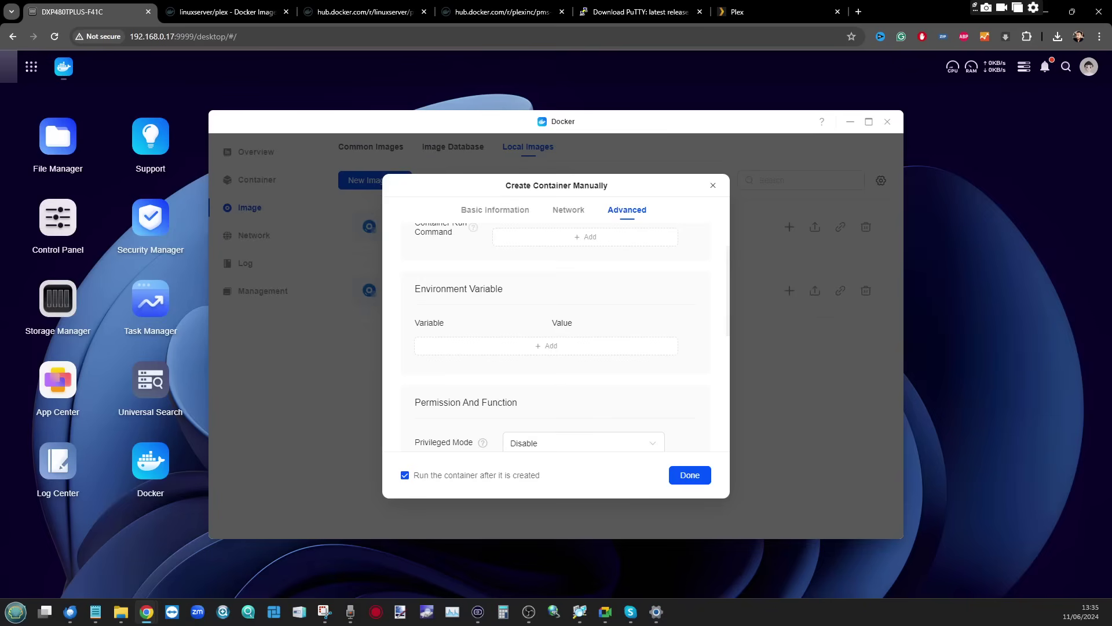
Add five blank environment variable rows in the container's advanced settings
{"action": "left_click", "coordinate": [615, 345]}
{"action": "left_click", "coordinate": [615, 345]}
{"action": "scroll", "coordinate": [615, 345], "scroll_direction": "down", "scroll_amount": 1}
{"action": "left_click", "coordinate": [615, 323]}
{"action": "left_click", "coordinate": [615, 357]}
{"action": "left_click", "coordinate": [546, 391]}
{"action": "left_click", "coordinate": [547, 424]}
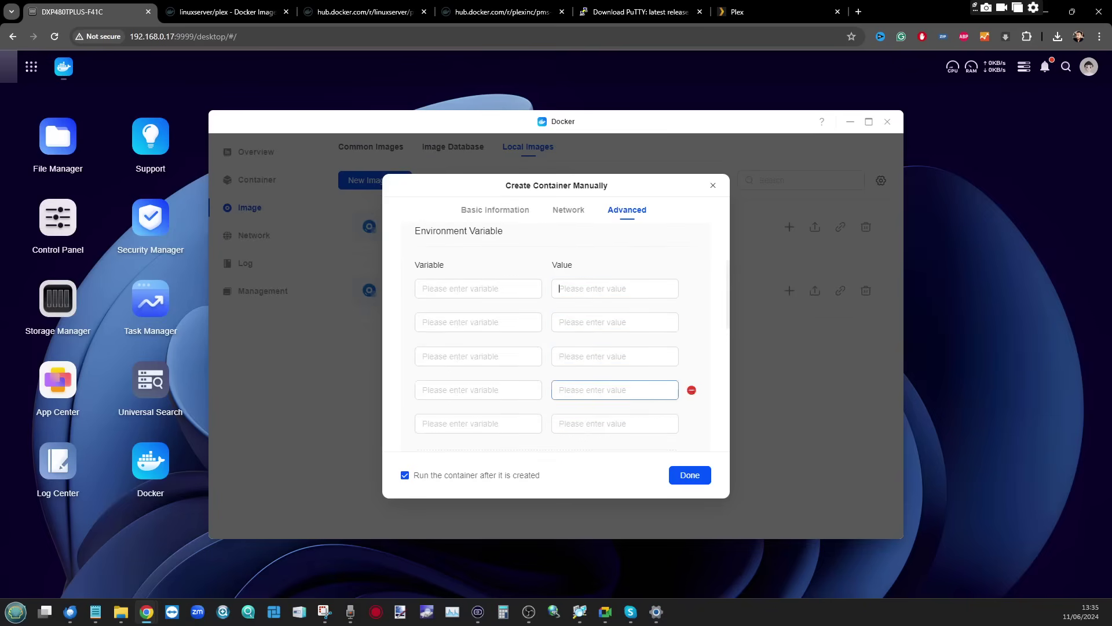
Name the first two environment variables PUID and PGID
{"action": "type", "text": "PUID"}
{"action": "left_click", "coordinate": [422, 322]}
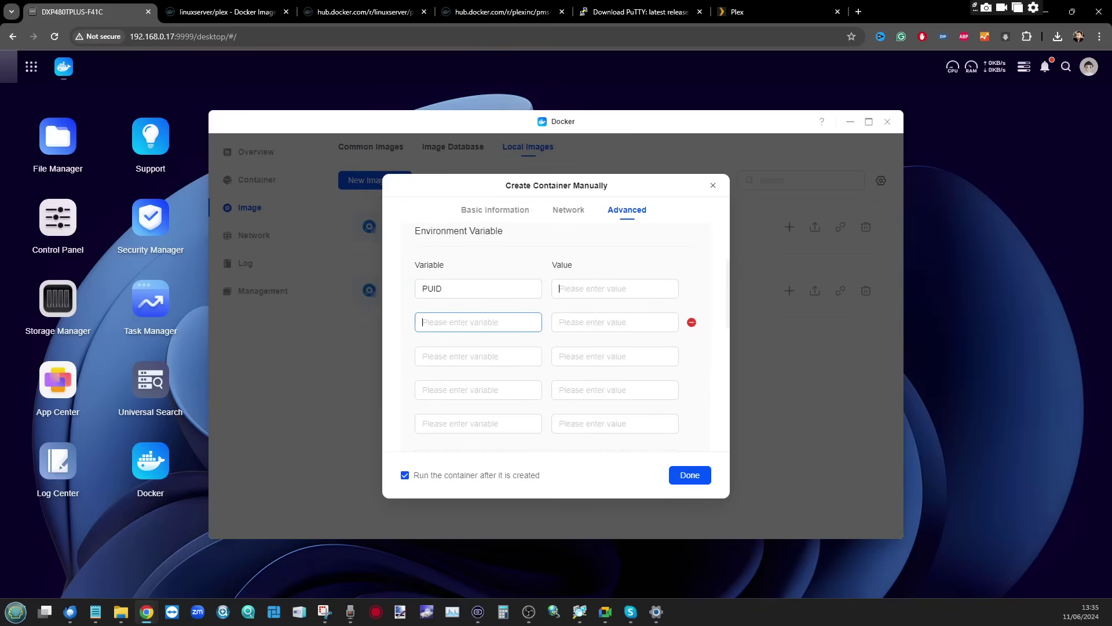
{"action": "type", "text": "PGID"}
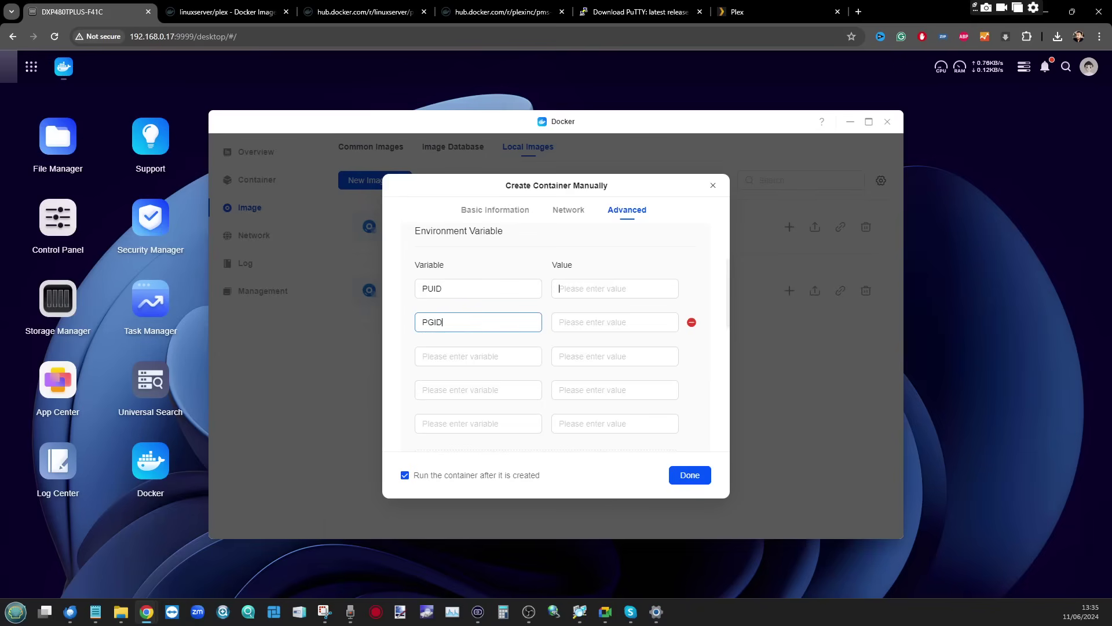
{"action": "key", "text": "Tab"}
{"action": "key", "text": "Tab"}
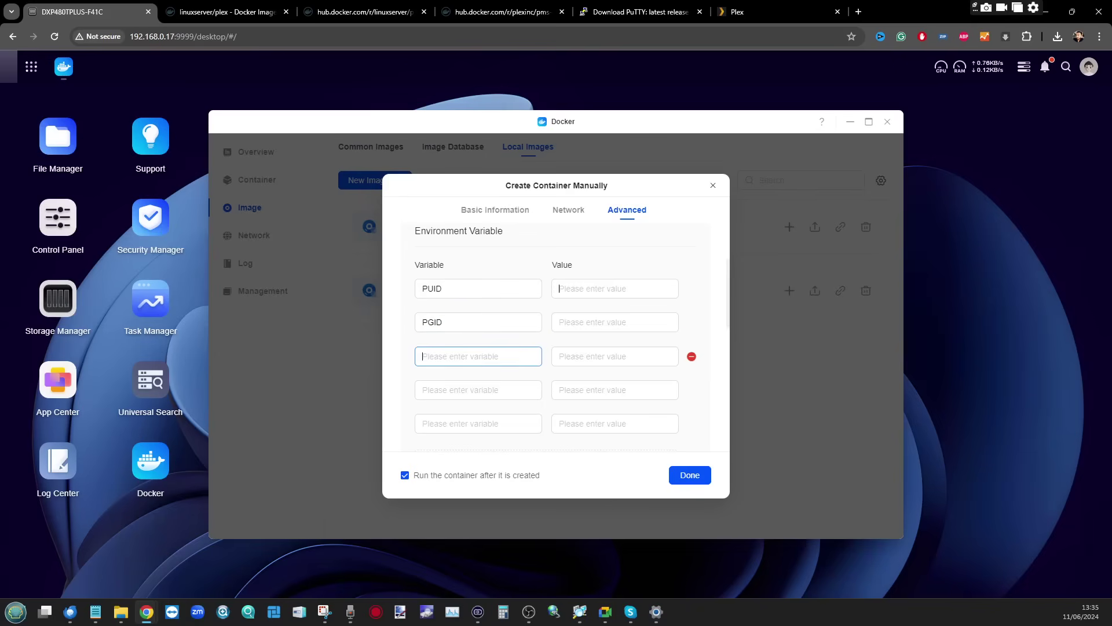
Name the remaining three environment variables TZ, VERSION and PLEX_CLAIM
{"action": "type", "text": "TZ"}
{"action": "key", "text": "Tab"}
{"action": "key", "text": "Tab"}
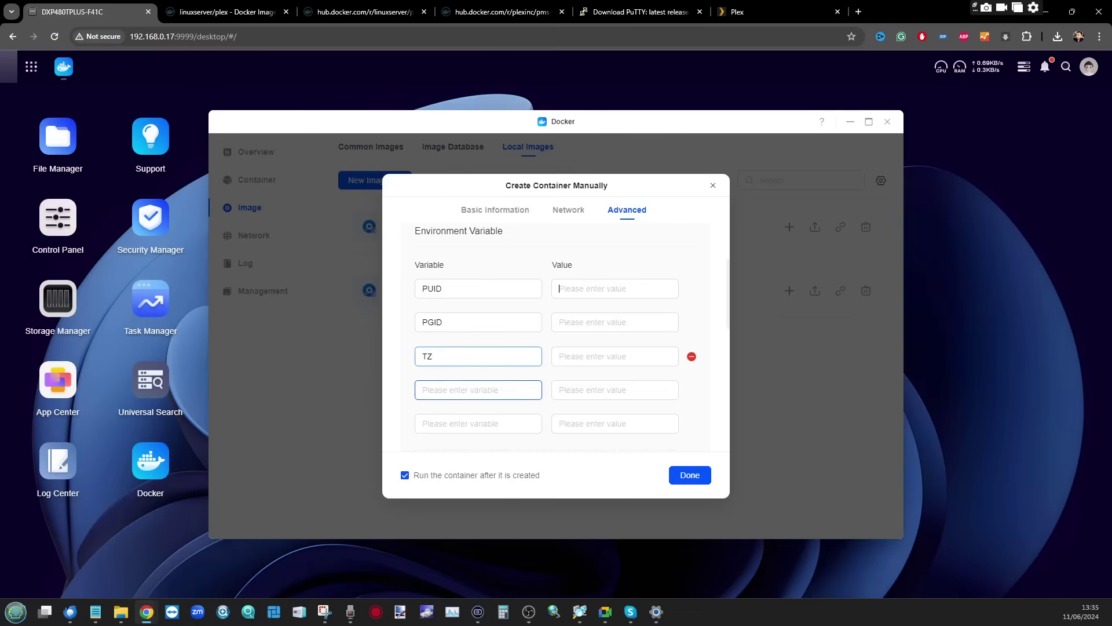
{"action": "scroll", "coordinate": [546, 337], "scroll_direction": "down", "scroll_amount": 1}
{"action": "type", "text": "VERSION"}
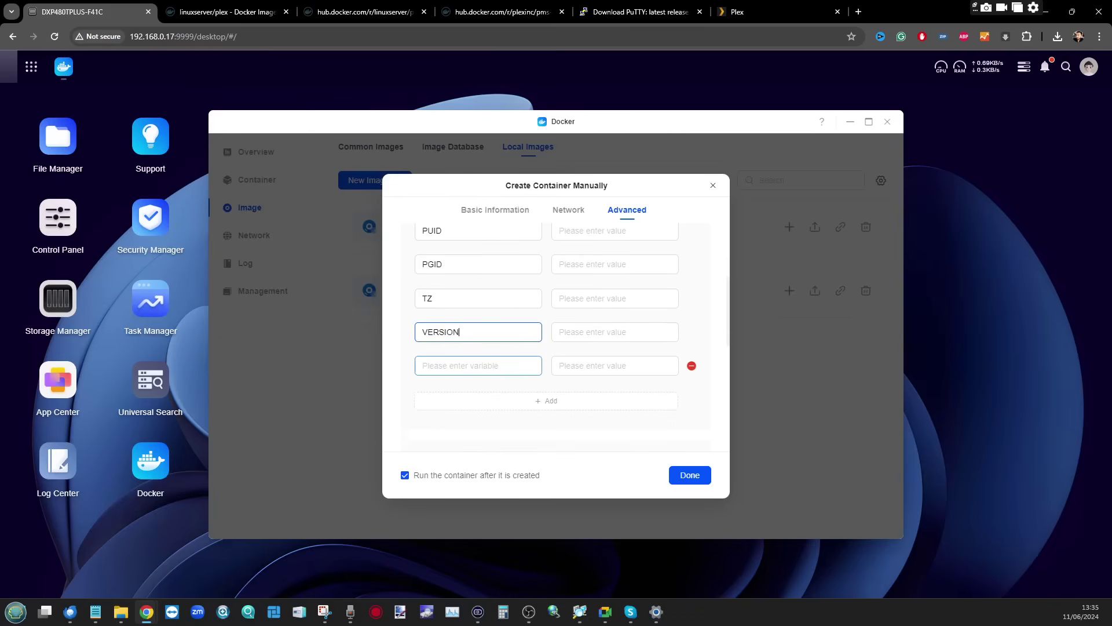
{"action": "left_click", "coordinate": [423, 365]}
{"action": "type", "text": "PLEX_CLAIM"}
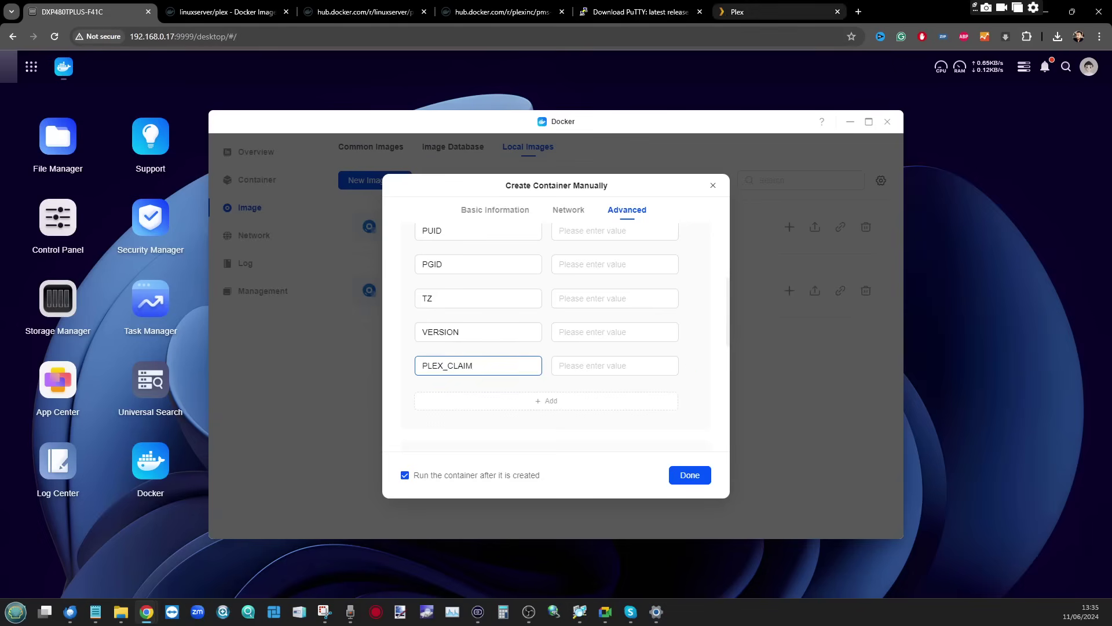
{"action": "scroll", "coordinate": [478, 332], "scroll_direction": "up", "scroll_amount": 1}
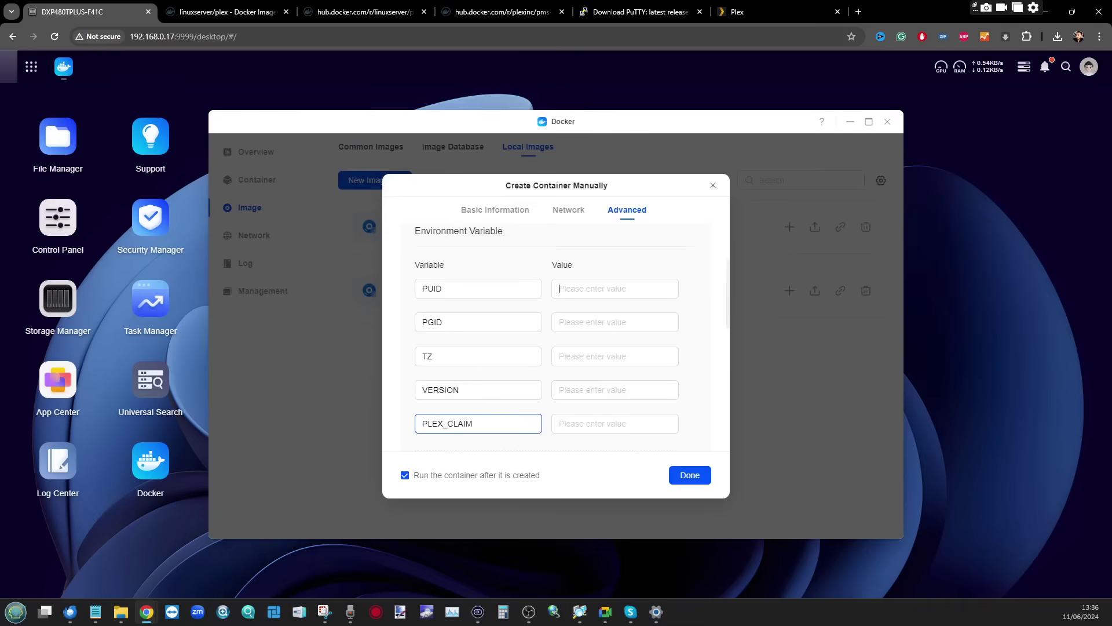
View the PuTTY download page, then launch PuTTY on the computer
{"action": "left_click", "coordinate": [639, 11]}
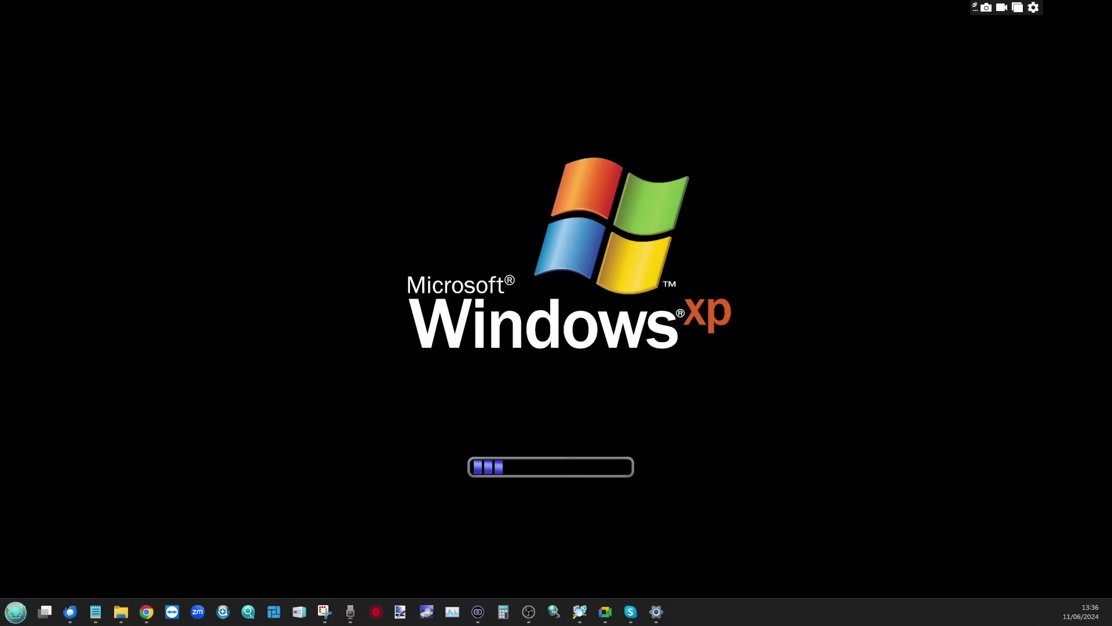
{"action": "key", "text": "super"}
{"action": "type", "text": "PUTTY"}
{"action": "key", "text": "Up"}
{"action": "key", "text": "Up"}
{"action": "key", "text": "Return"}
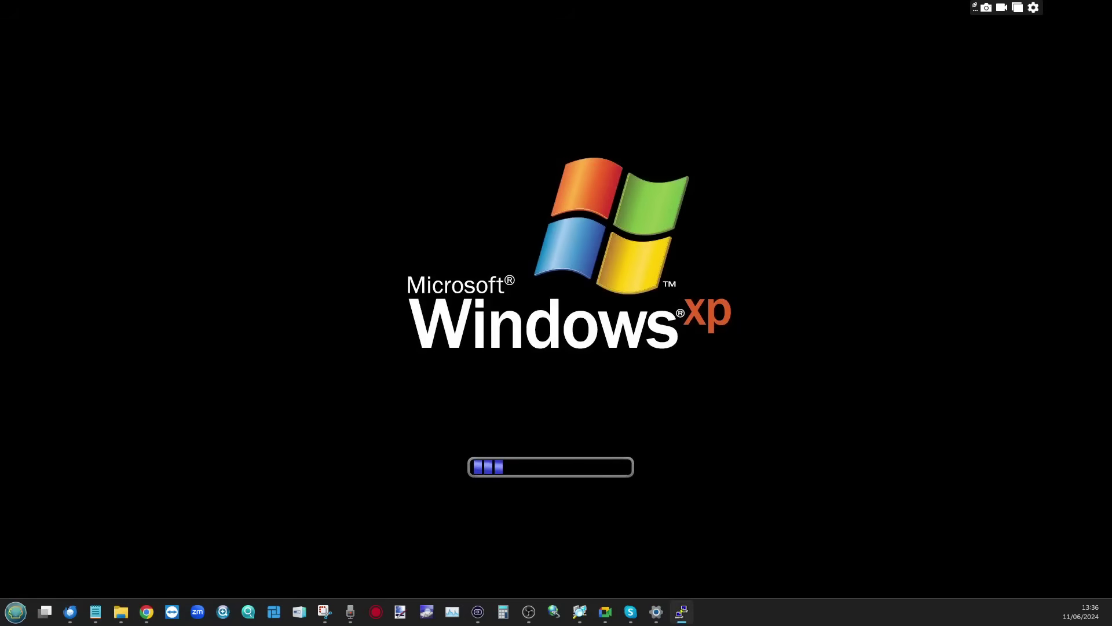
{"action": "left_click_drag", "start_coordinate": [591, 191], "coordinate": [766, 216]}
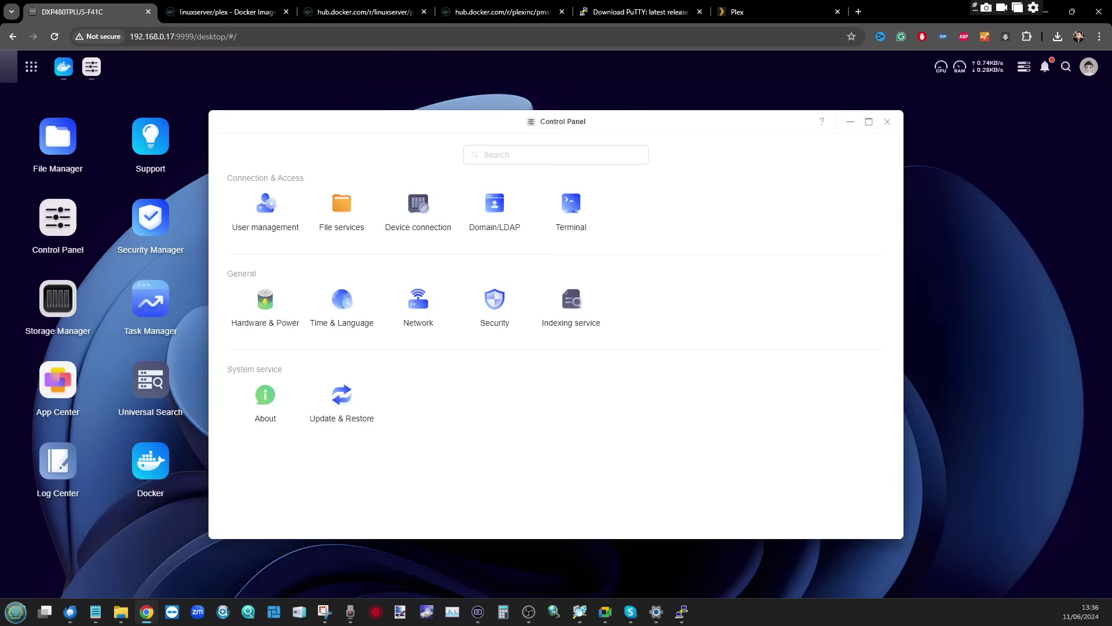
Enable SSH on port 22 in the terminal settings of the NAS Control Panel and apply the settings
{"action": "left_click", "coordinate": [570, 211]}
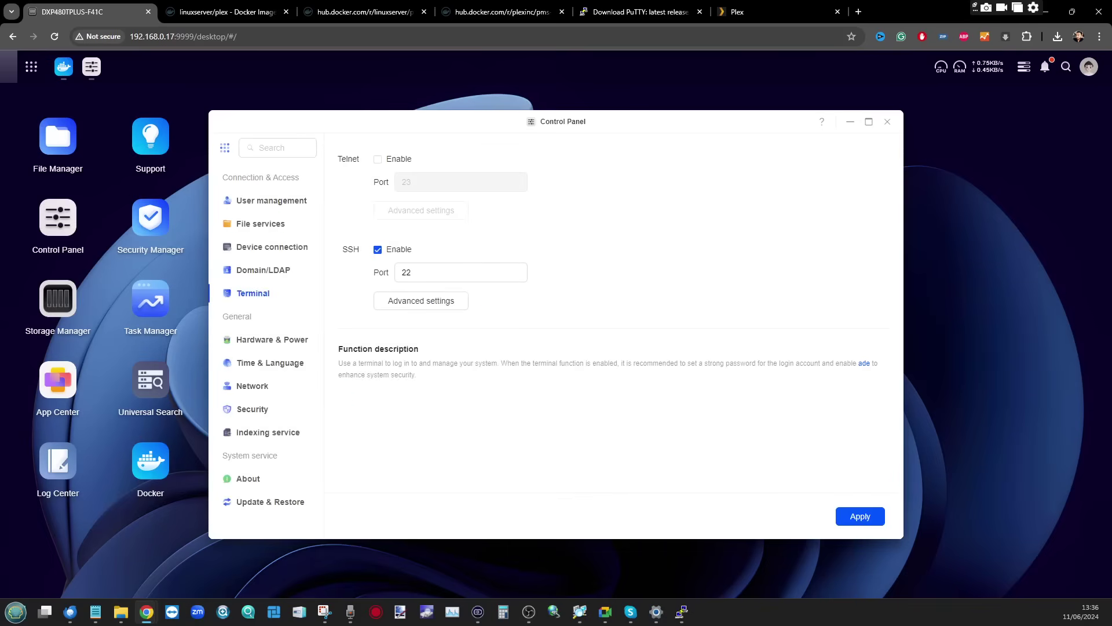
{"action": "left_click", "coordinate": [377, 249]}
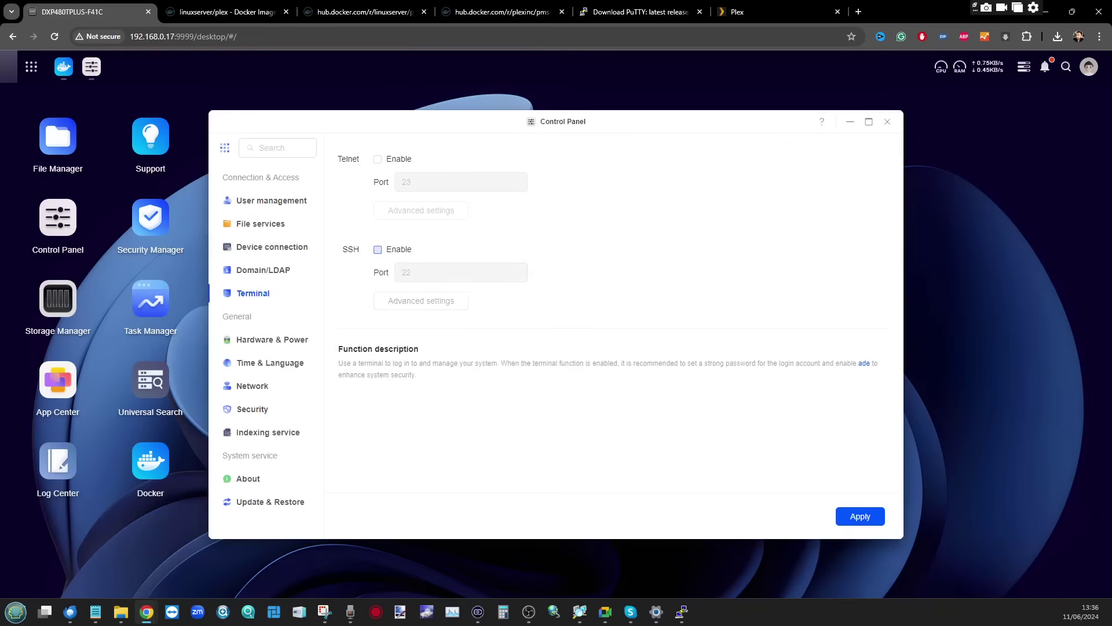
{"action": "key", "text": "space"}
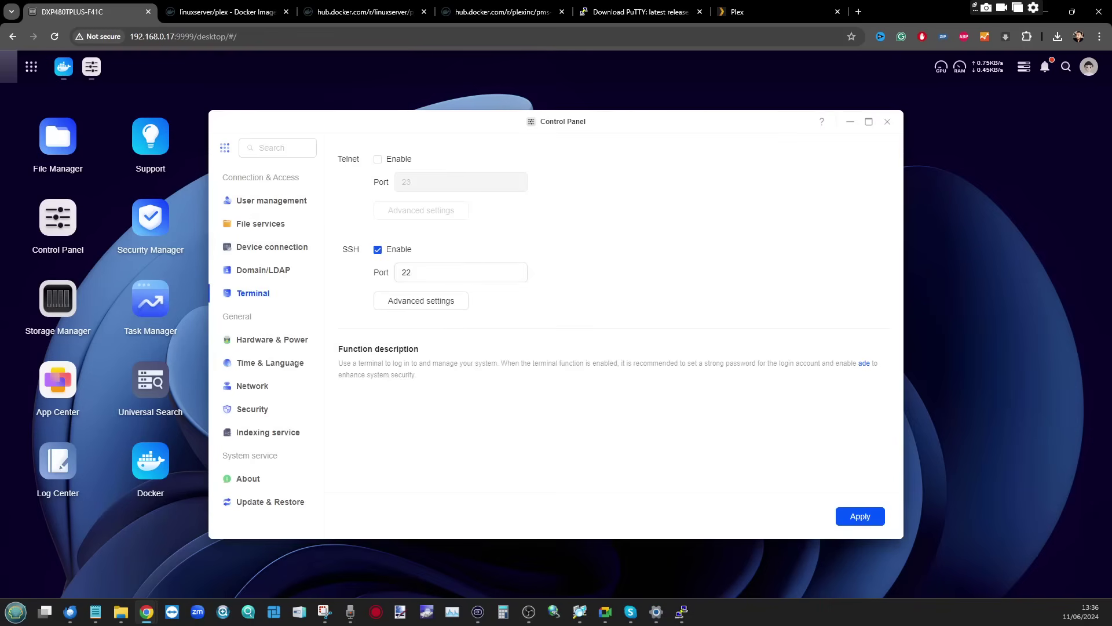
{"action": "left_click", "coordinate": [860, 516]}
Switch to PuTTY and open an SSH connection to 192.168.0.17 on port 22
{"action": "left_click", "coordinate": [681, 611]}
{"action": "left_click_drag", "start_coordinate": [840, 252], "coordinate": [547, 178]}
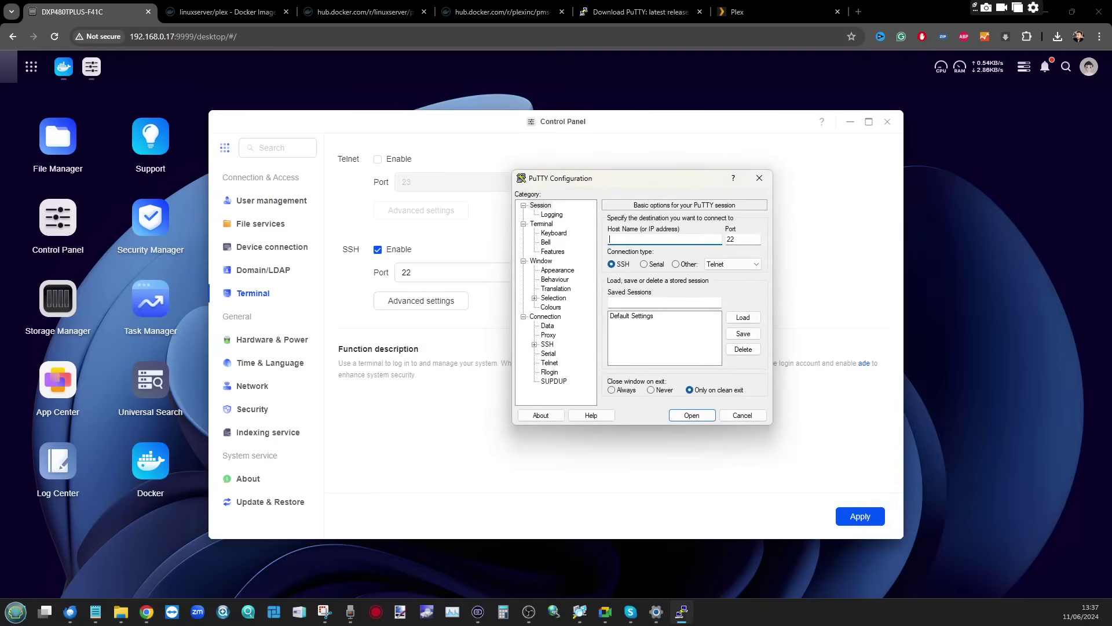
{"action": "left_click_drag", "start_coordinate": [412, 272], "coordinate": [406, 272]}
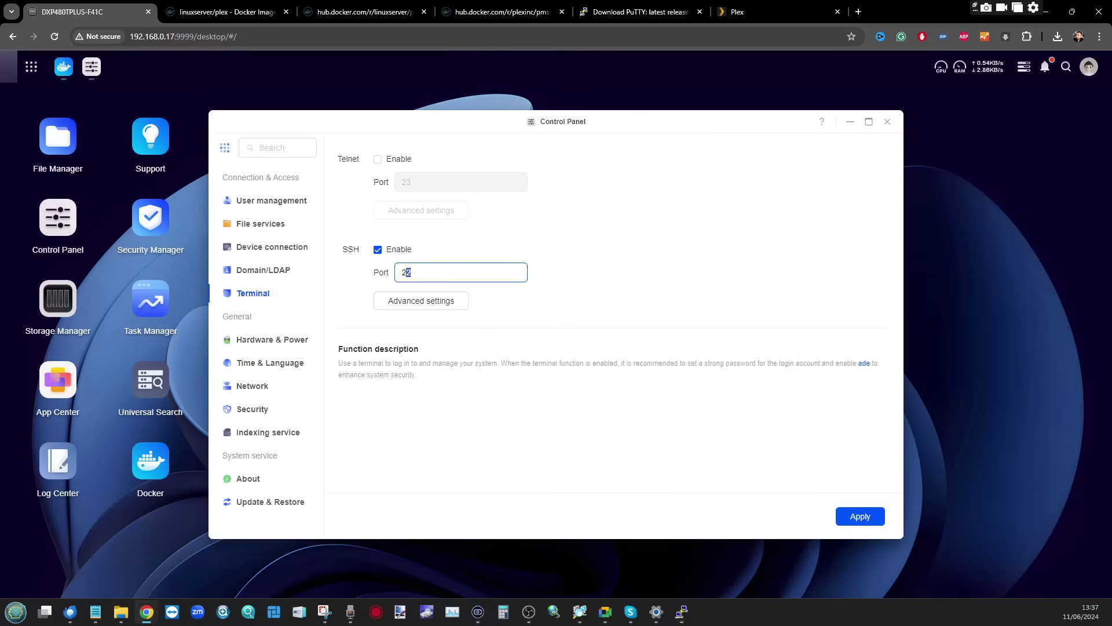
{"action": "key", "text": "alt+Tab"}
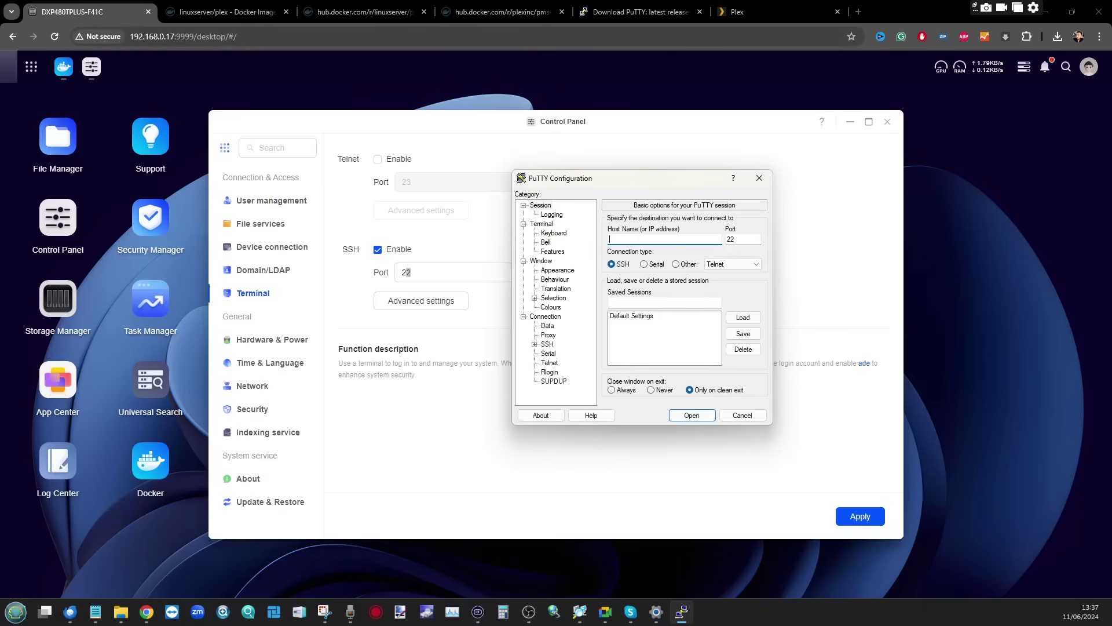
{"action": "type", "text": "92.168.0.17"}
{"action": "key", "text": "Return"}
{"action": "left_click_drag", "start_coordinate": [255, 40], "coordinate": [597, 167]}
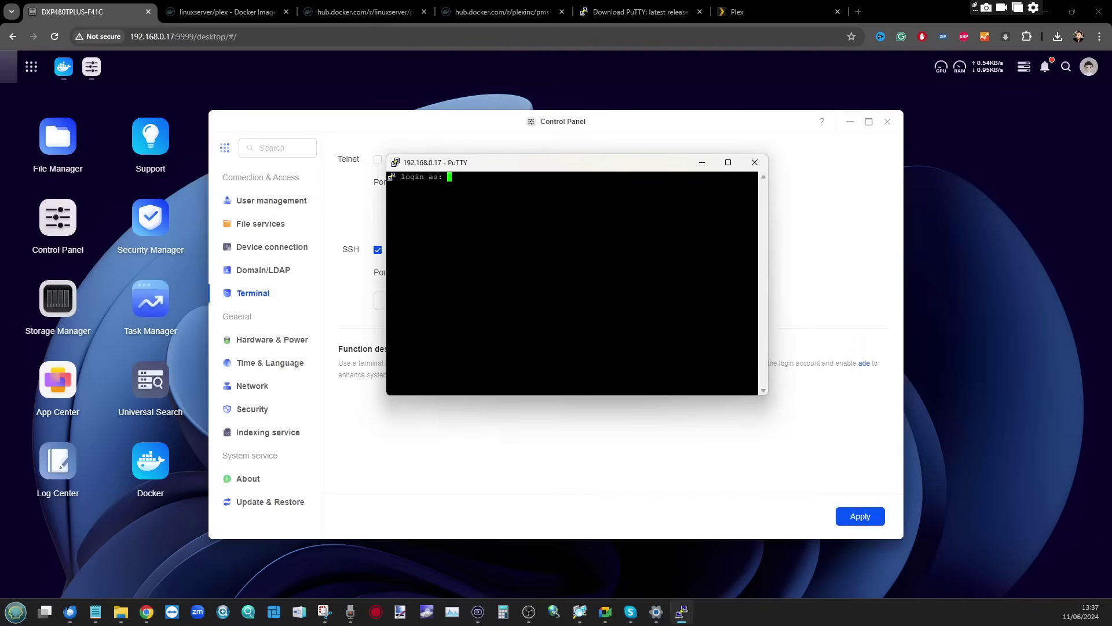
{"action": "mouse_move", "coordinate": [598, 167]}
{"action": "left_mouse_down"}
{"action": "mouse_move", "coordinate": [618, 172]}
{"action": "mouse_move", "coordinate": [608, 176]}
{"action": "left_mouse_up"}
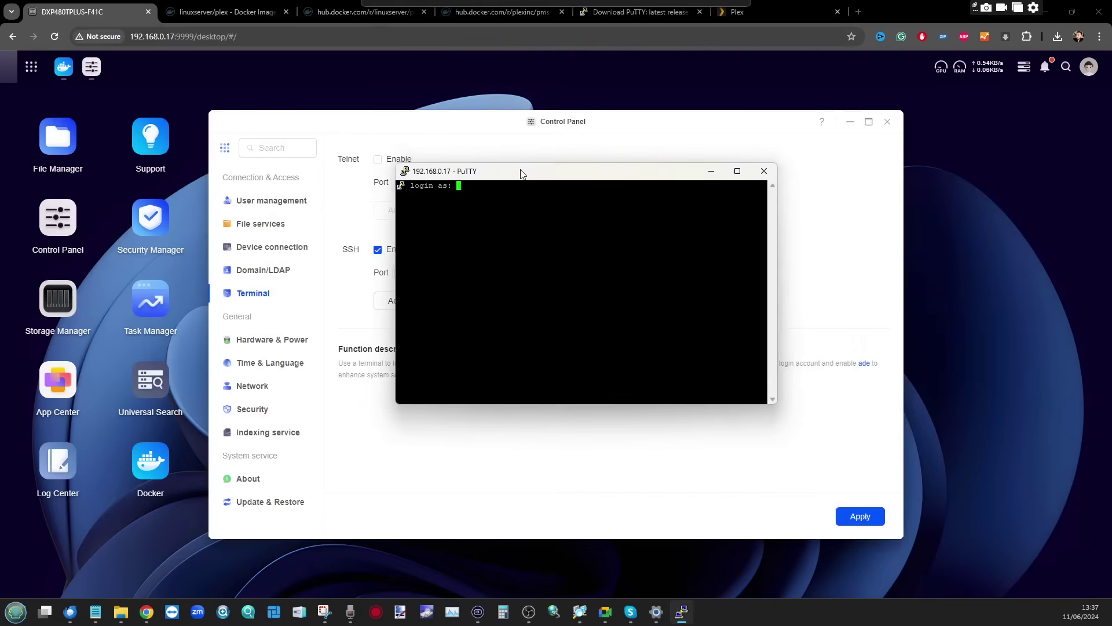
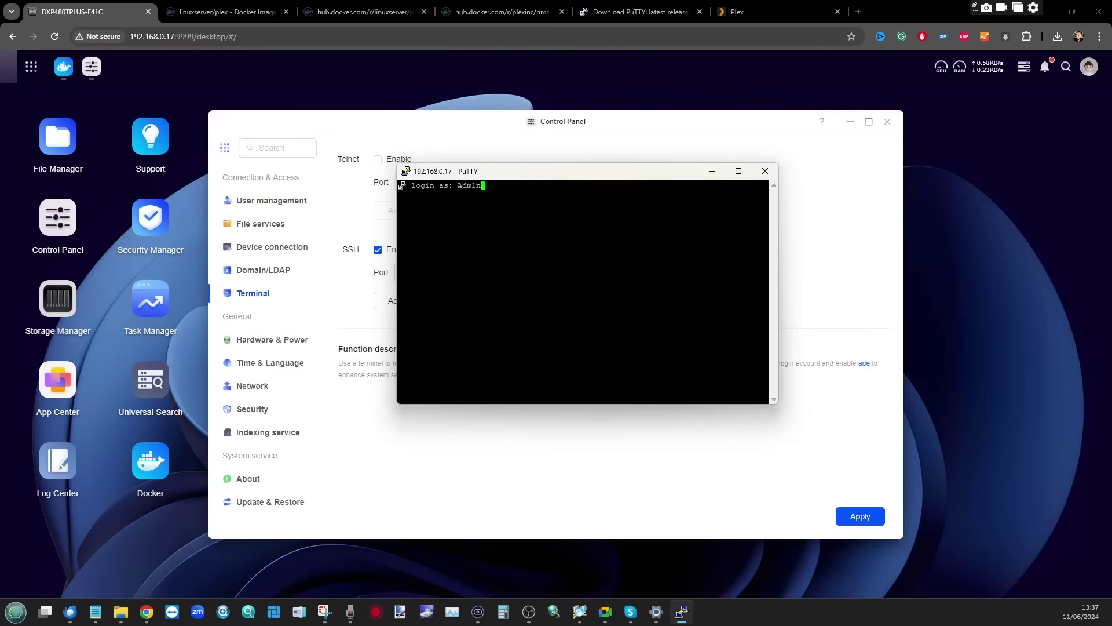
Log in to the SSH session as Admin with the account password and enlarge the terminal window
{"action": "key", "text": "Return"}
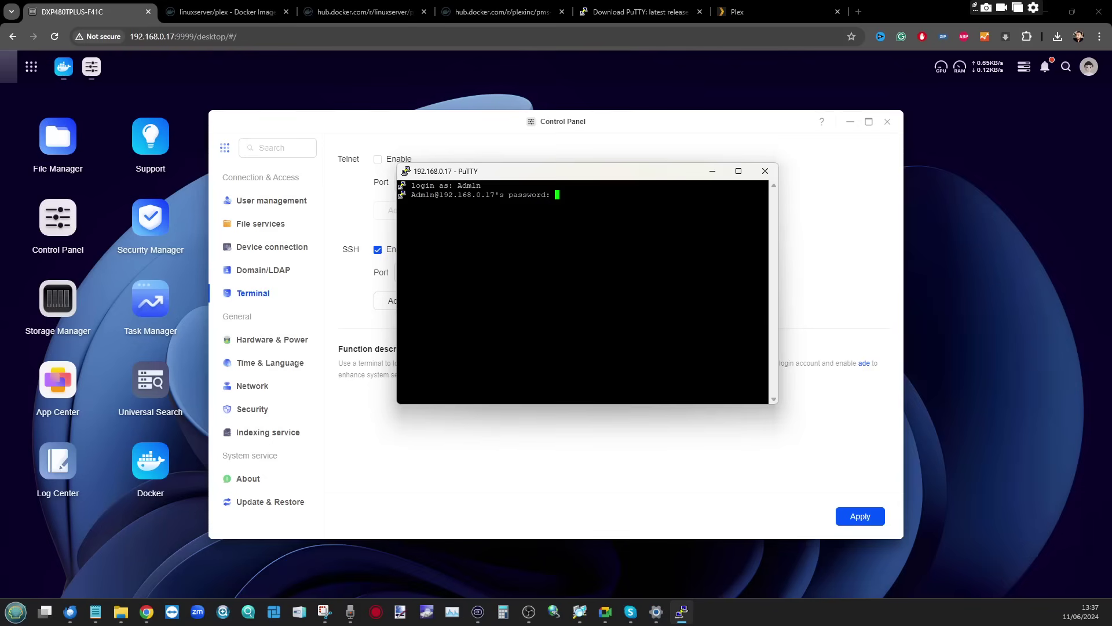
{"action": "key", "text": "Return"}
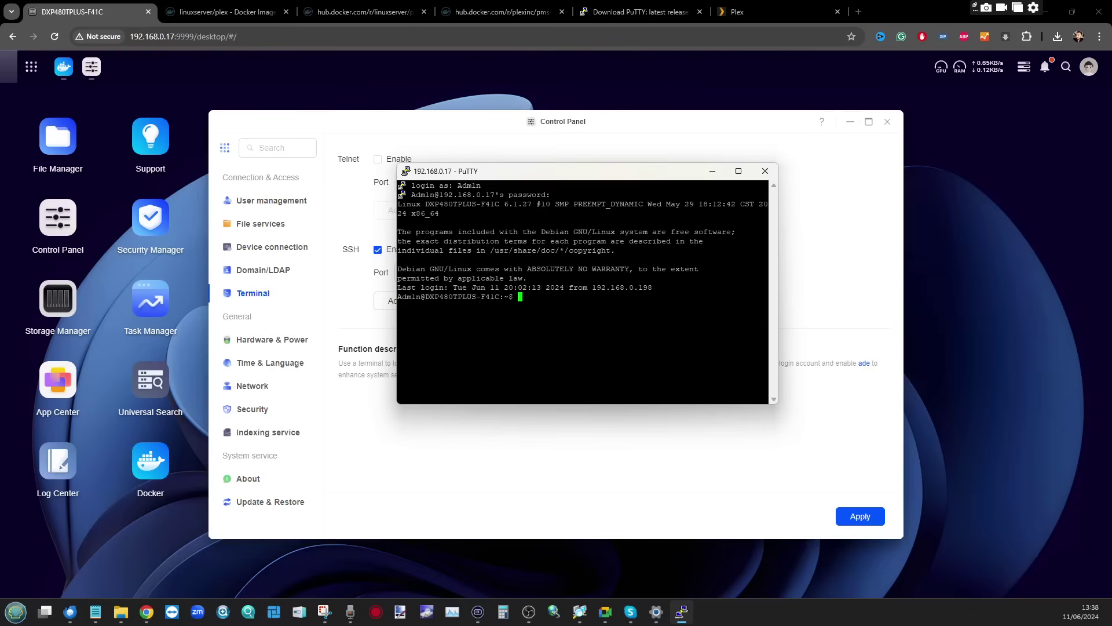
{"action": "left_click_drag", "start_coordinate": [397, 404], "coordinate": [286, 459]}
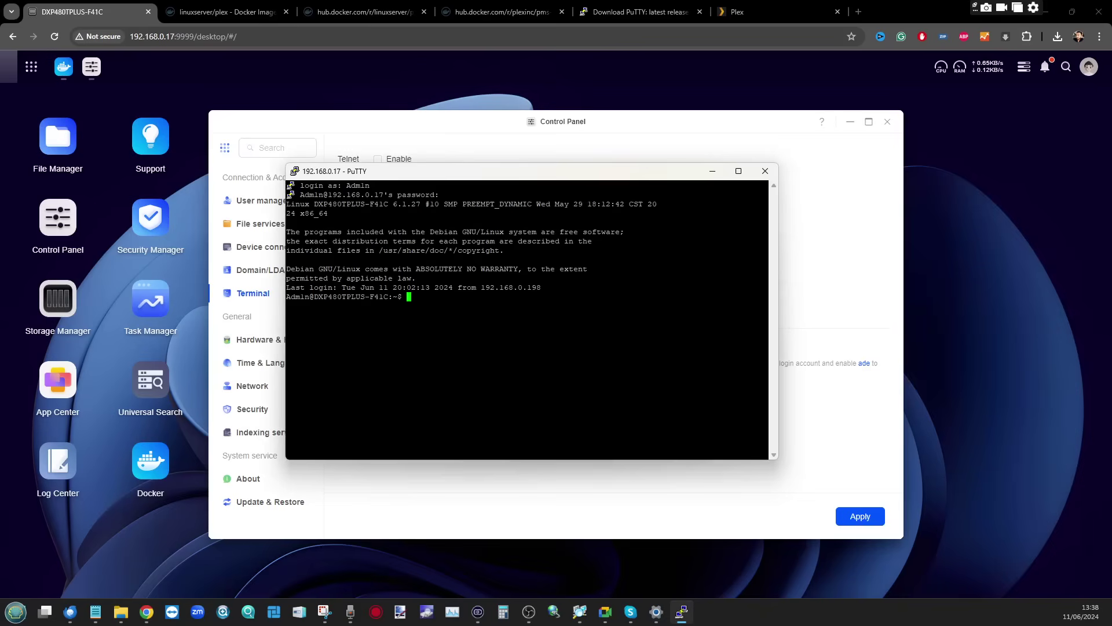
Run id Admin to look up the account's user and group IDs, and highlight the uid value
{"action": "type", "text": "id "}
{"action": "type", "text": "Admin"}
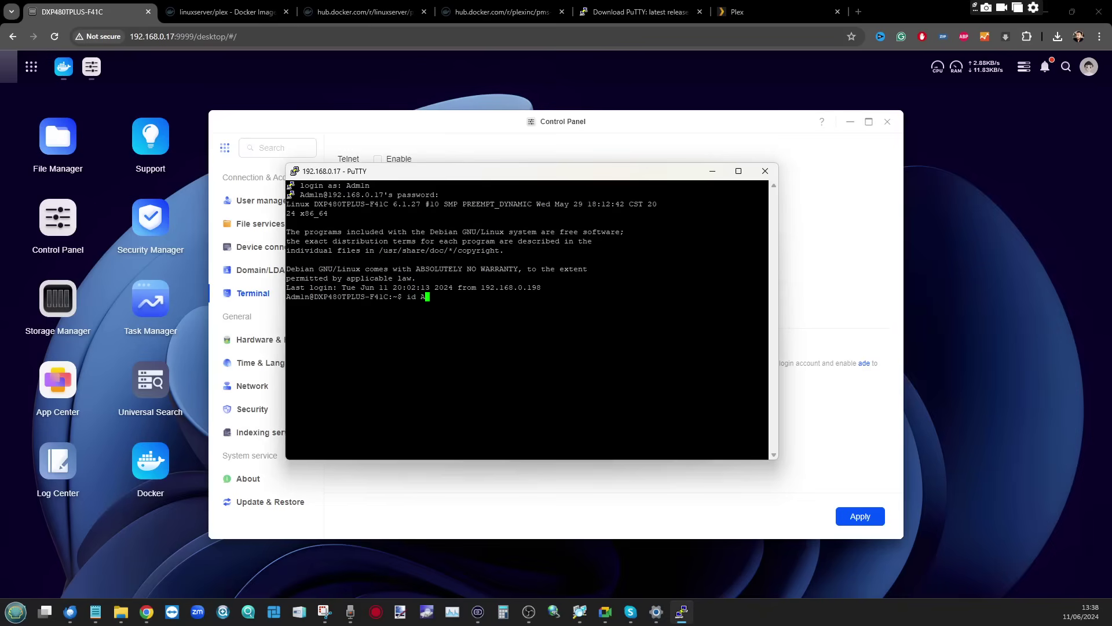
{"action": "key", "text": "Return"}
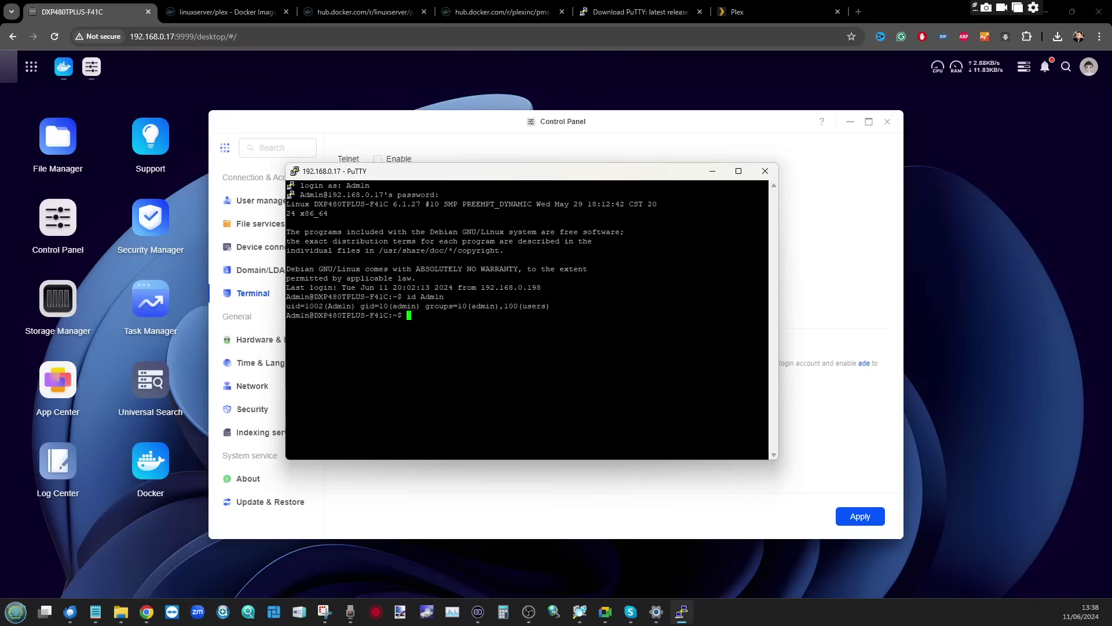
{"action": "left_click_drag", "start_coordinate": [300, 306], "coordinate": [322, 306]}
{"action": "left_click_drag", "start_coordinate": [390, 173], "coordinate": [675, 190]}
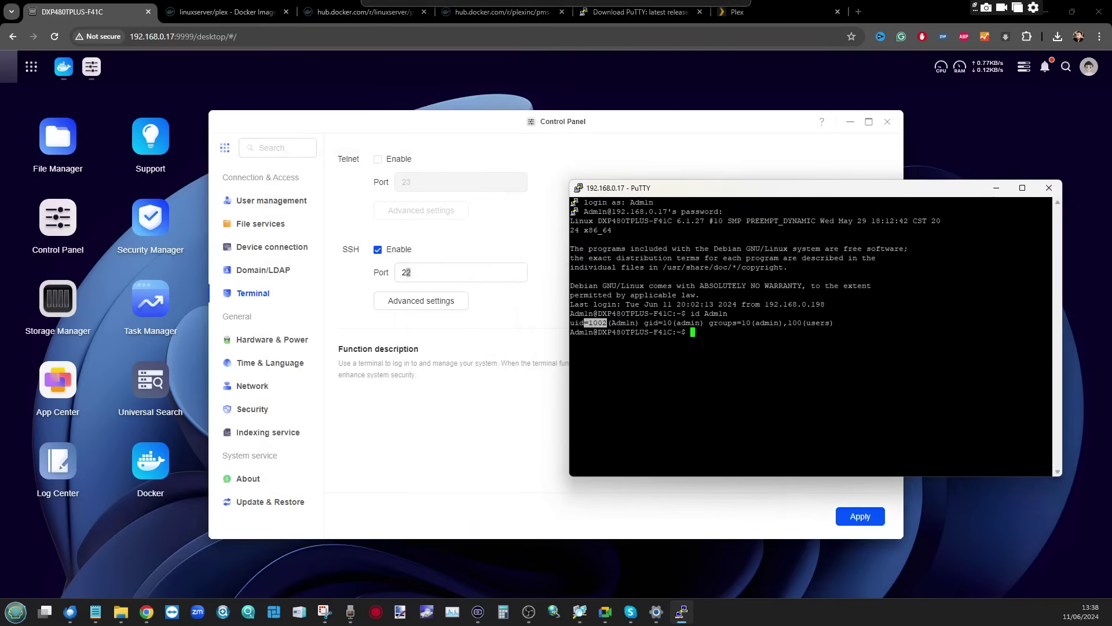
Return to the container's environment variables and set PUID to 1002 and PGID to 10
{"action": "left_click", "coordinate": [406, 272]}
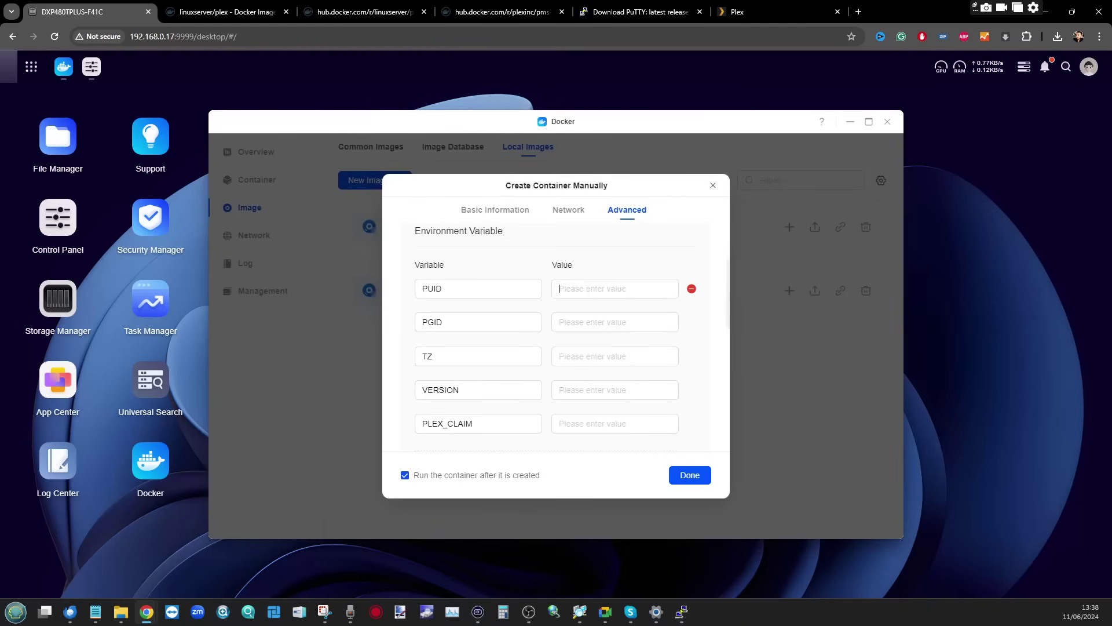
{"action": "left_click", "coordinate": [681, 611]}
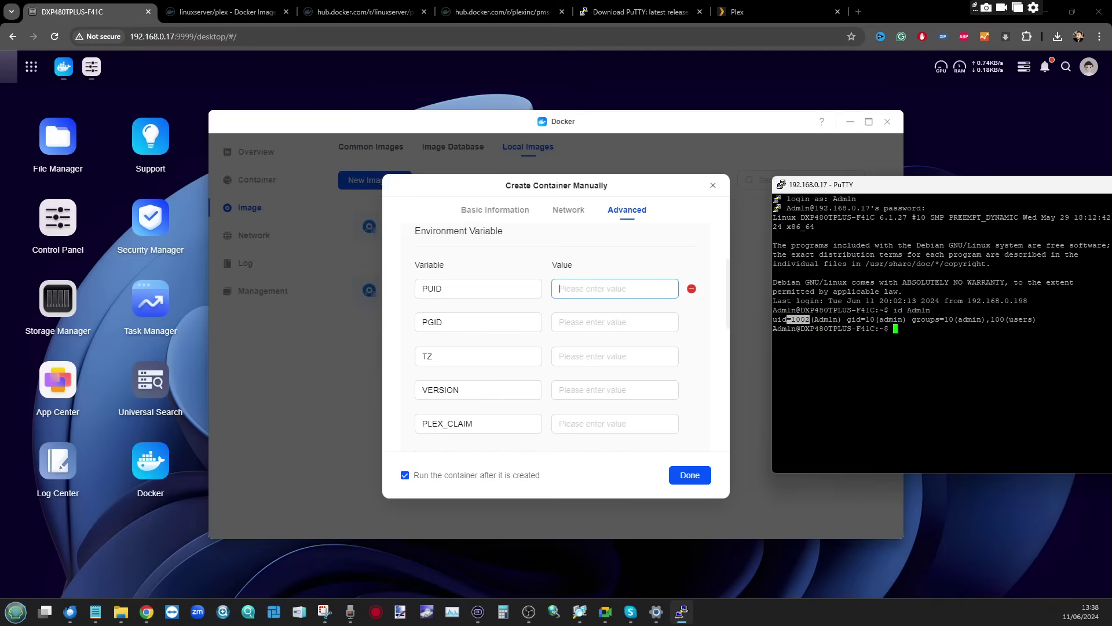
{"action": "type", "text": "100"}
{"action": "key", "text": "BackSpace"}
{"action": "key", "text": "BackSpace"}
{"action": "key", "text": "BackSpace"}
{"action": "key", "text": "alt+Tab"}
{"action": "type", "text": "1002"}
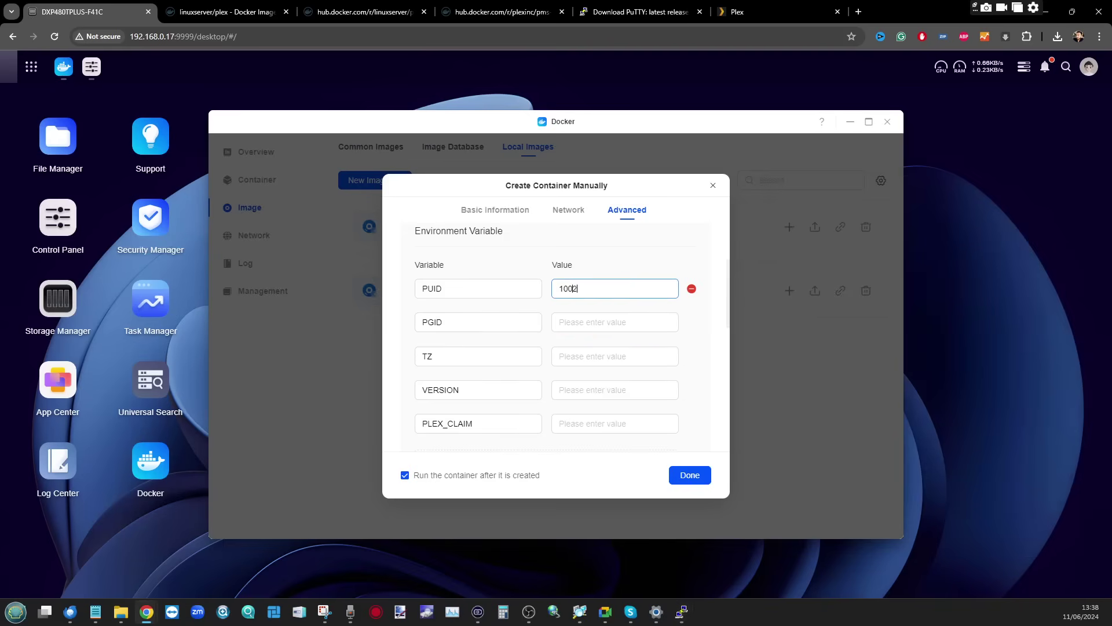
{"action": "key", "text": "Tab"}
{"action": "key", "text": "Tab"}
{"action": "type", "text": "10"}
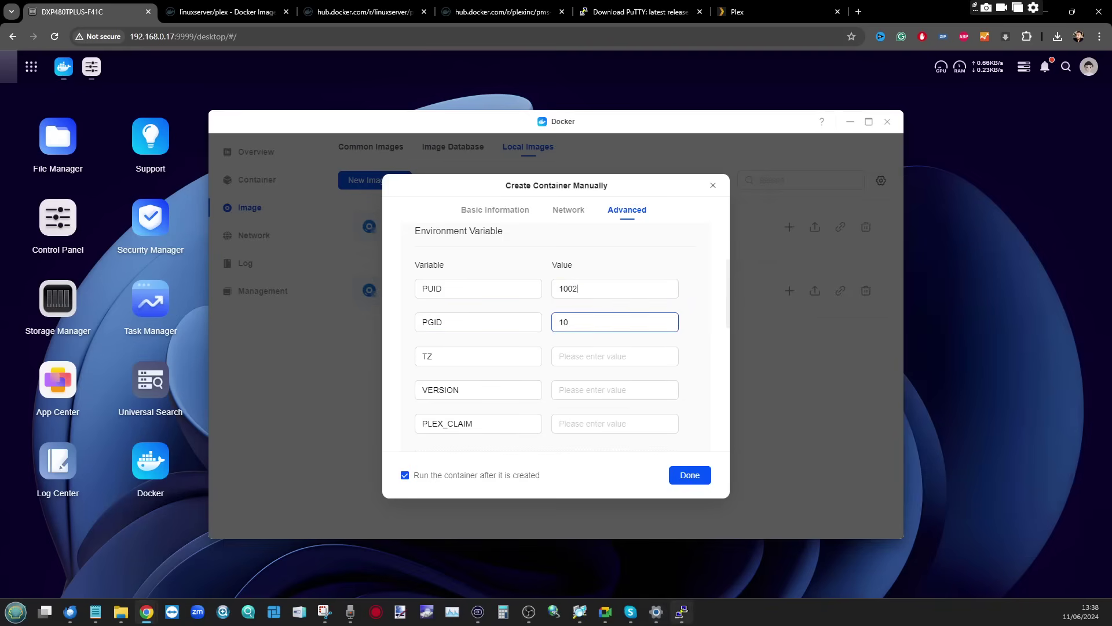
Close the PuTTY session, disable SSH in the Control Panel's terminal settings, apply the change and minimize the Control Panel
{"action": "key", "text": "alt+Tab"}
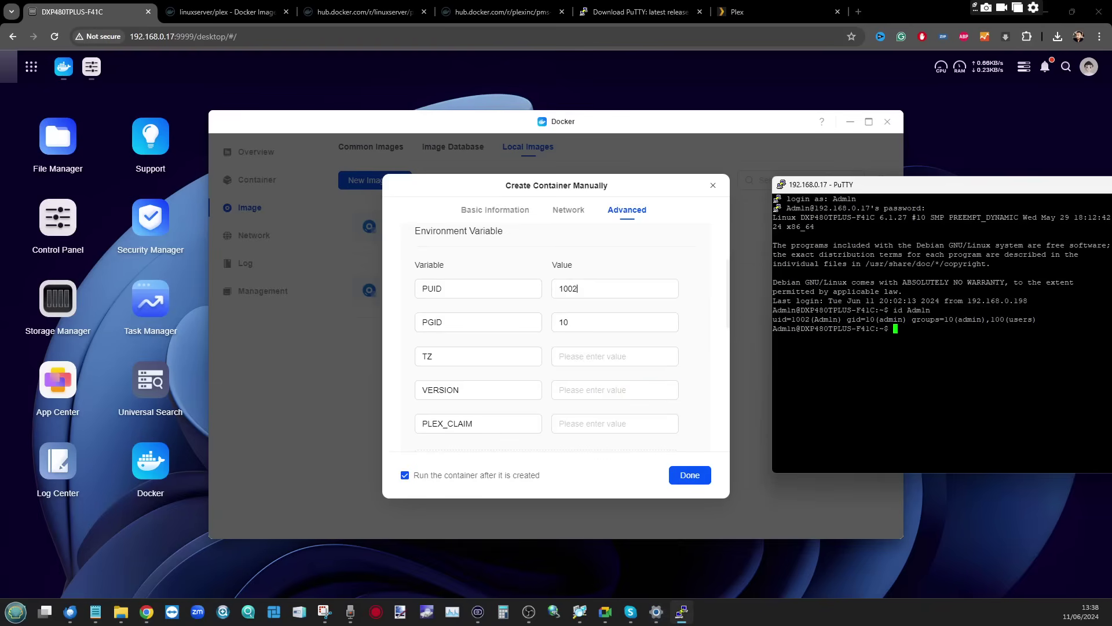
{"action": "key", "text": "alt+Tab"}
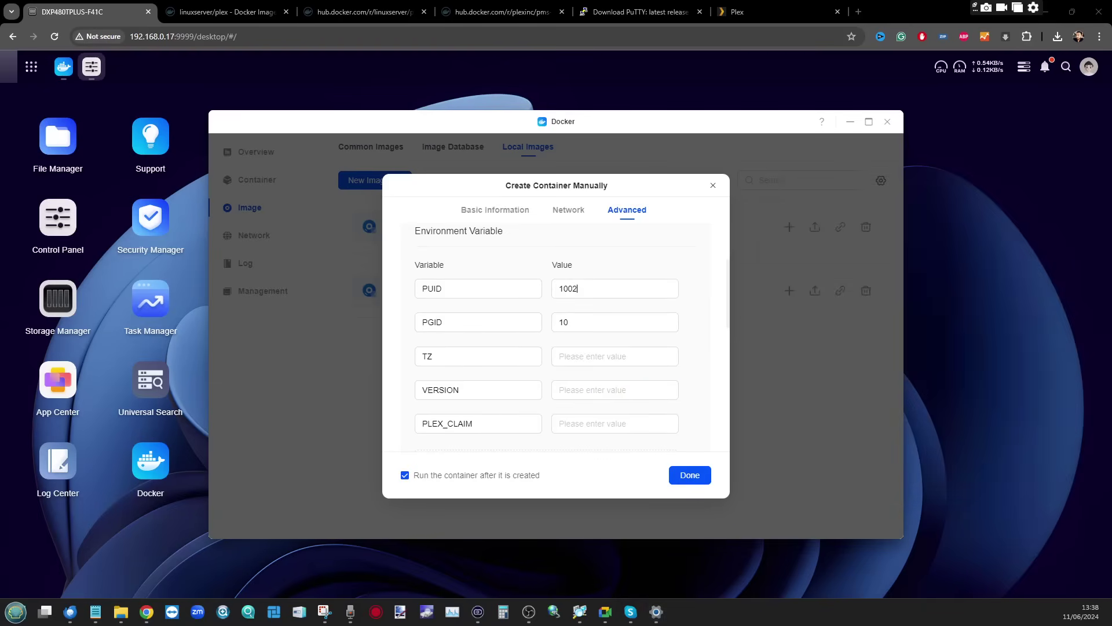
{"action": "left_click", "coordinate": [91, 66]}
{"action": "left_click", "coordinate": [377, 249]}
{"action": "left_click", "coordinate": [859, 516]}
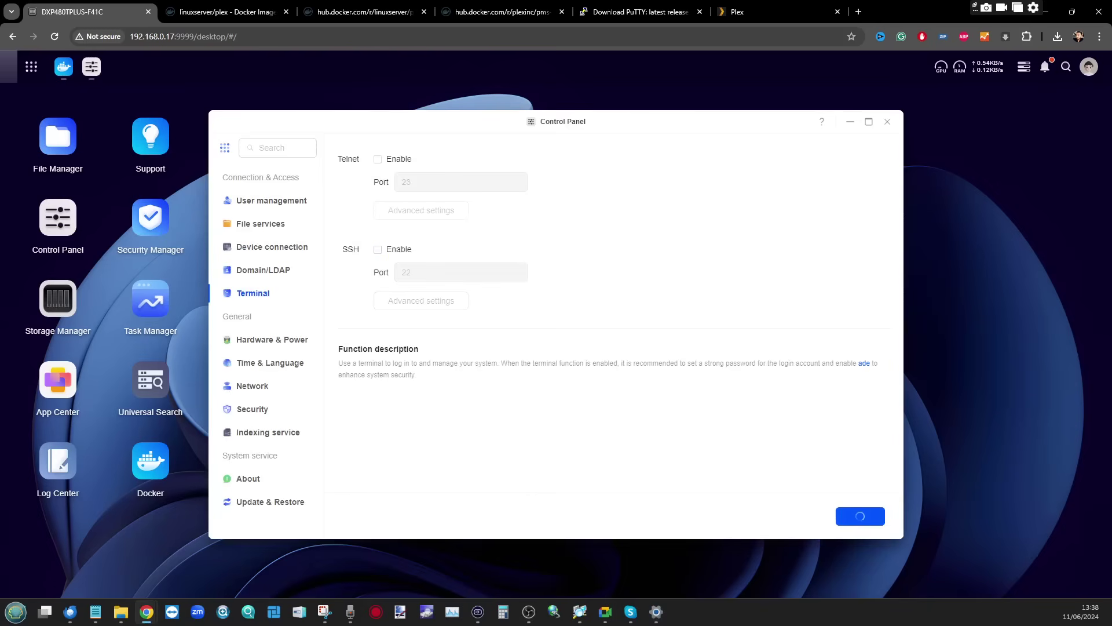
{"action": "left_click", "coordinate": [850, 121]}
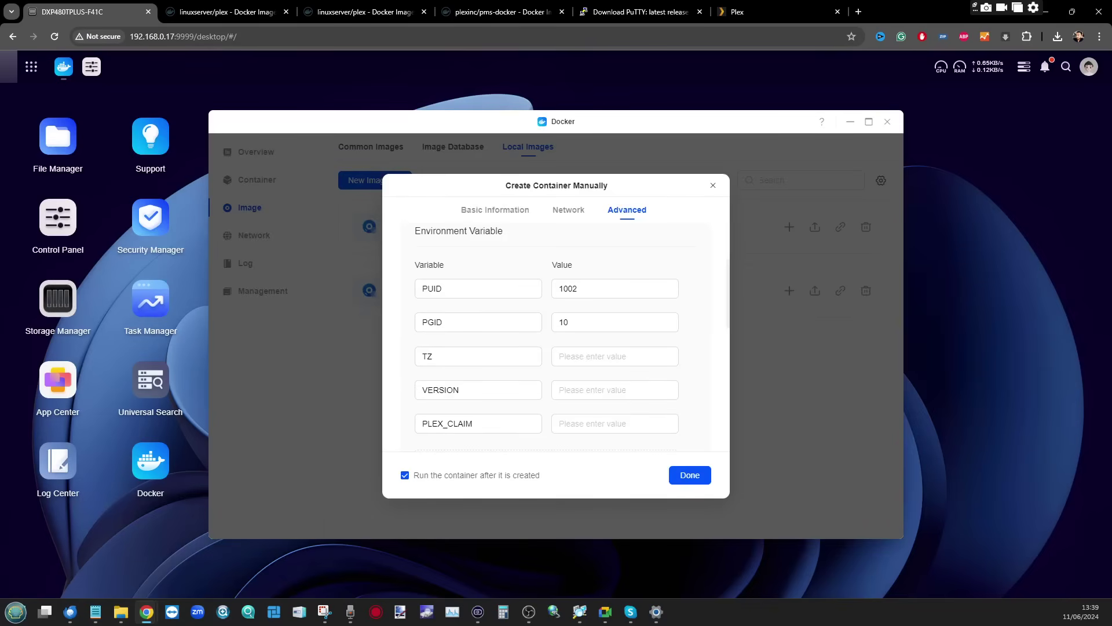
Bring the Docker time zone page into the browser window and examine the environment section of the linuxserver/plex docker-compose example
{"action": "left_click_drag", "start_coordinate": [0, 243], "coordinate": [330, 11]}
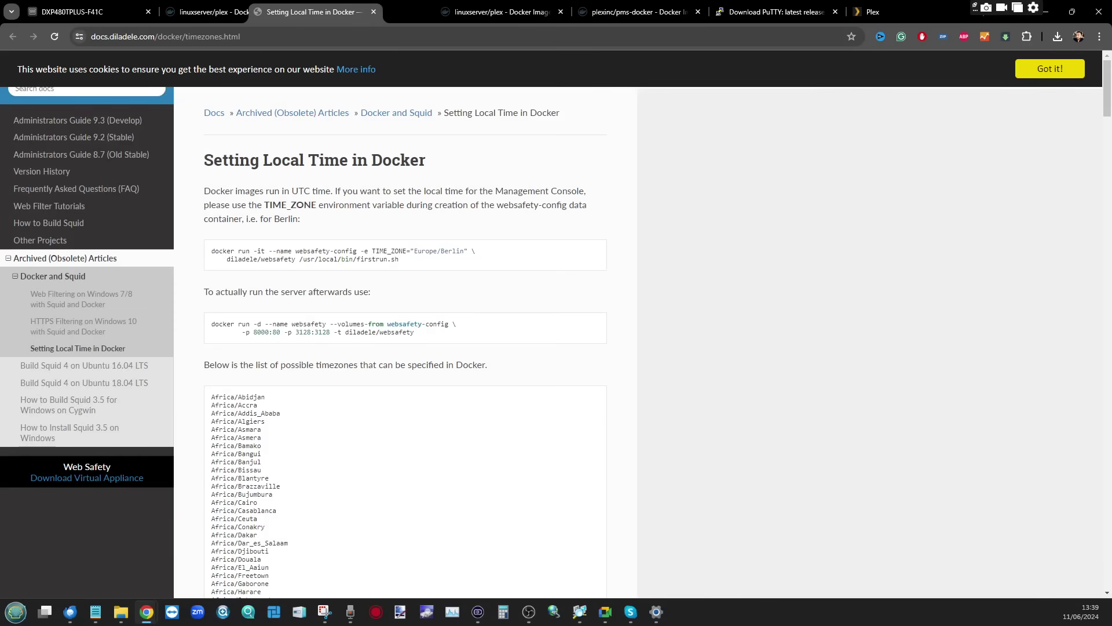
{"action": "left_click", "coordinate": [226, 12]}
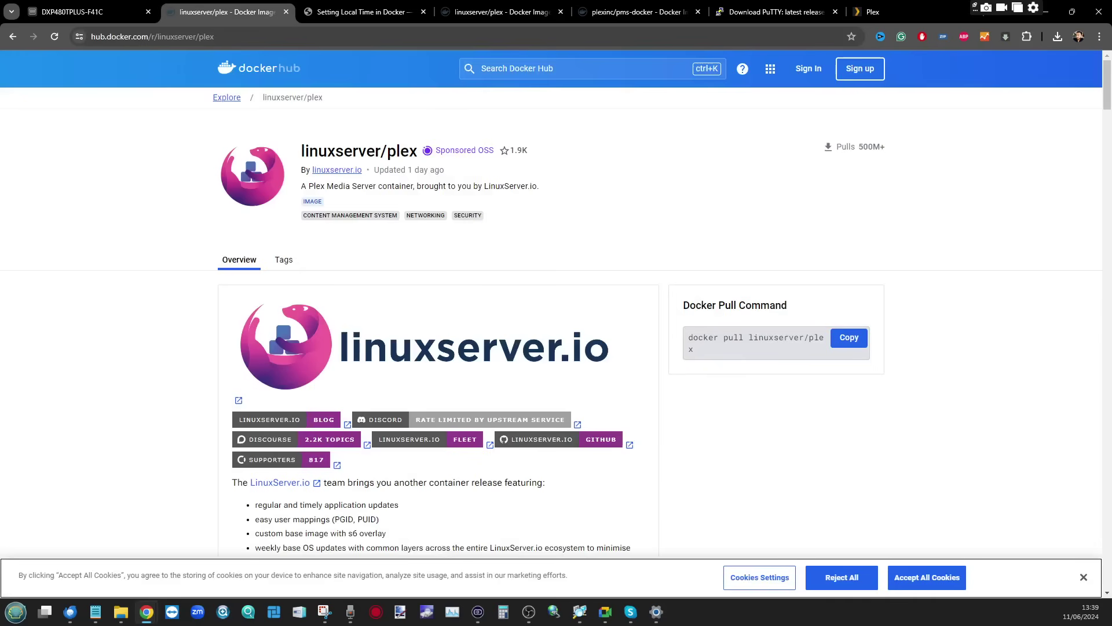
{"action": "scroll", "coordinate": [556, 301], "scroll_direction": "down", "scroll_amount": 20}
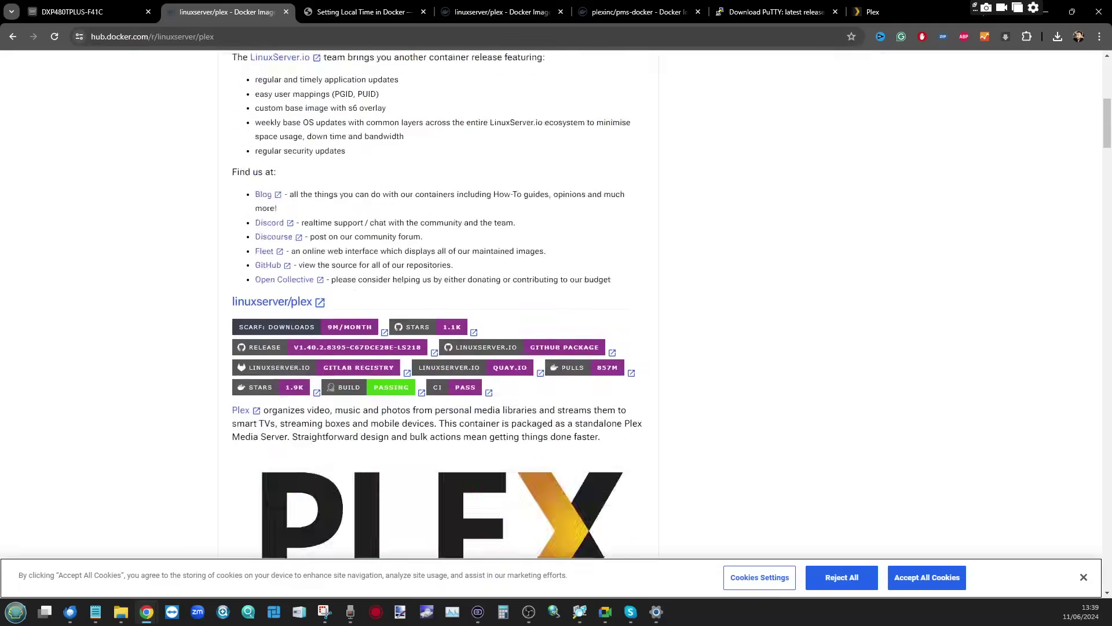
{"action": "scroll", "coordinate": [438, 301], "scroll_direction": "down", "scroll_amount": 8}
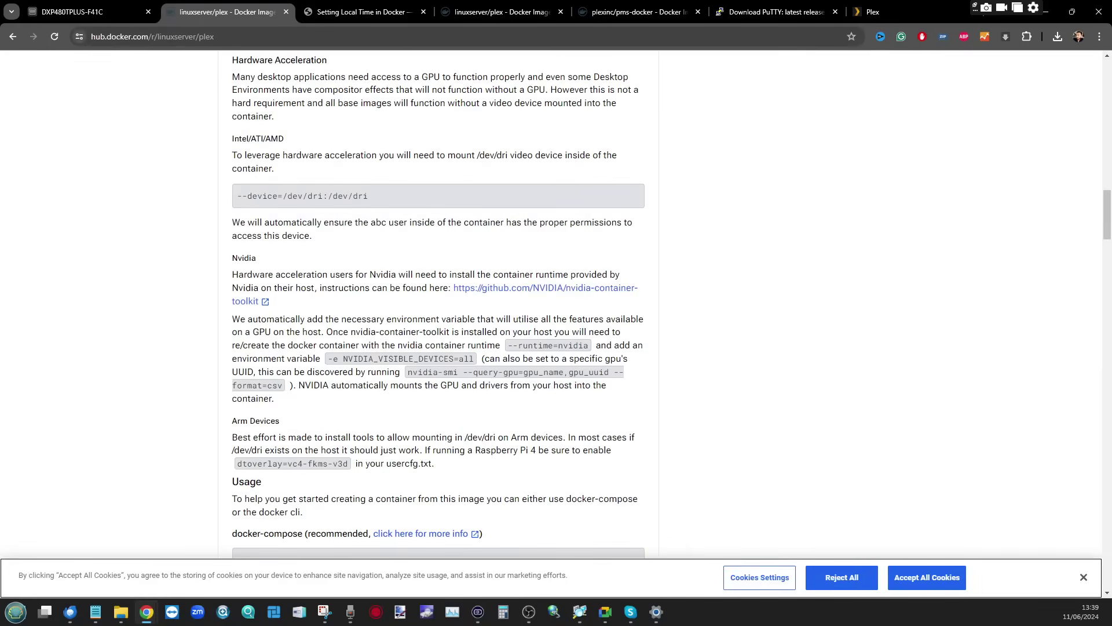
{"action": "scroll", "coordinate": [439, 301], "scroll_direction": "down", "scroll_amount": 5}
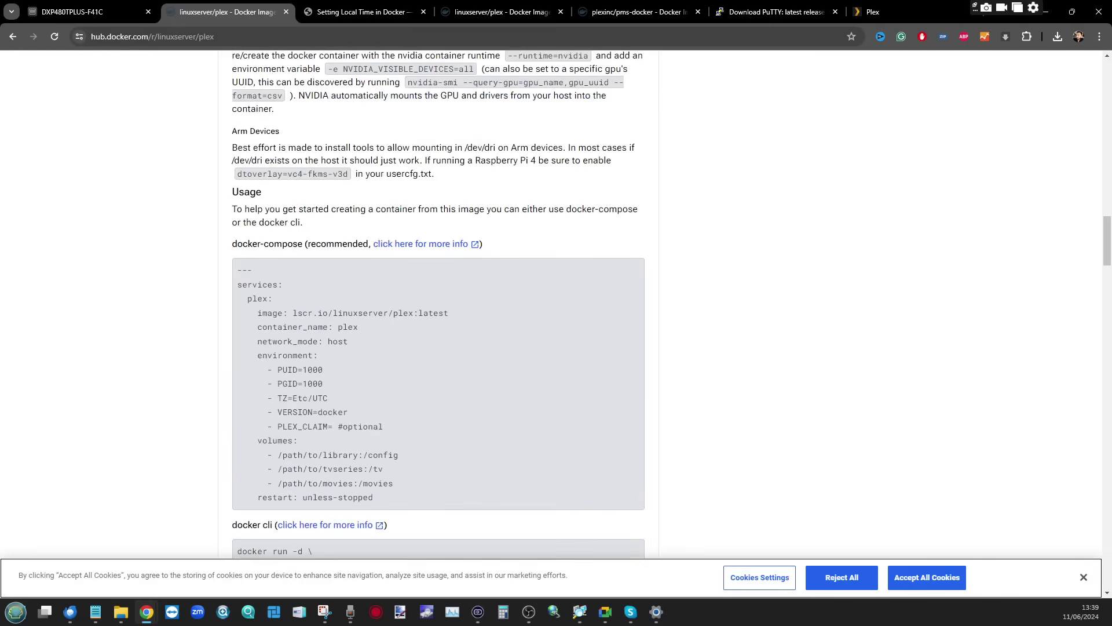
{"action": "left_click_drag", "start_coordinate": [383, 426], "coordinate": [237, 296]}
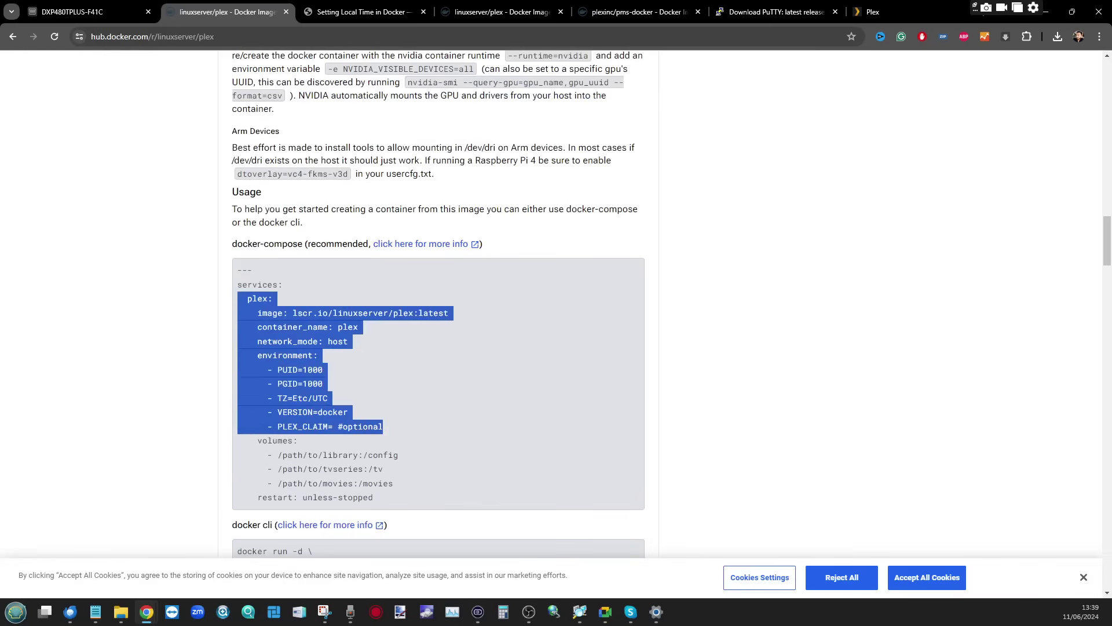
{"action": "scroll", "coordinate": [438, 301], "scroll_direction": "up", "scroll_amount": 10}
Find Europe/London in the list of possible Docker time zones and copy it
{"action": "key", "text": "ctrl+Tab"}
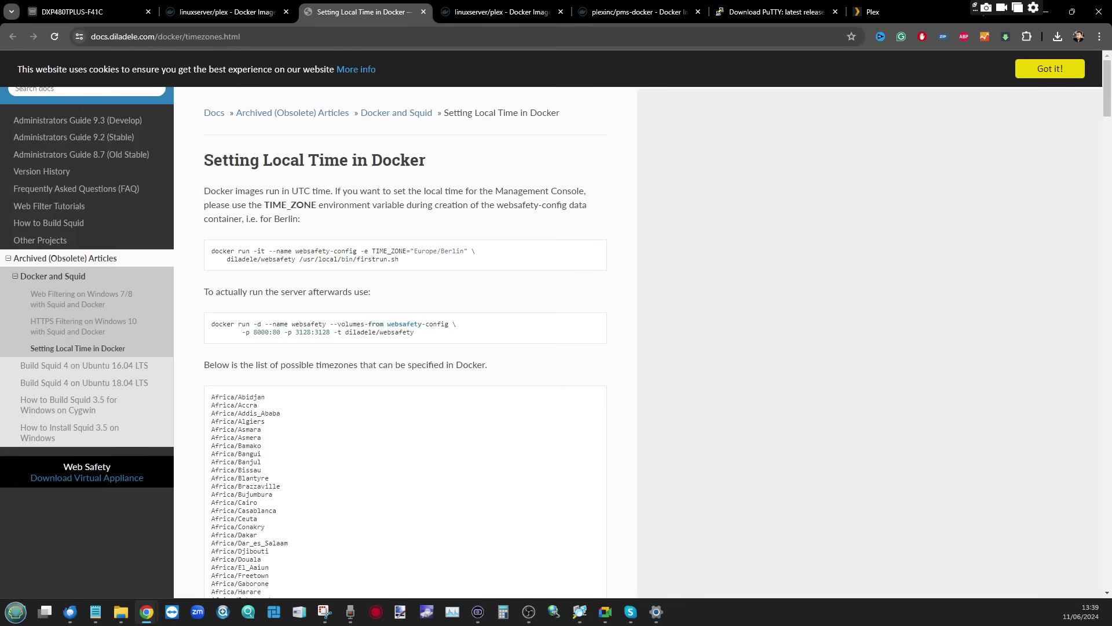
{"action": "scroll", "coordinate": [406, 342], "scroll_direction": "down", "scroll_amount": 6}
{"action": "scroll", "coordinate": [405, 341], "scroll_direction": "down", "scroll_amount": 20}
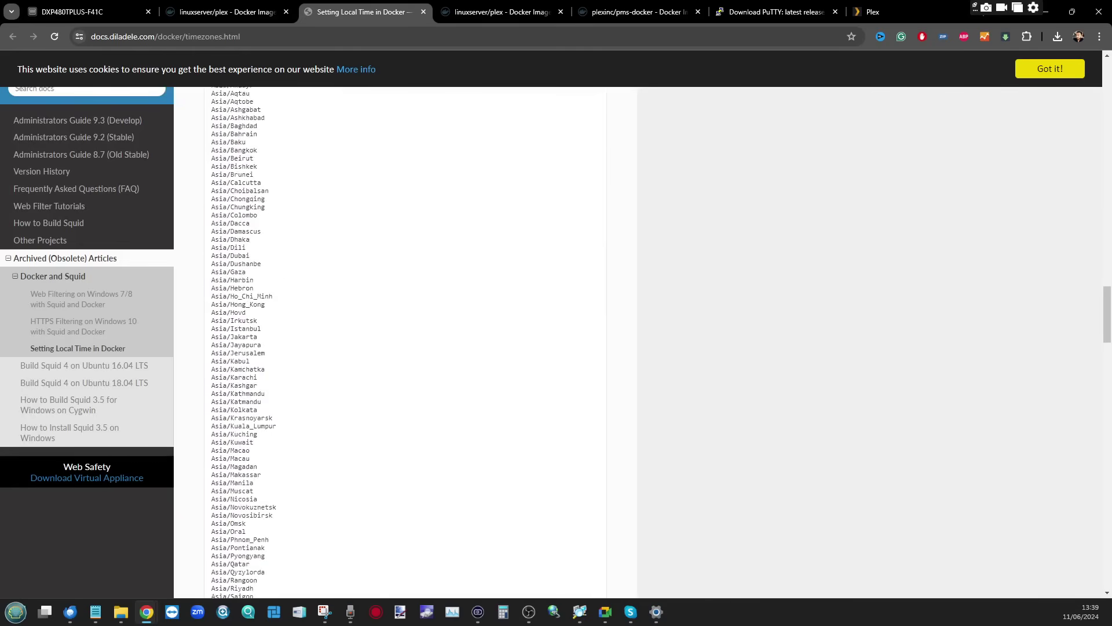
{"action": "scroll", "coordinate": [257, 342], "scroll_direction": "down", "scroll_amount": 20}
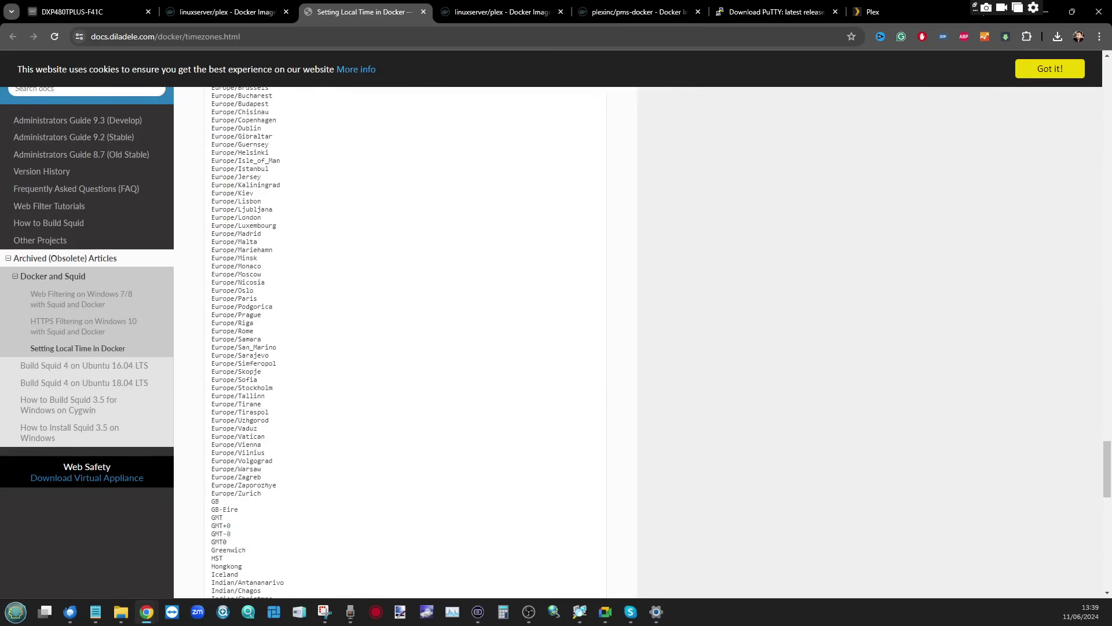
{"action": "left_click_drag", "start_coordinate": [261, 217], "coordinate": [211, 217]}
{"action": "key", "text": "ctrl+c"}
{"action": "scroll", "coordinate": [406, 342], "scroll_direction": "up", "scroll_amount": 9}
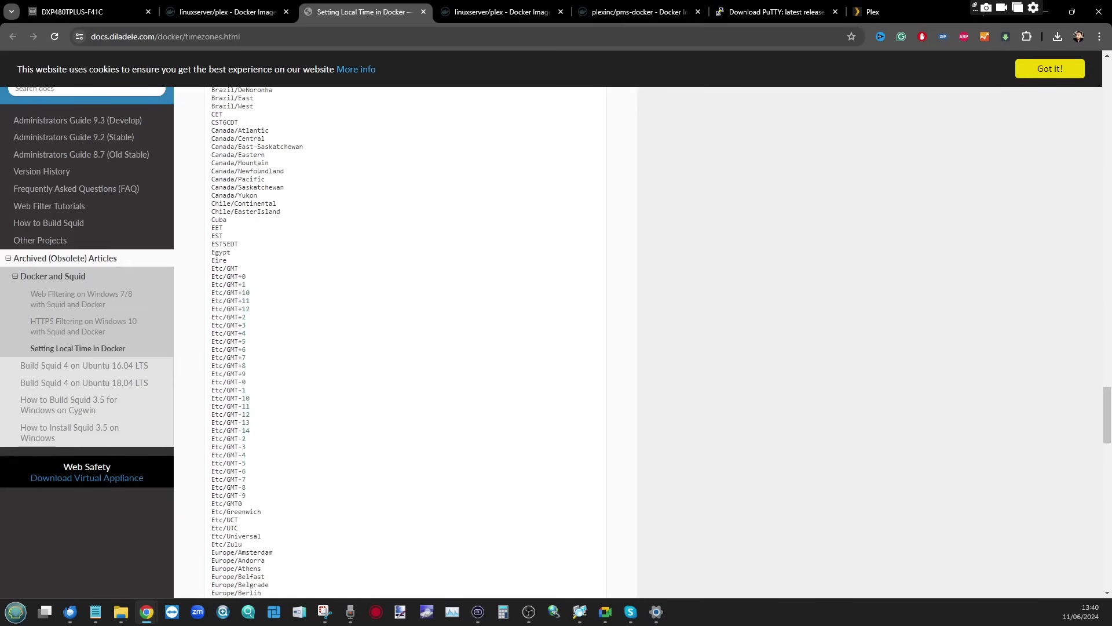
Set the container's TZ variable to Europe/London and VERSION to docker, and move on to the empty PLEX_CLAIM value
{"action": "left_click", "coordinate": [87, 12]}
{"action": "left_click", "coordinate": [614, 356]}
{"action": "key", "text": "ctrl+v"}
{"action": "left_click", "coordinate": [577, 288]}
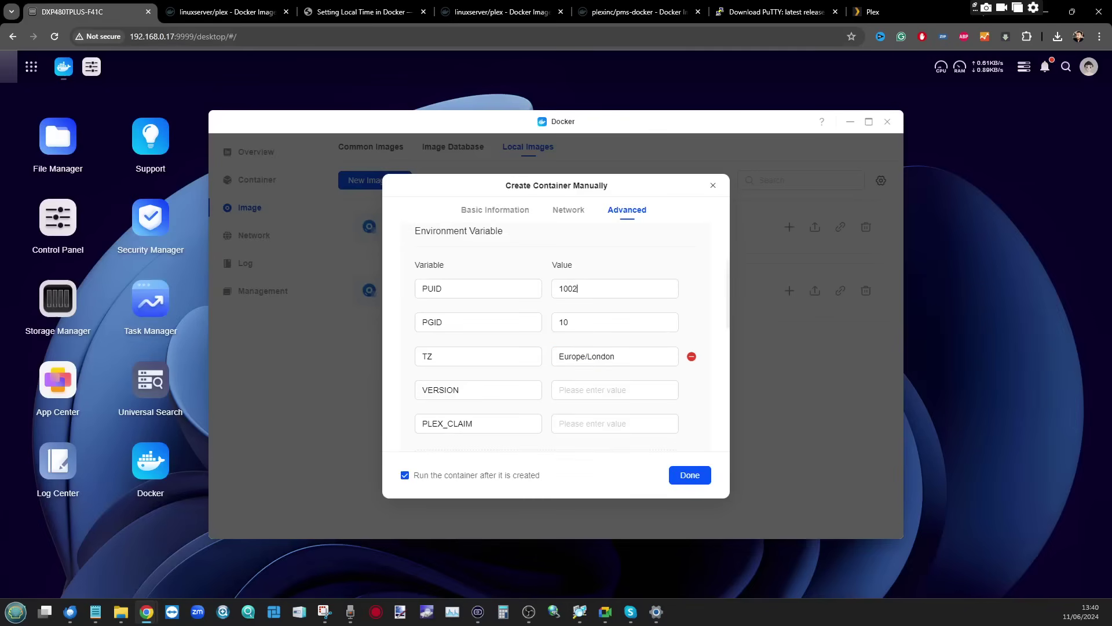
{"action": "left_click", "coordinate": [559, 390]}
{"action": "type", "text": "docker"}
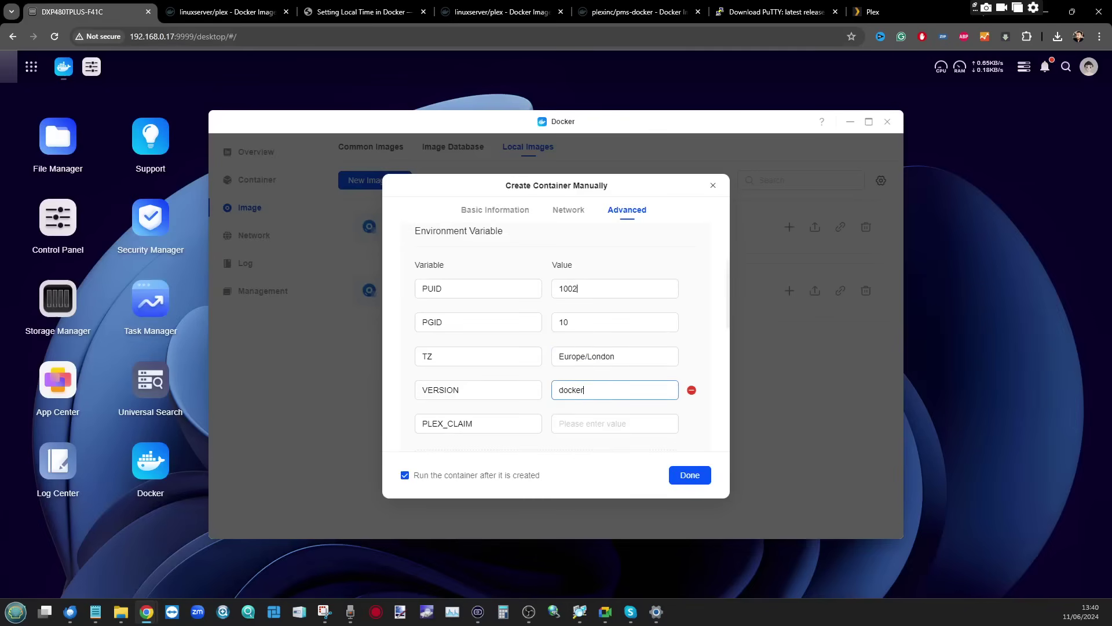
{"action": "key", "text": "Tab"}
{"action": "key", "text": "Tab"}
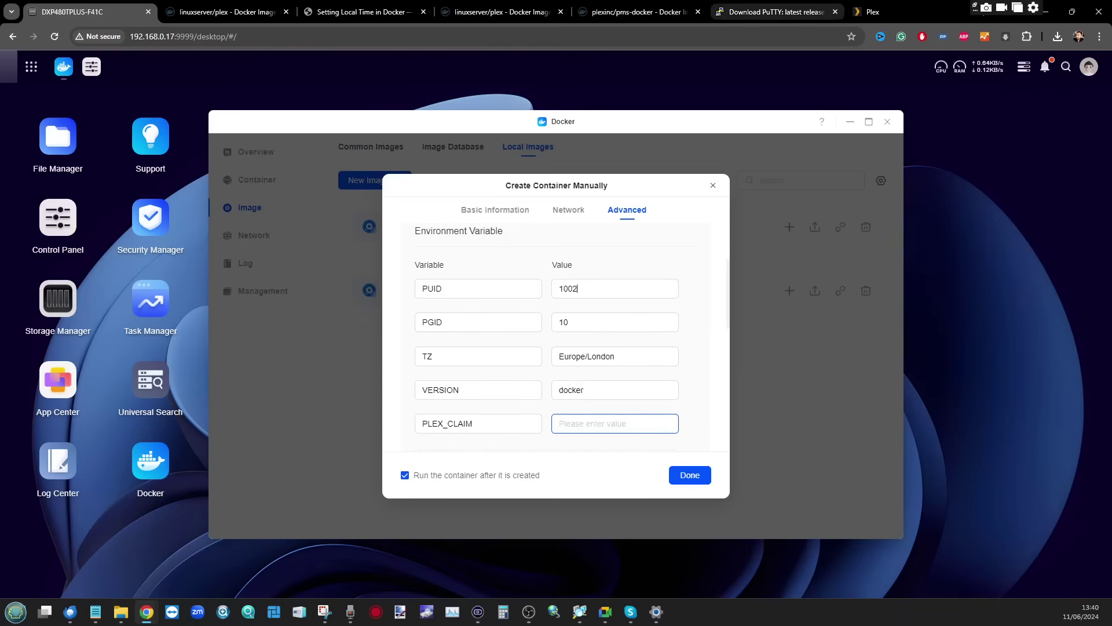
Open plex.tv/claim in a new browser tab
{"action": "left_click", "coordinate": [872, 11]}
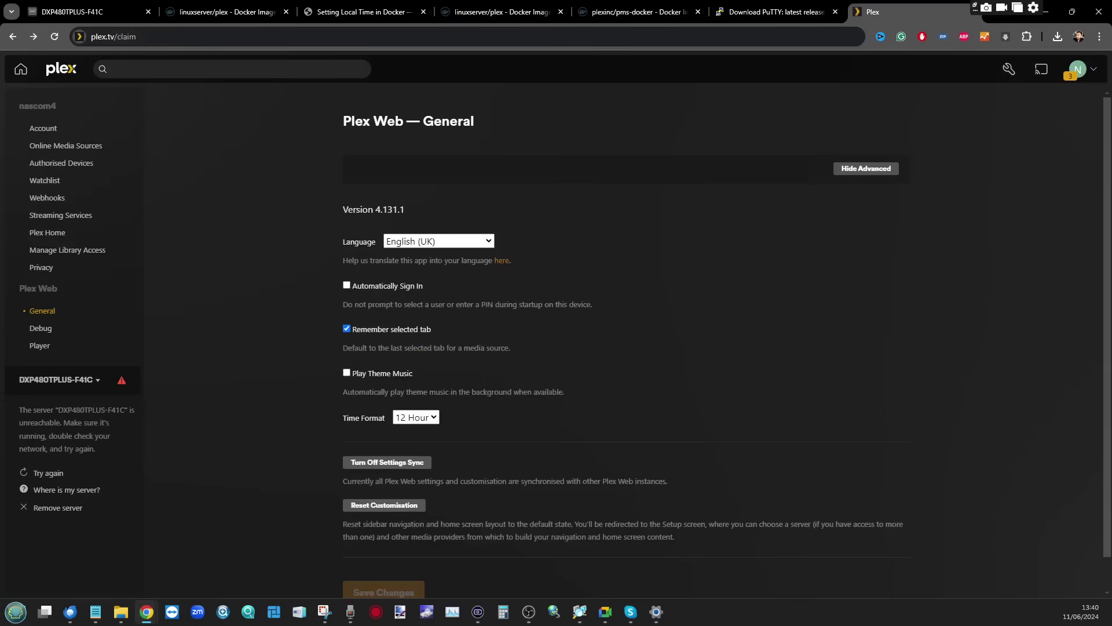
{"action": "key", "text": "ctrl+t"}
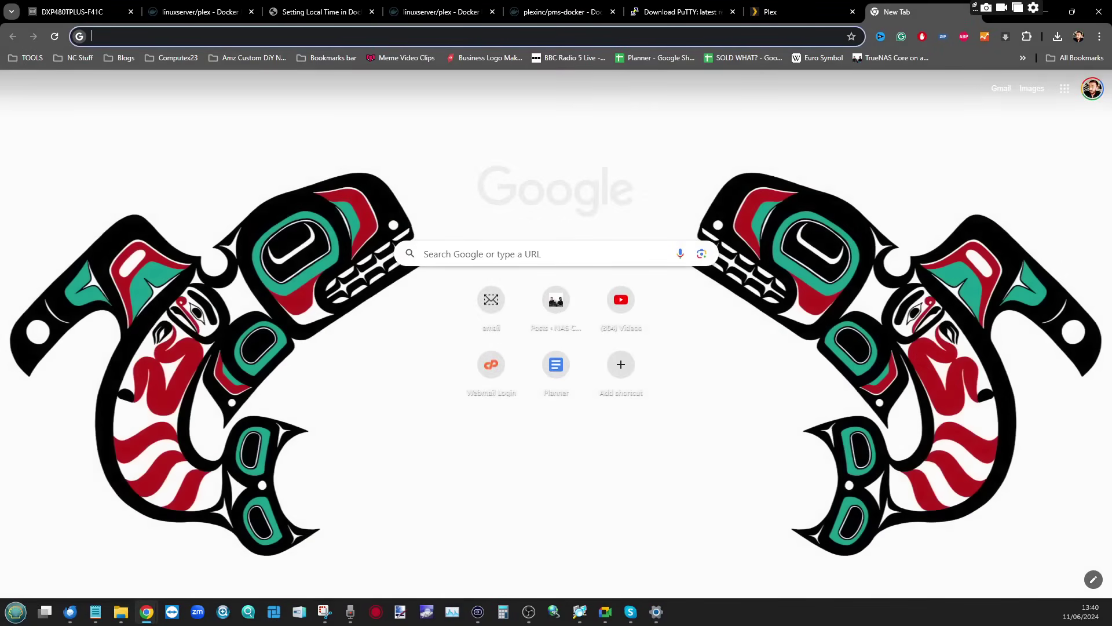
{"action": "type", "text": "plex.t"}
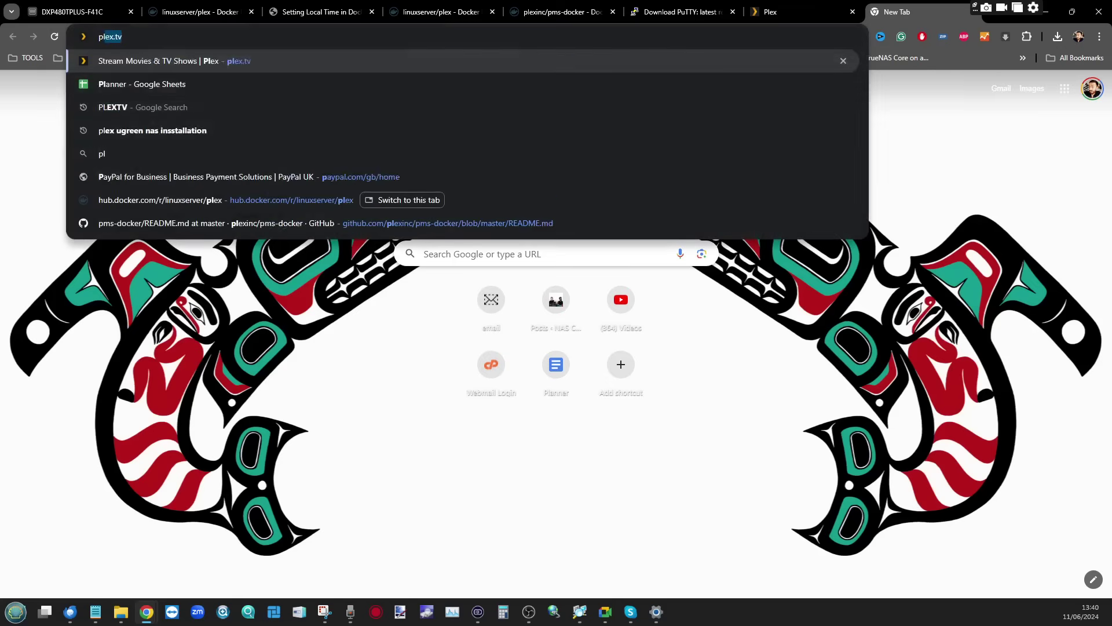
{"action": "type", "text": "v/claim"}
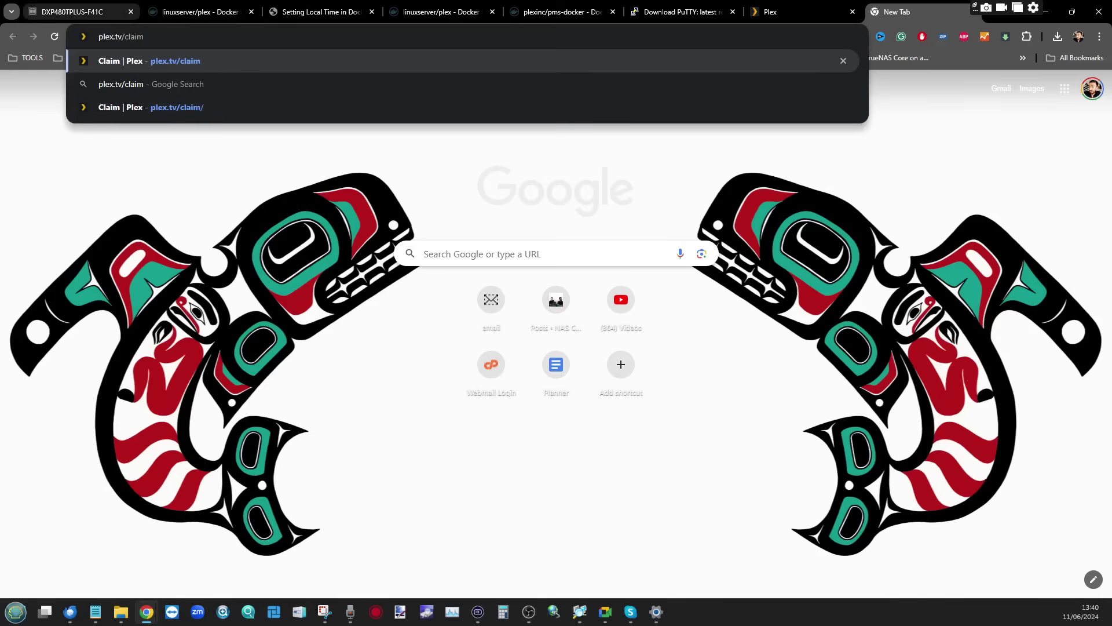
Return to the container setup, check its permission settings, Privileged Mode options and basic information, and create the linuxserver_plex container
{"action": "mouse_move", "coordinate": [76, 11]}
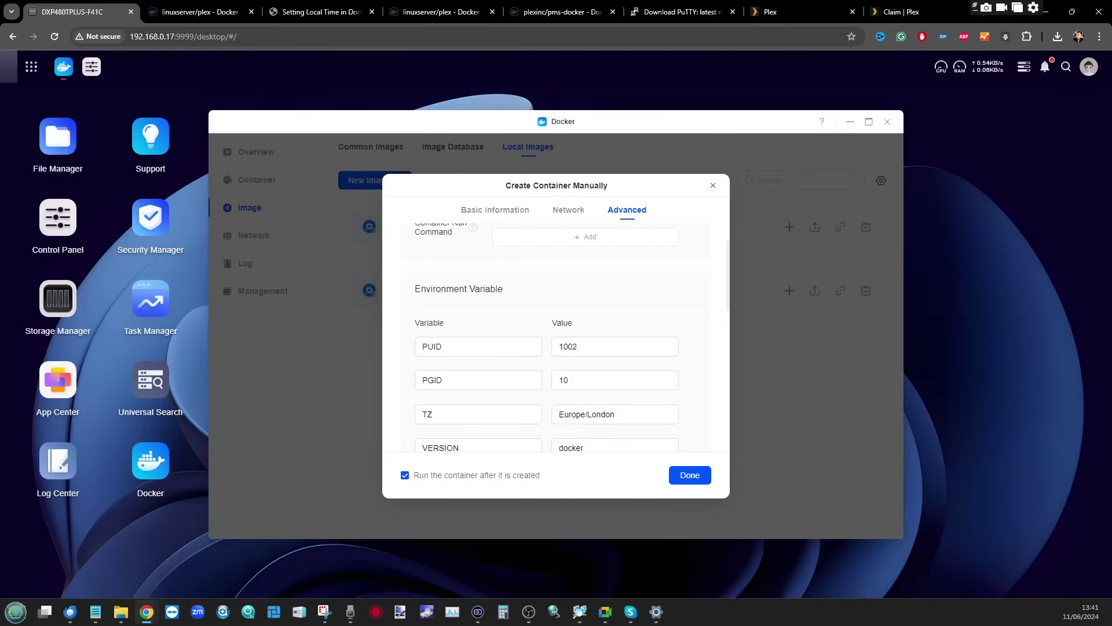
{"action": "left_click", "coordinate": [614, 380]}
{"action": "scroll", "coordinate": [556, 336], "scroll_direction": "down", "scroll_amount": 5}
{"action": "scroll", "coordinate": [557, 342], "scroll_direction": "up", "scroll_amount": 1}
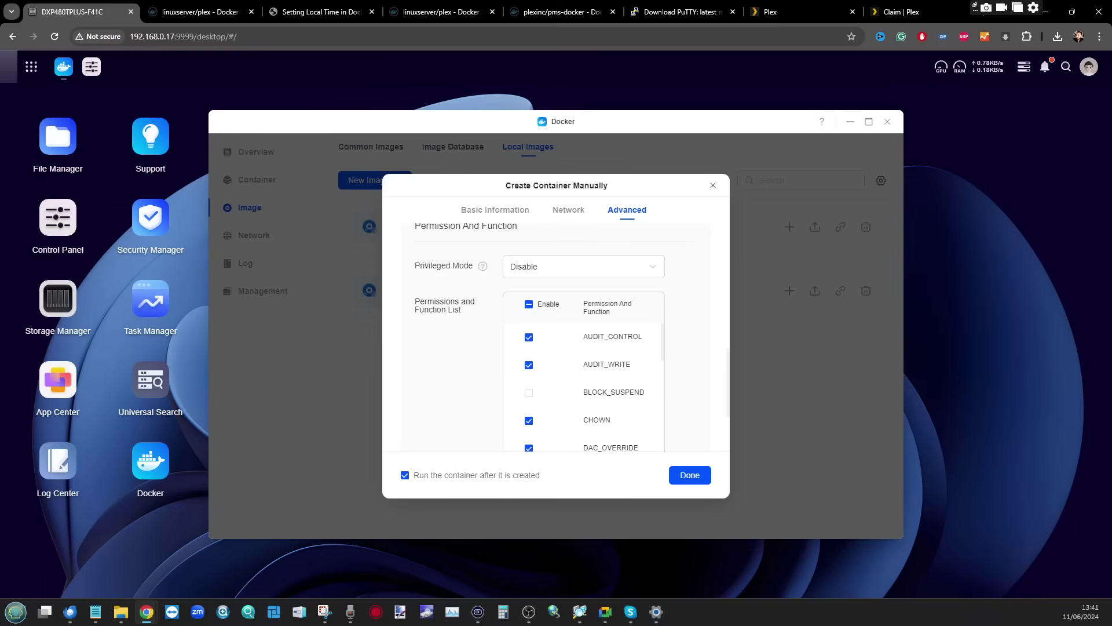
{"action": "scroll", "coordinate": [583, 388], "scroll_direction": "down", "scroll_amount": 1}
{"action": "left_click", "coordinate": [582, 265]}
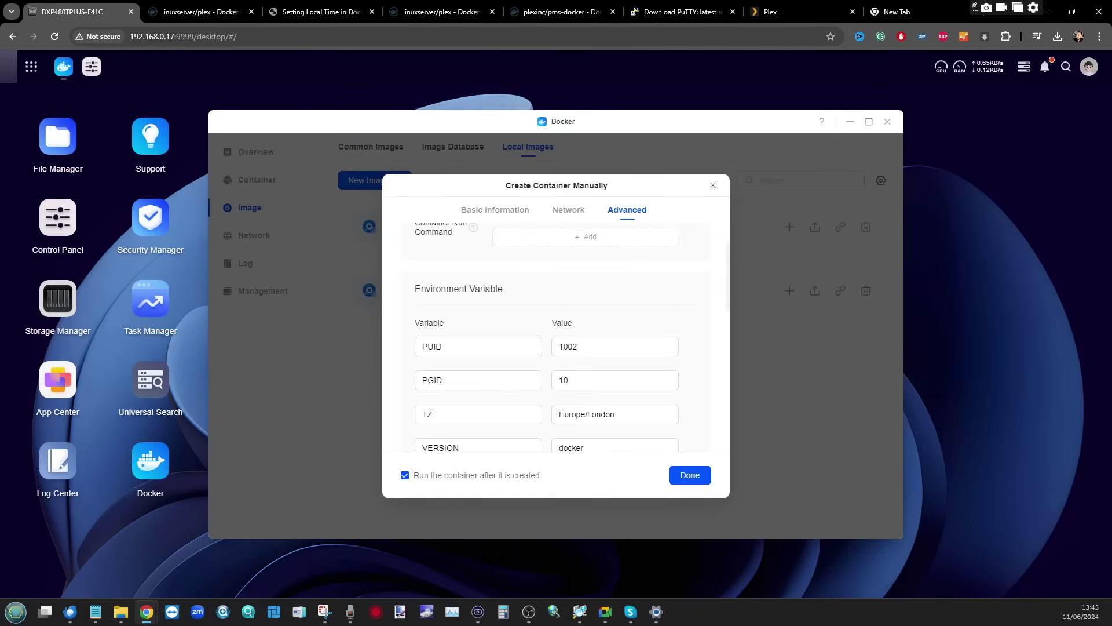
{"action": "left_click", "coordinate": [495, 209]}
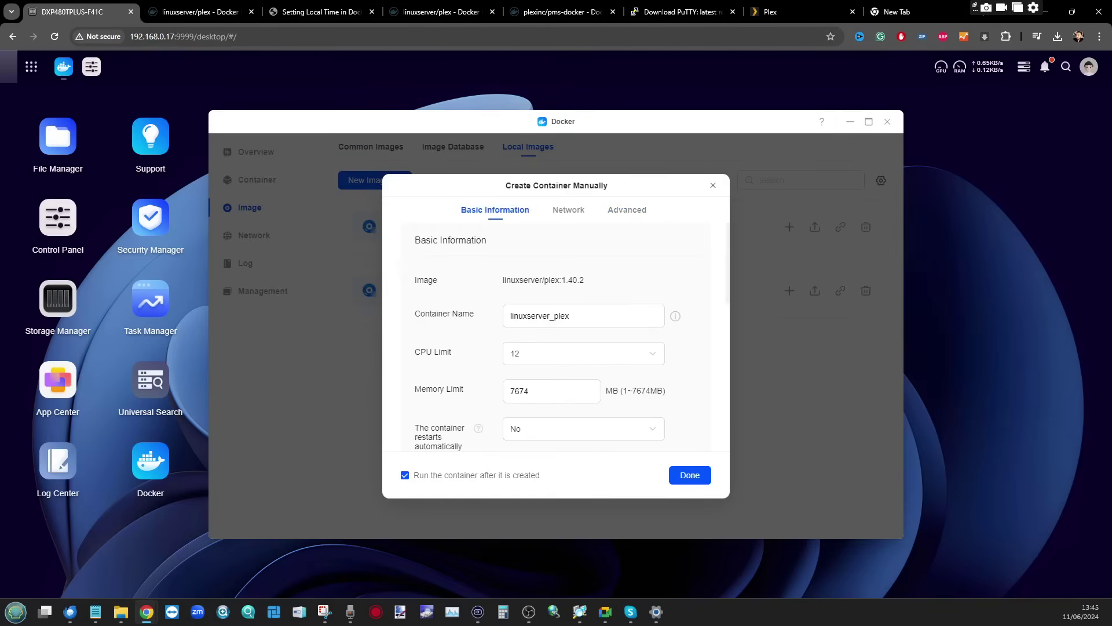
{"action": "left_click", "coordinate": [689, 474]}
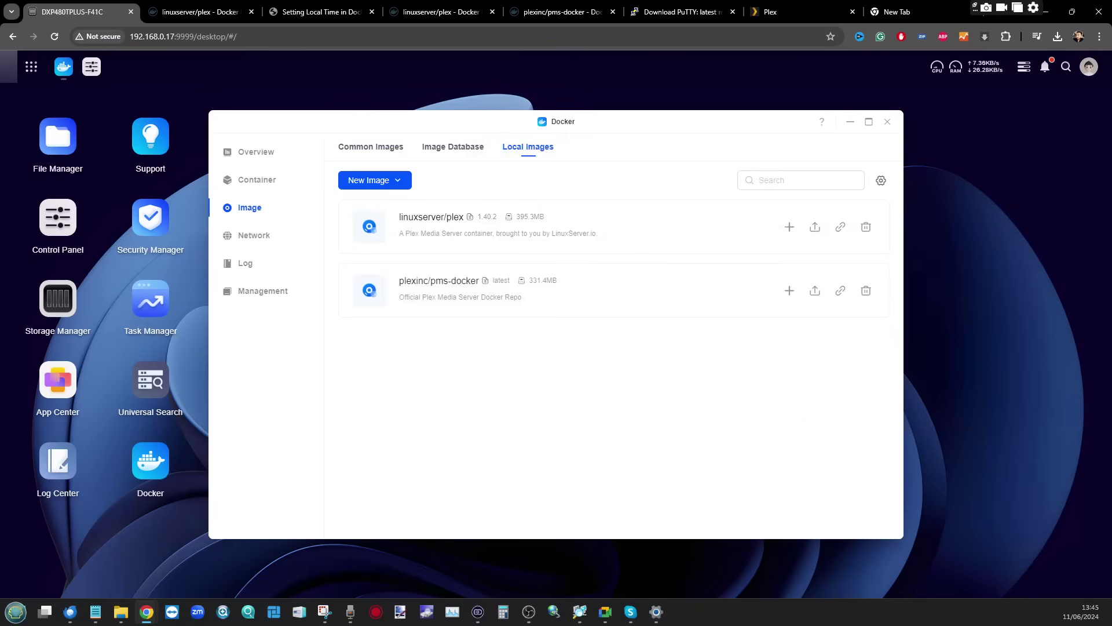
Check the Docker overview and container list, and examine the linuxserver_plex container's details and storage paths
{"action": "left_click", "coordinate": [256, 151]}
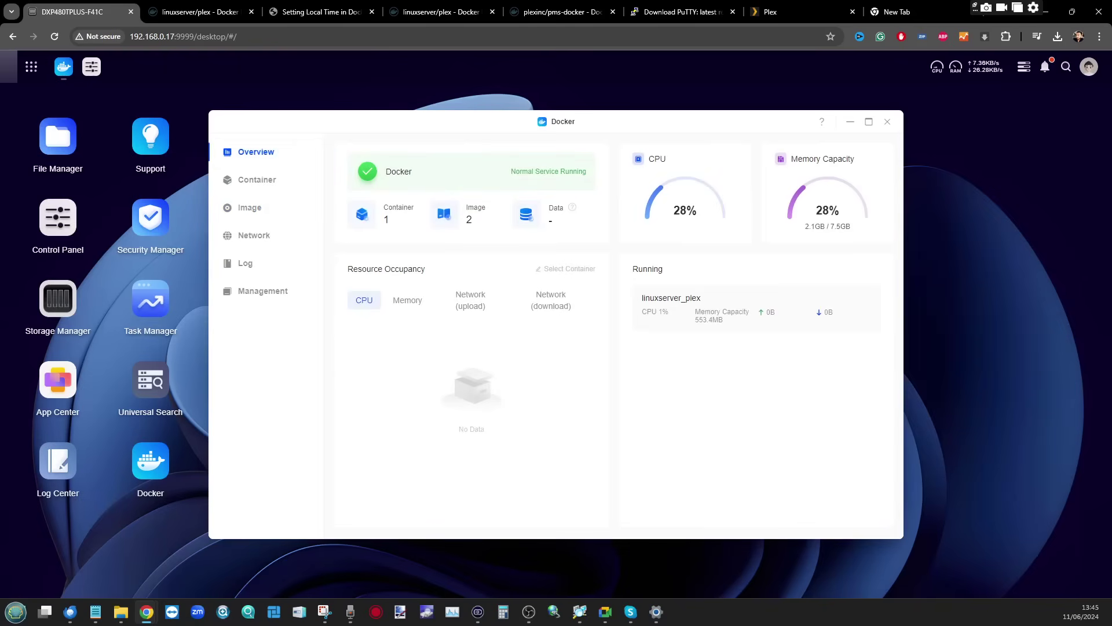
{"action": "left_click", "coordinate": [256, 180]}
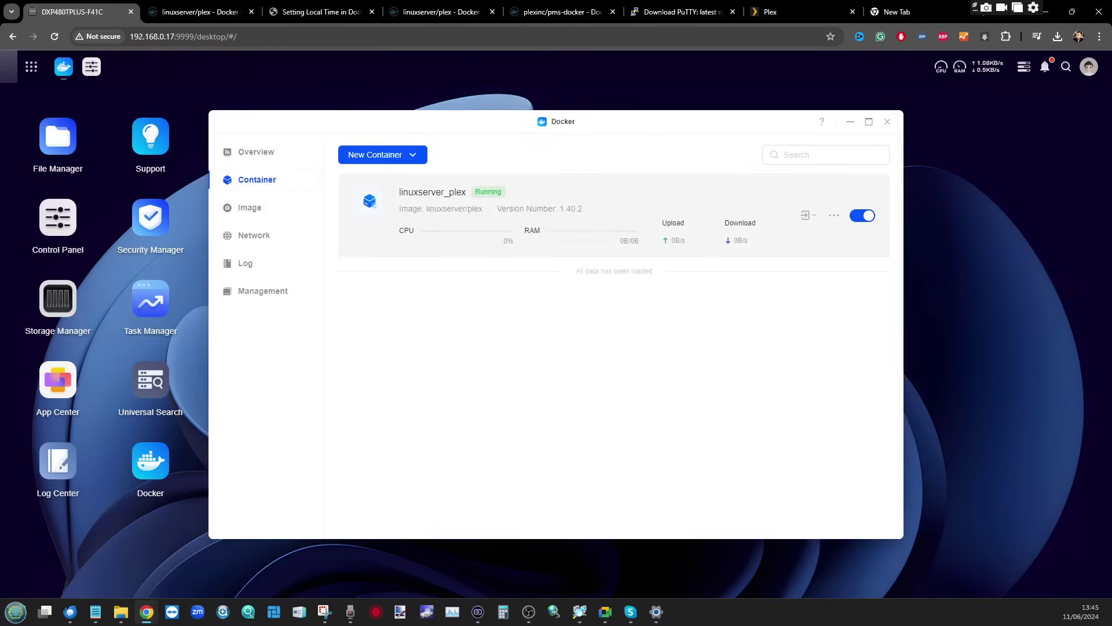
{"action": "left_click", "coordinate": [432, 192]}
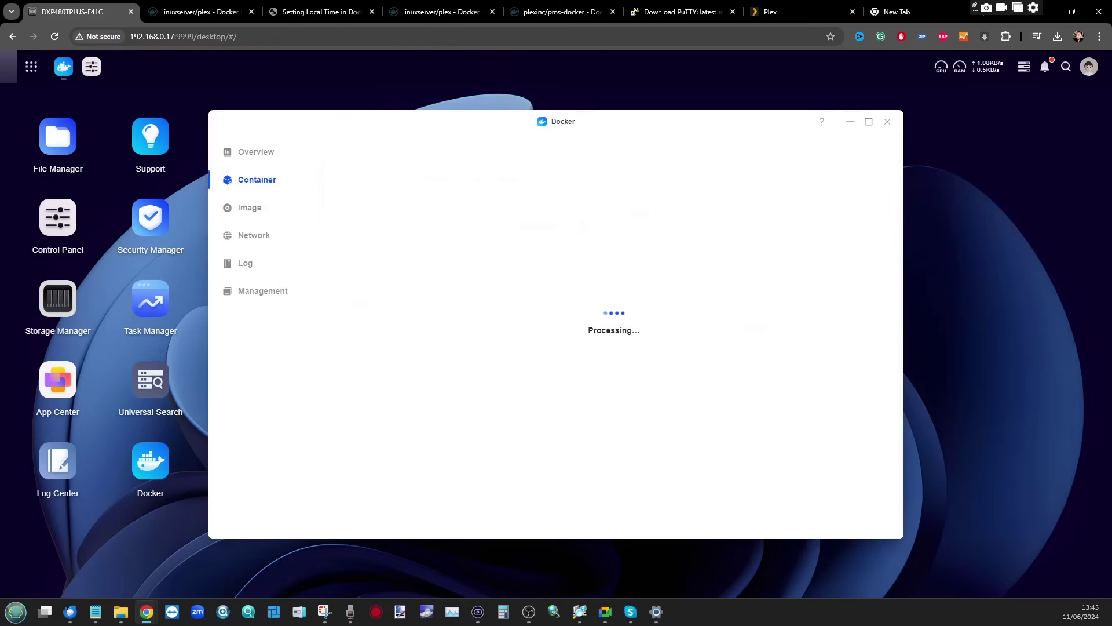
{"action": "scroll", "coordinate": [614, 359], "scroll_direction": "down", "scroll_amount": 3}
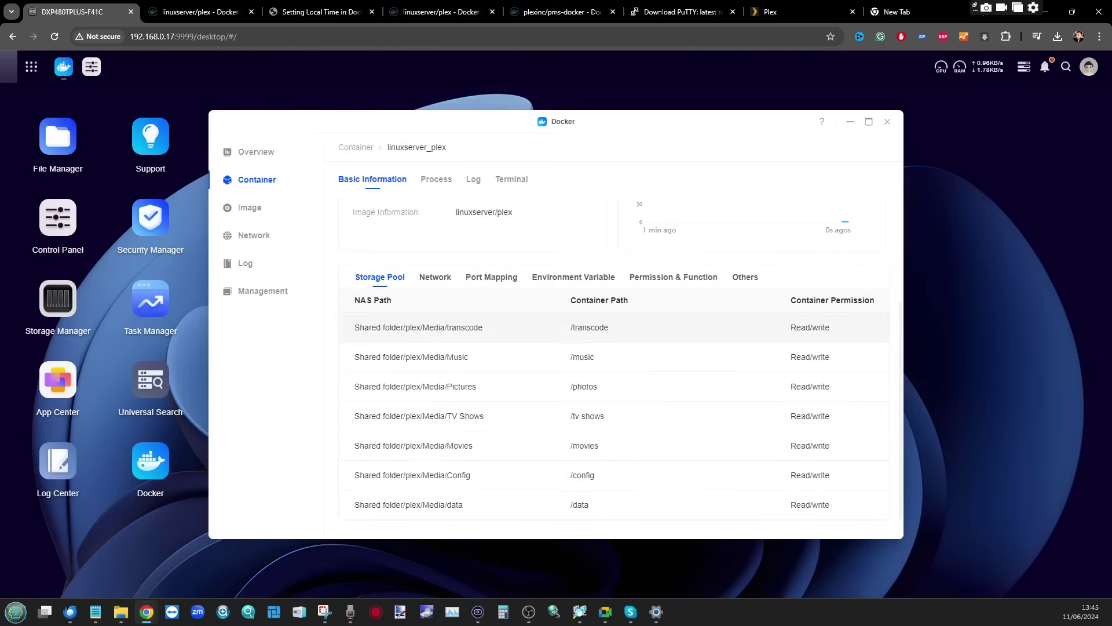
{"action": "scroll", "coordinate": [614, 360], "scroll_direction": "up", "scroll_amount": 3}
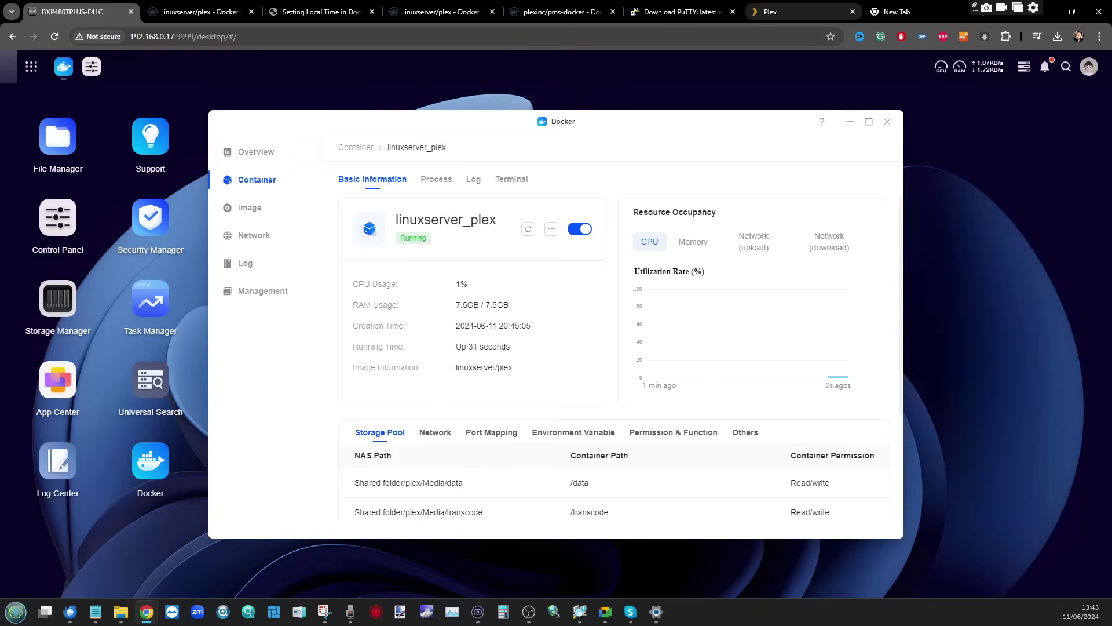
Highlight the app.plex.tv/desktop address in the blank browser tab and return to the container details
{"action": "left_click", "coordinate": [904, 11]}
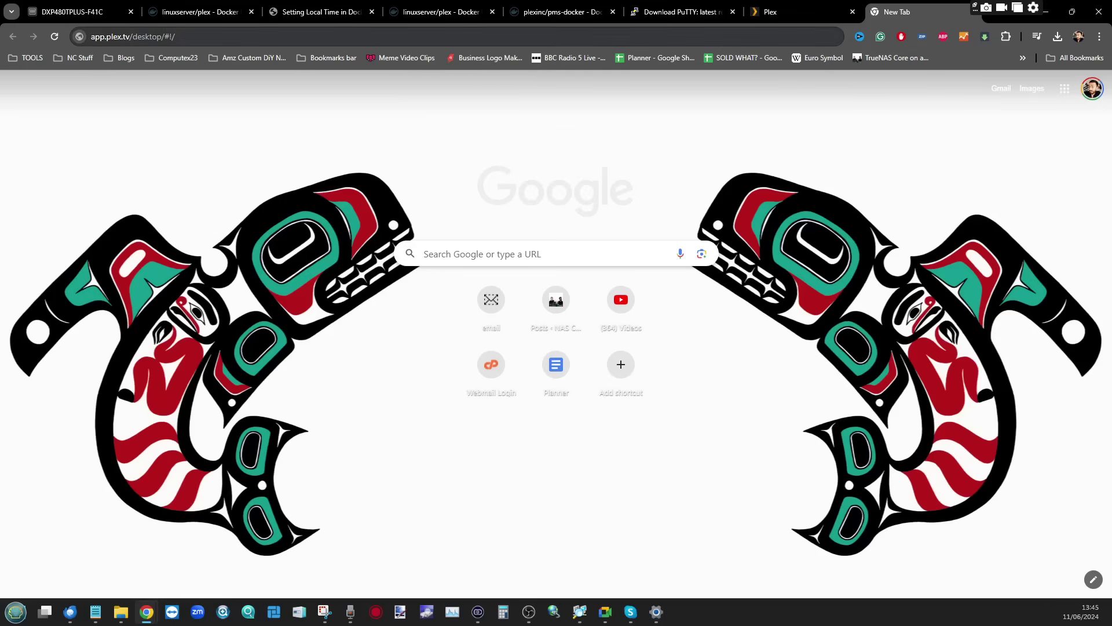
{"action": "left_click_drag", "start_coordinate": [99, 36], "coordinate": [150, 36]}
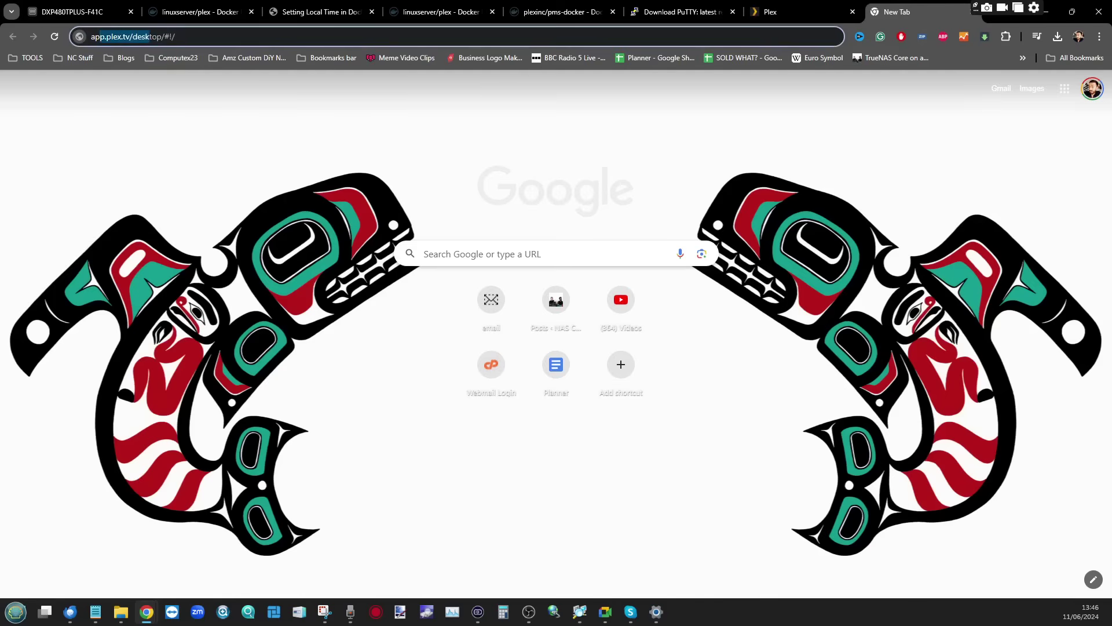
{"action": "left_click", "coordinate": [75, 11]}
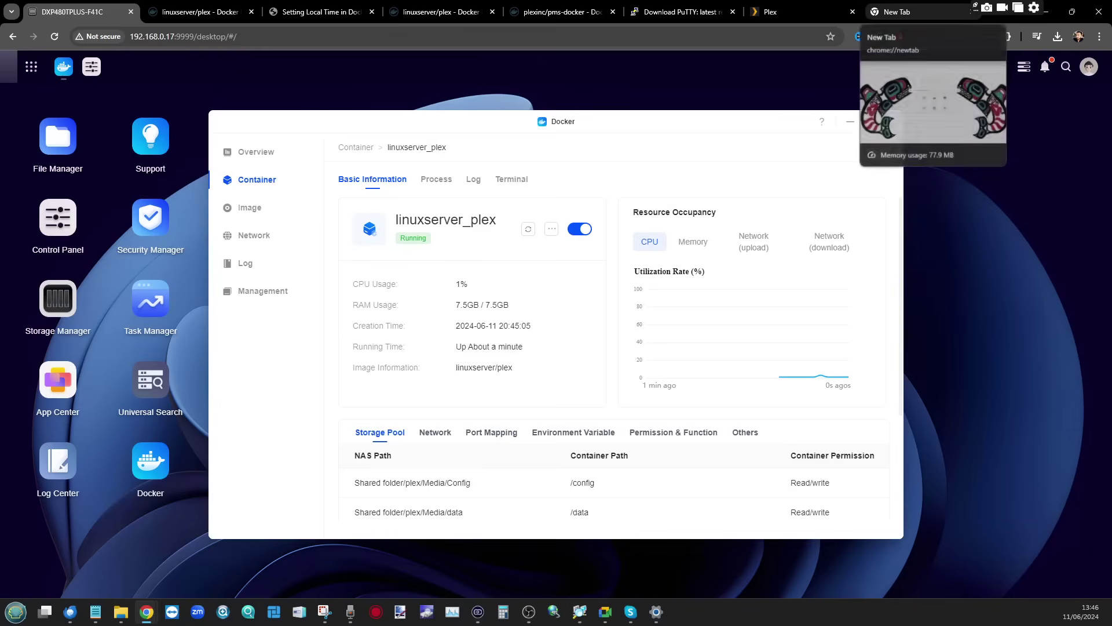
{"action": "key", "text": "ctrl+t"}
{"action": "type", "text": "http://192.168.0.17:32400/manage"}
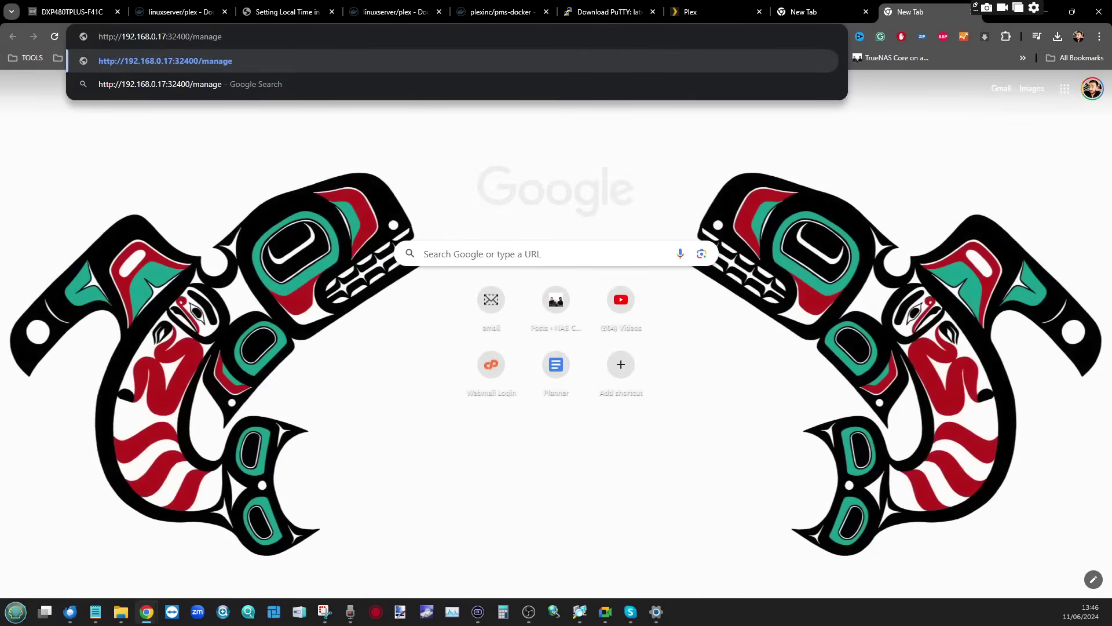
{"action": "left_click_drag", "start_coordinate": [119, 37], "coordinate": [173, 37]}
{"action": "left_click", "coordinate": [121, 37]}
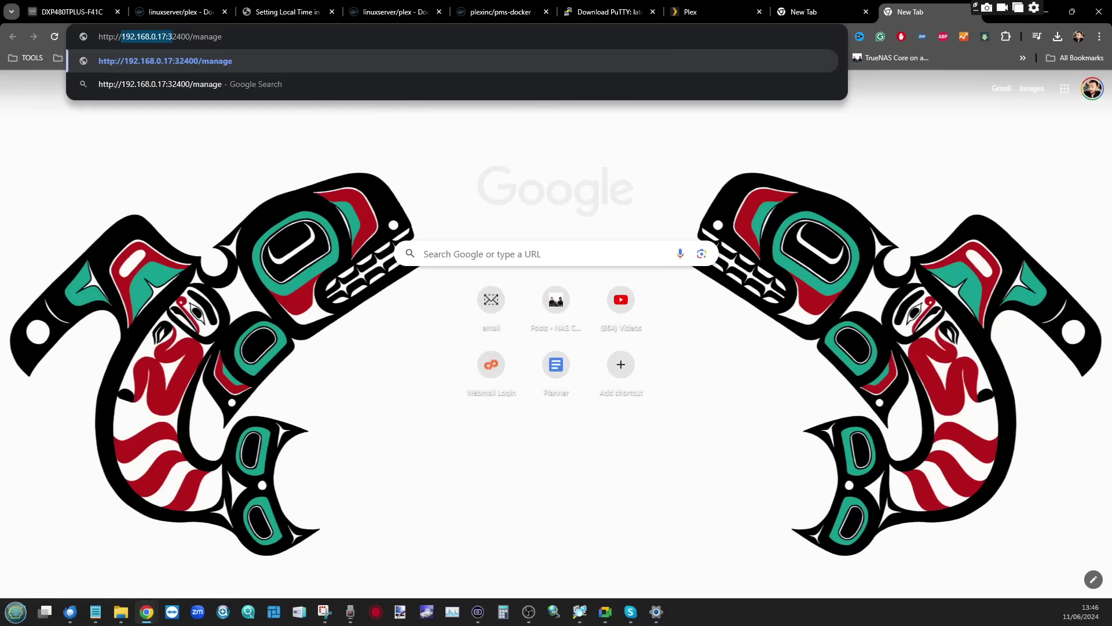
{"action": "left_click", "coordinate": [176, 36]}
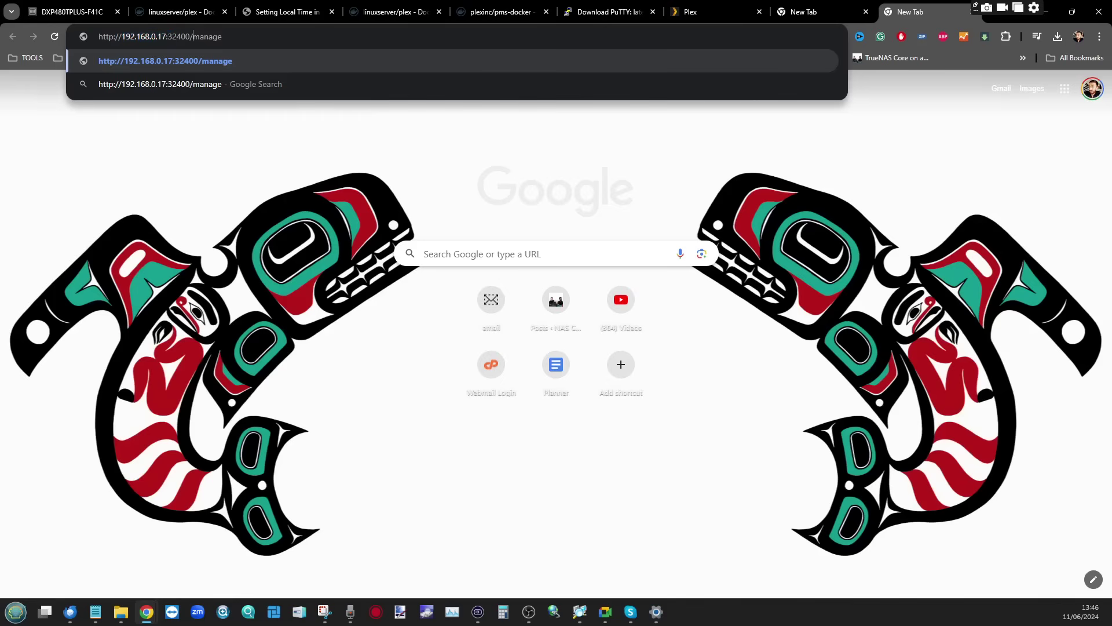
Load app.plex.tv/desktop in the other blank browser tab and accept the How Plex Works introduction
{"action": "left_click", "coordinate": [816, 12]}
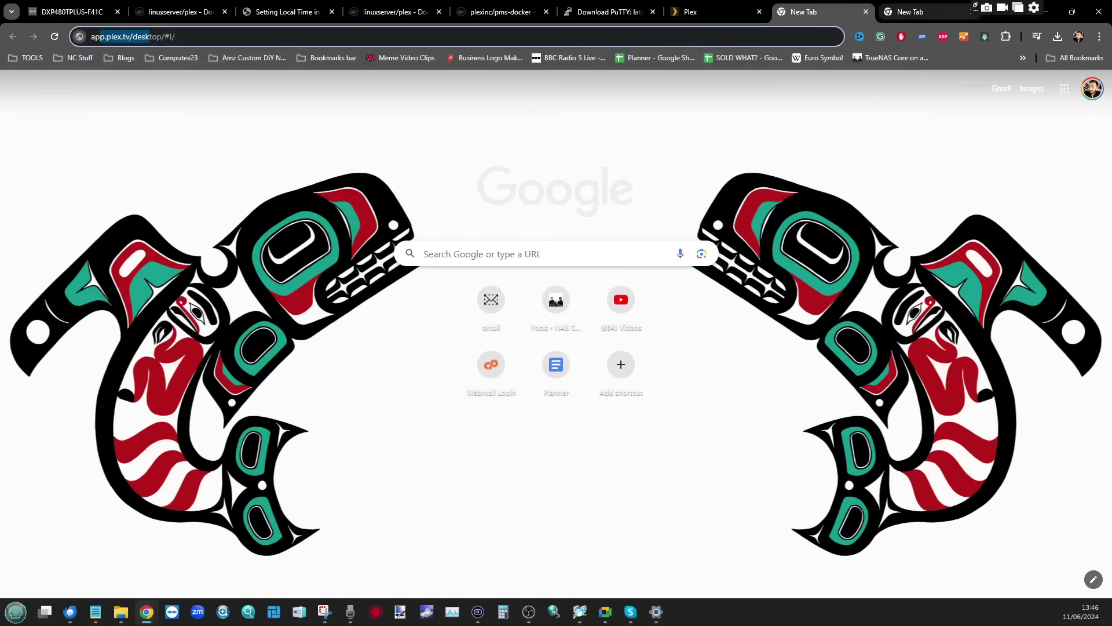
{"action": "left_click", "coordinate": [175, 36]}
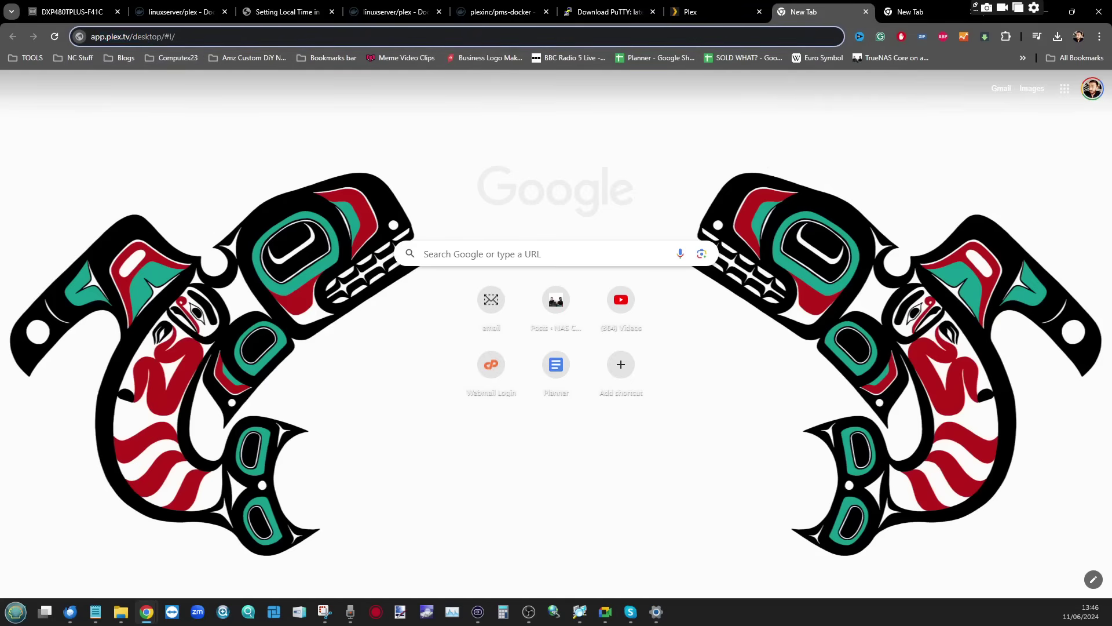
{"action": "key", "text": "Return"}
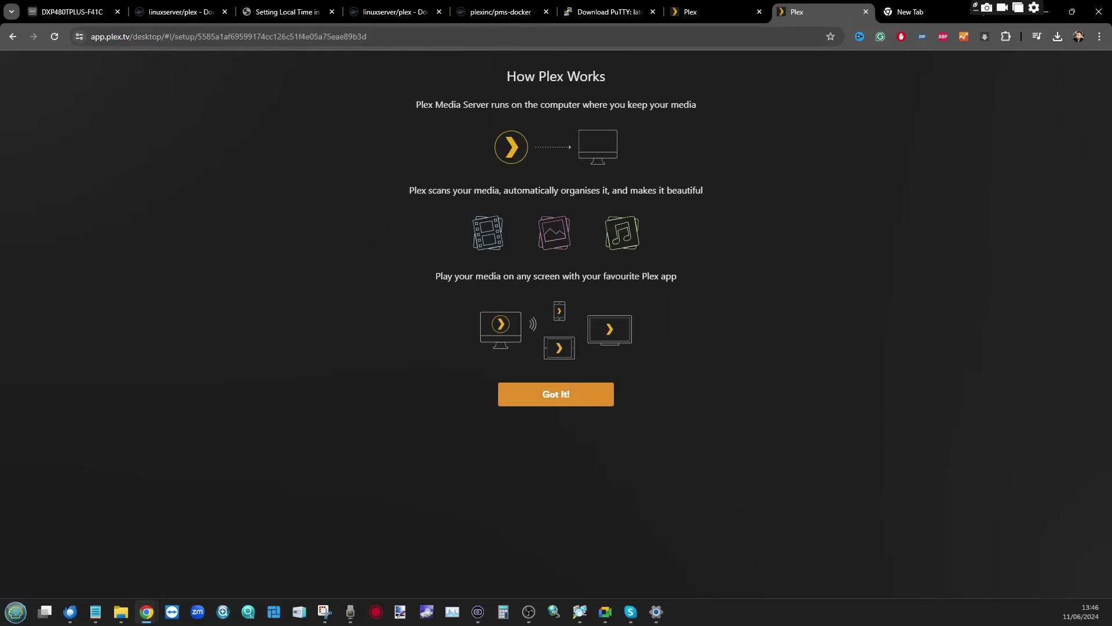
{"action": "left_click", "coordinate": [555, 394]}
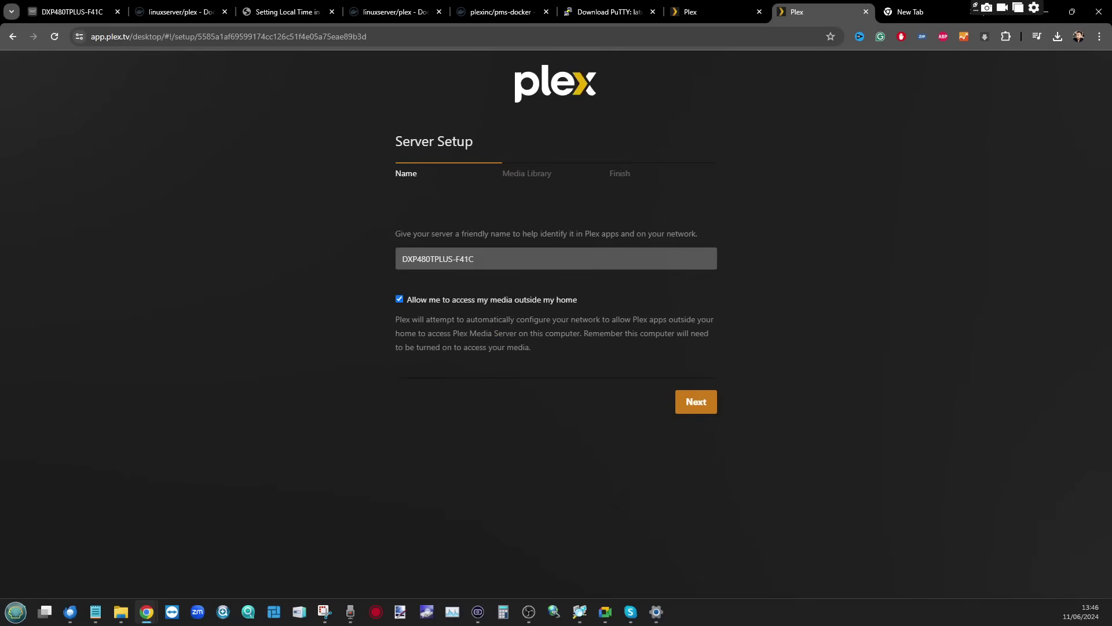
Name the Plex server ugreenflash and continue to the media library stage of the setup
{"action": "left_click_drag", "start_coordinate": [474, 258], "coordinate": [402, 258]}
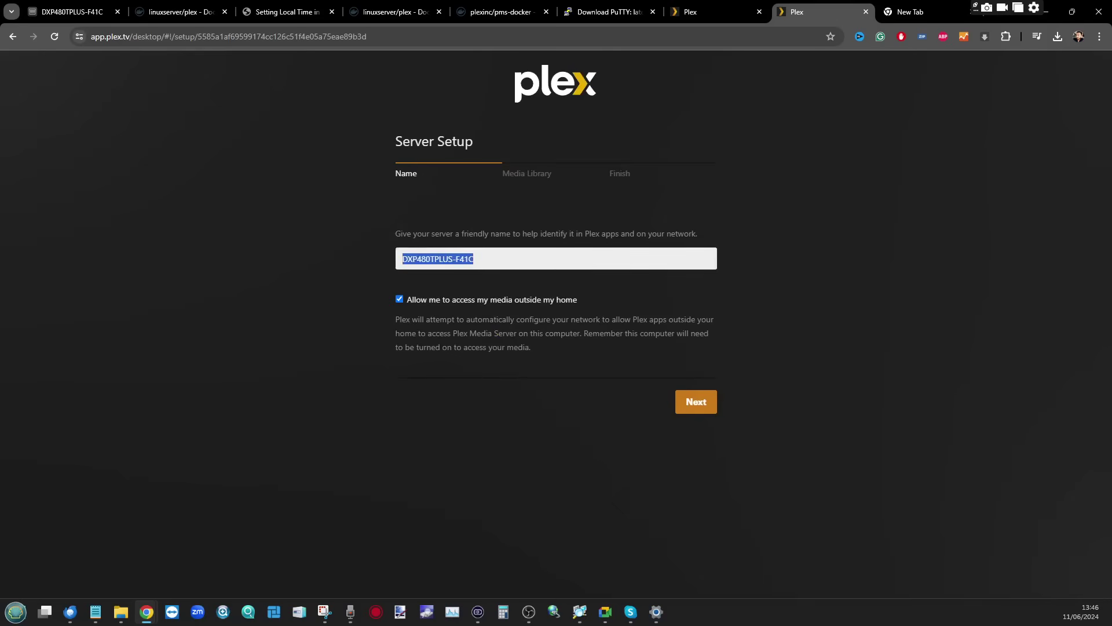
{"action": "type", "text": "u"}
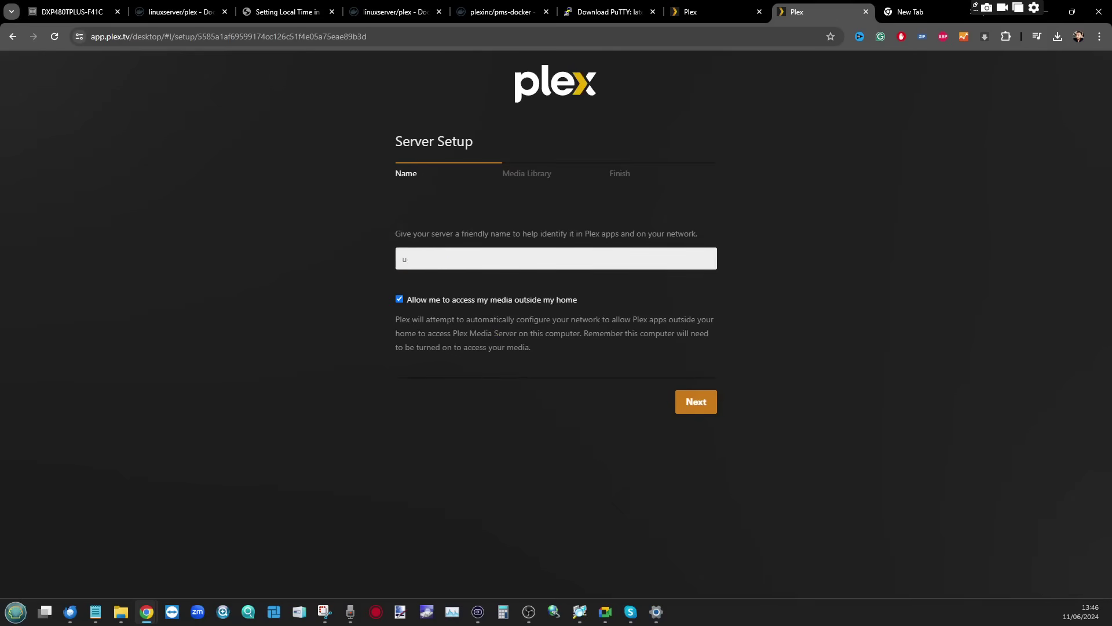
{"action": "type", "text": "greenflash"}
{"action": "left_click", "coordinate": [695, 401]}
{"action": "key", "text": "Return"}
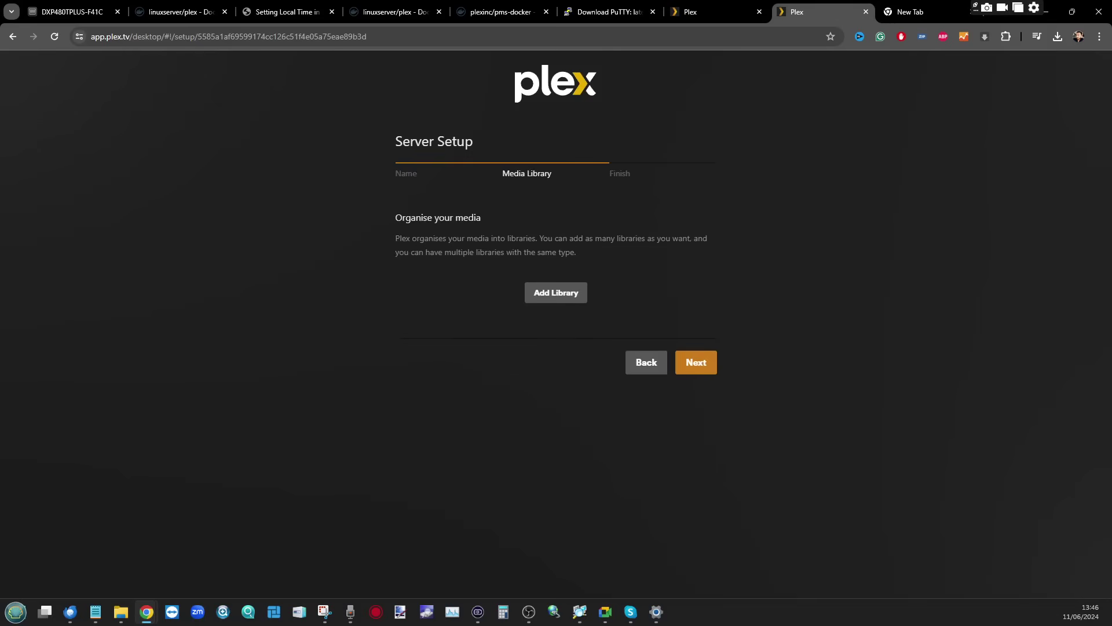
Start a new library of the Films type and add the /movies folder to it
{"action": "left_click", "coordinate": [555, 293]}
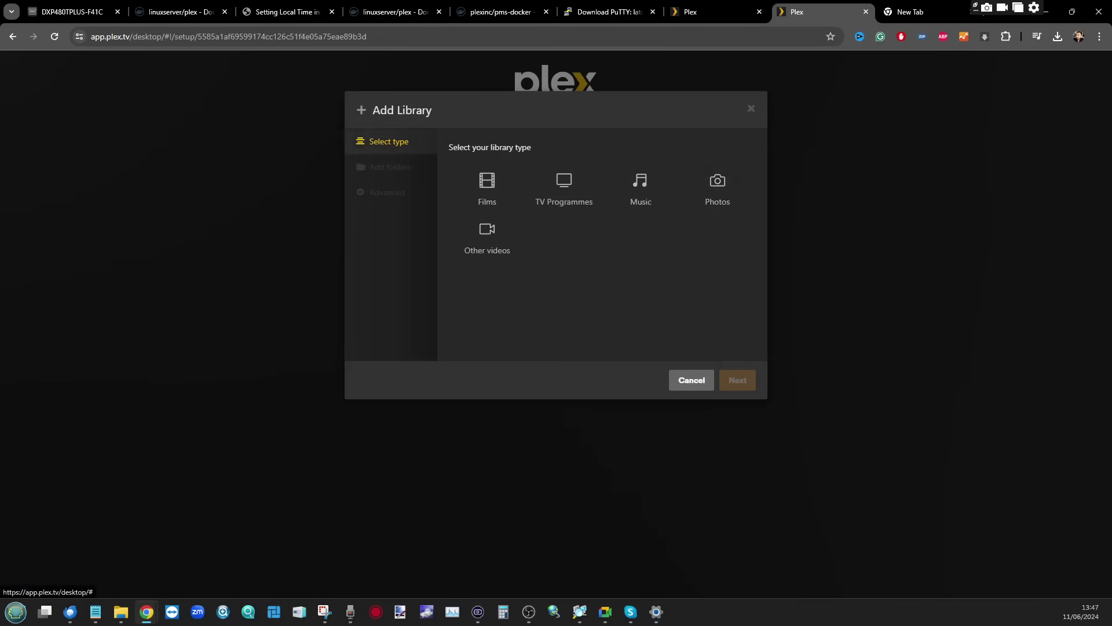
{"action": "left_click", "coordinate": [487, 189]}
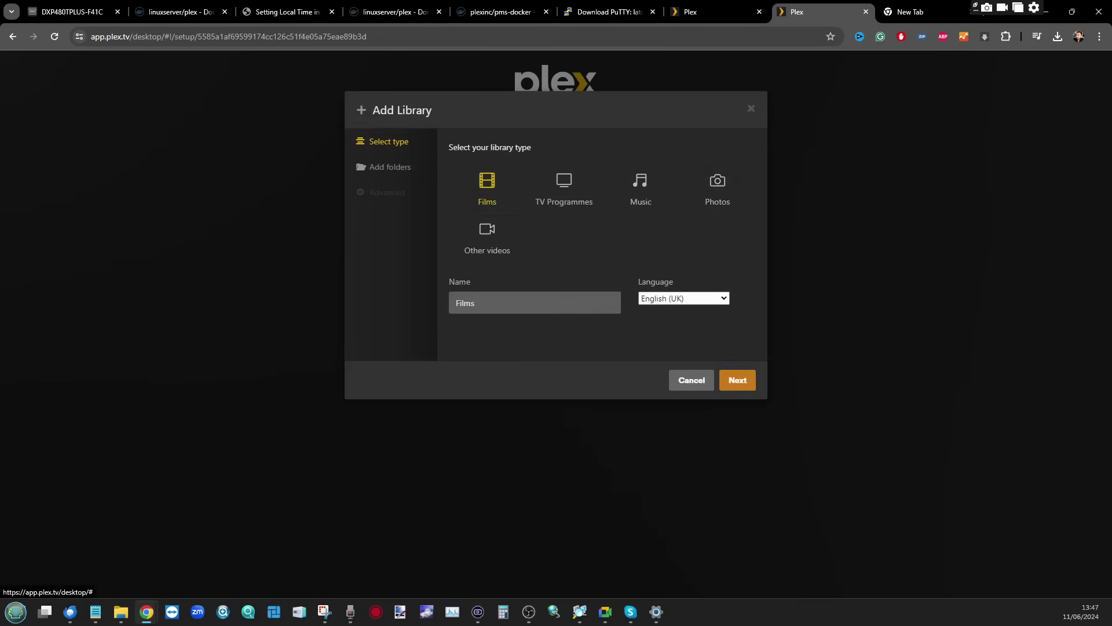
{"action": "left_click", "coordinate": [389, 167]}
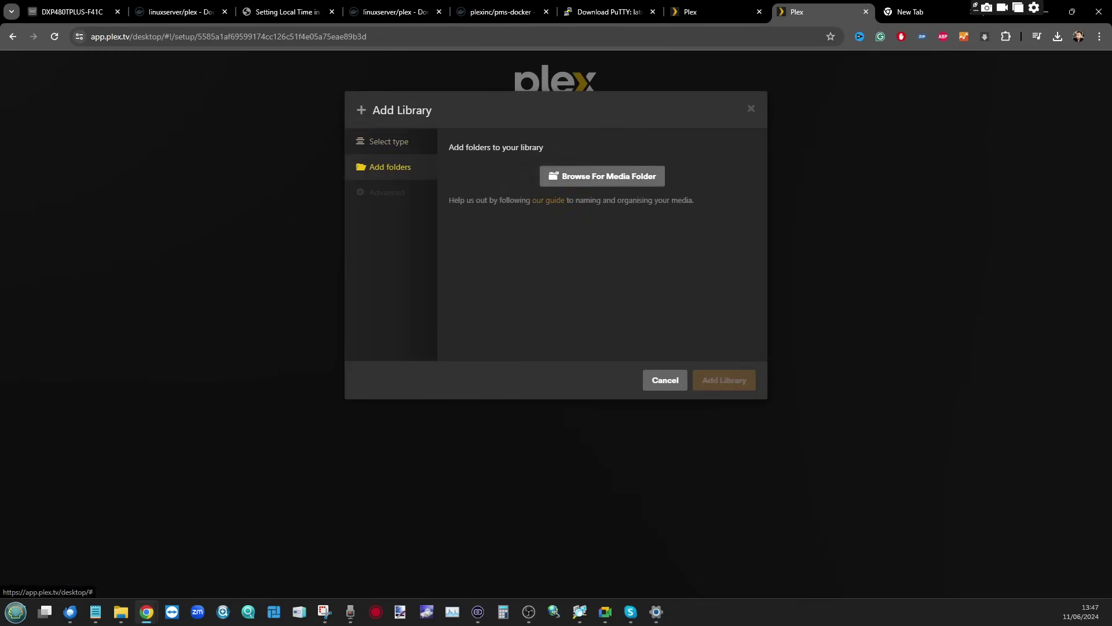
{"action": "left_click", "coordinate": [602, 176]}
{"action": "key", "text": "Up"}
{"action": "key", "text": "Down"}
{"action": "scroll", "coordinate": [458, 223], "scroll_direction": "down", "scroll_amount": 1}
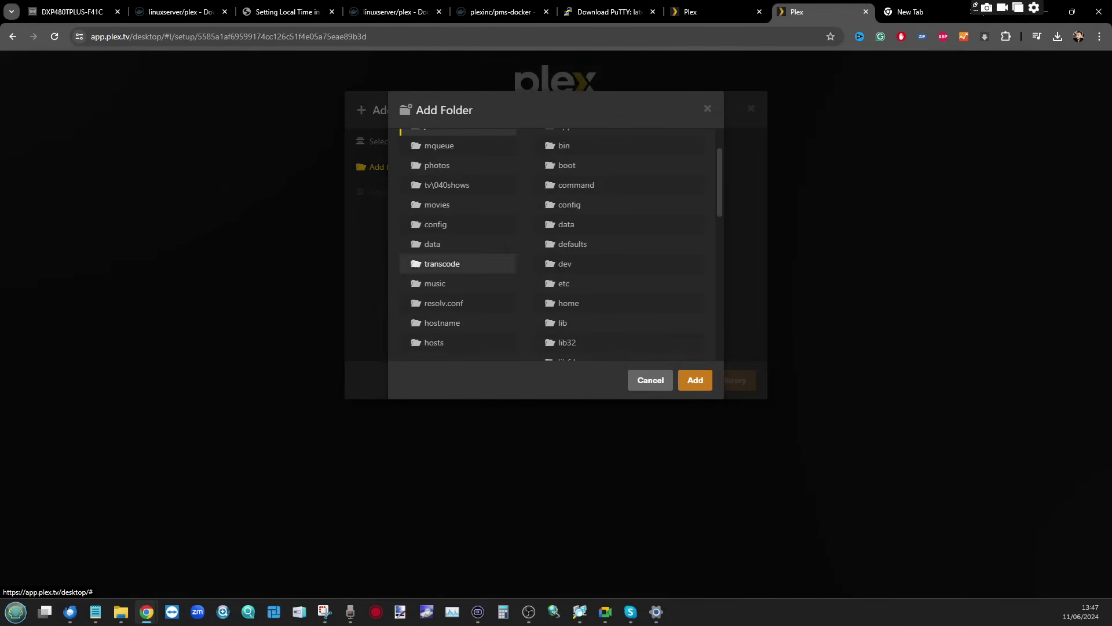
{"action": "left_click", "coordinate": [436, 204]}
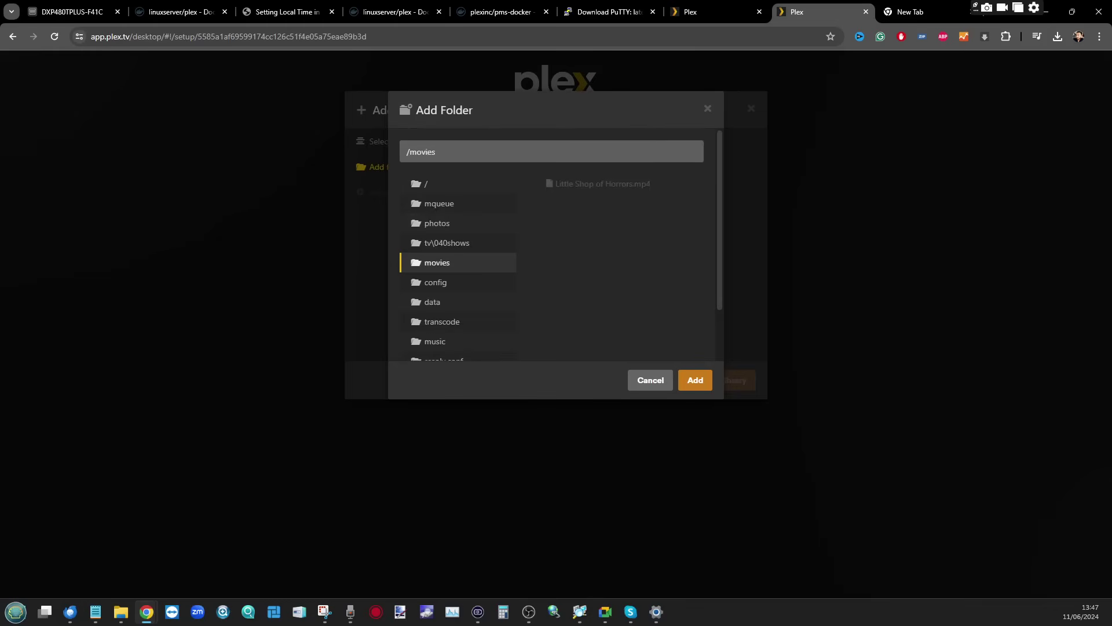
{"action": "left_click", "coordinate": [695, 380]}
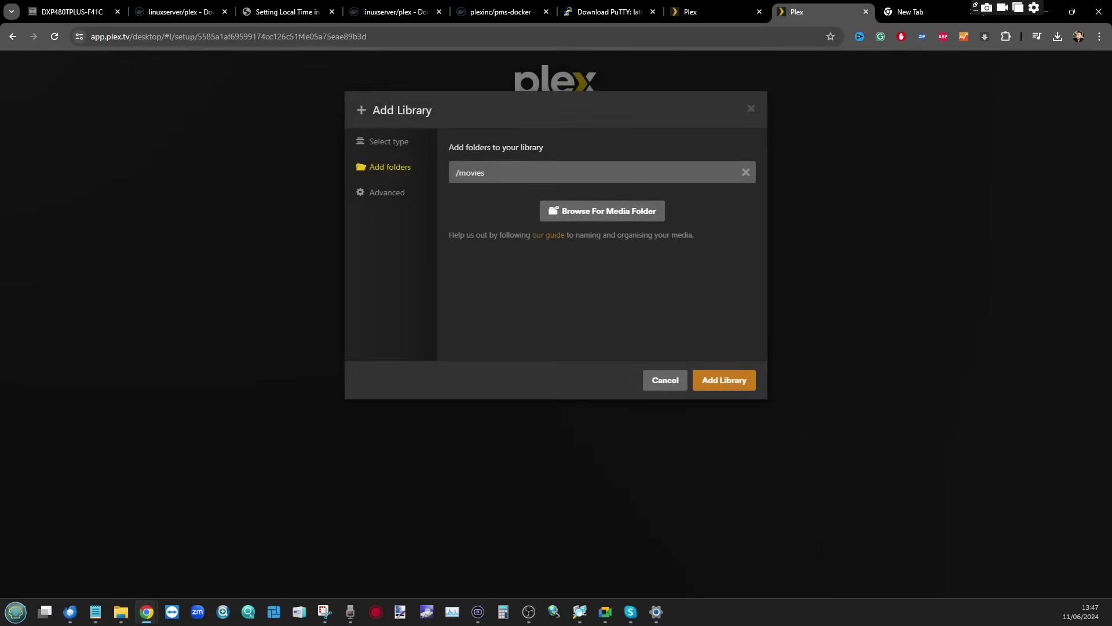
Review the advanced options, keep Plex Movie as both scanner and agent, and add the Films library
{"action": "left_click", "coordinate": [387, 193]}
{"action": "left_click", "coordinate": [529, 147]}
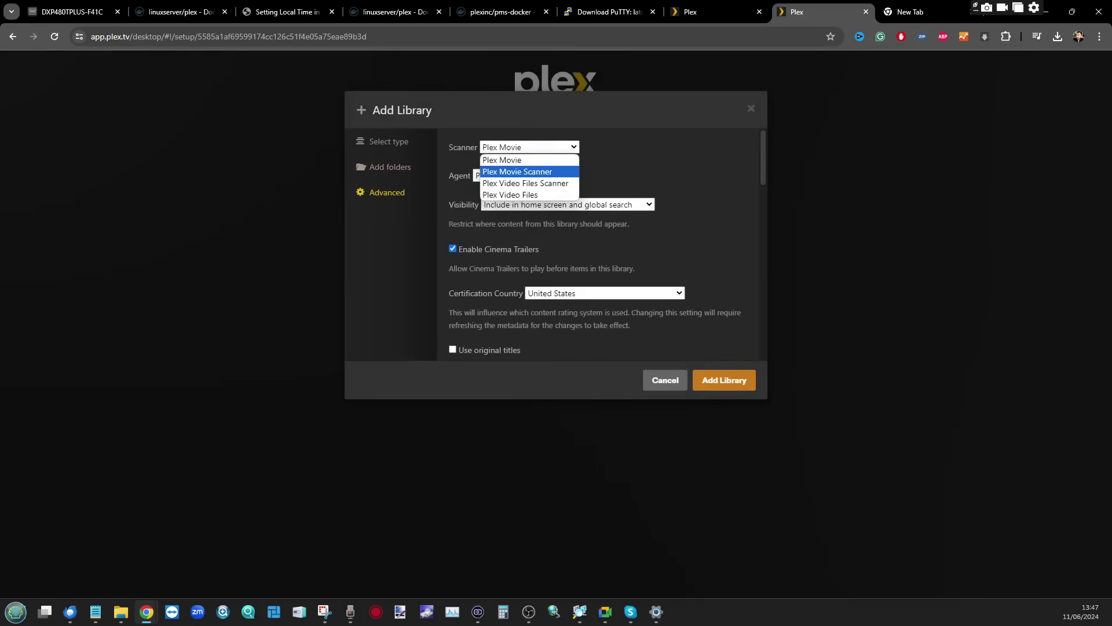
{"action": "left_click", "coordinate": [529, 160]}
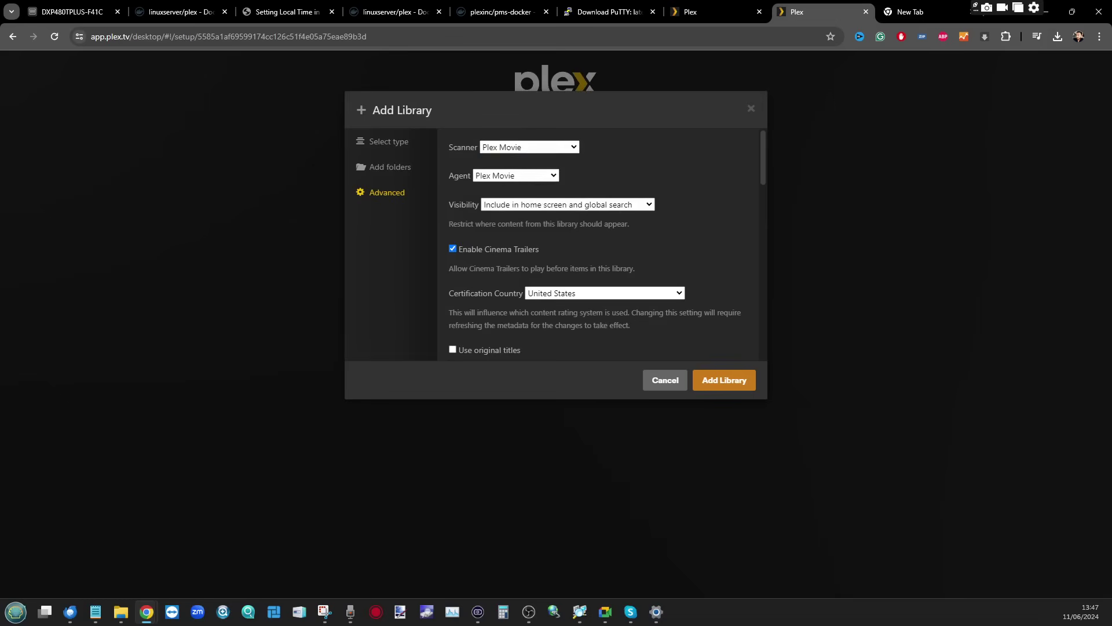
{"action": "left_click", "coordinate": [515, 175]}
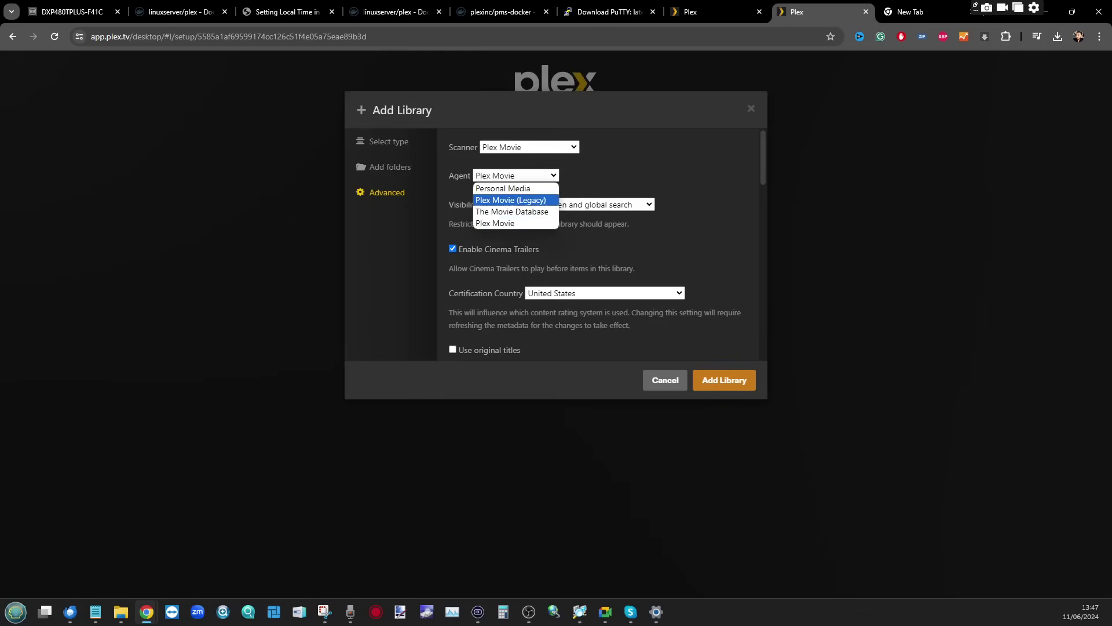
{"action": "key", "text": "Escape"}
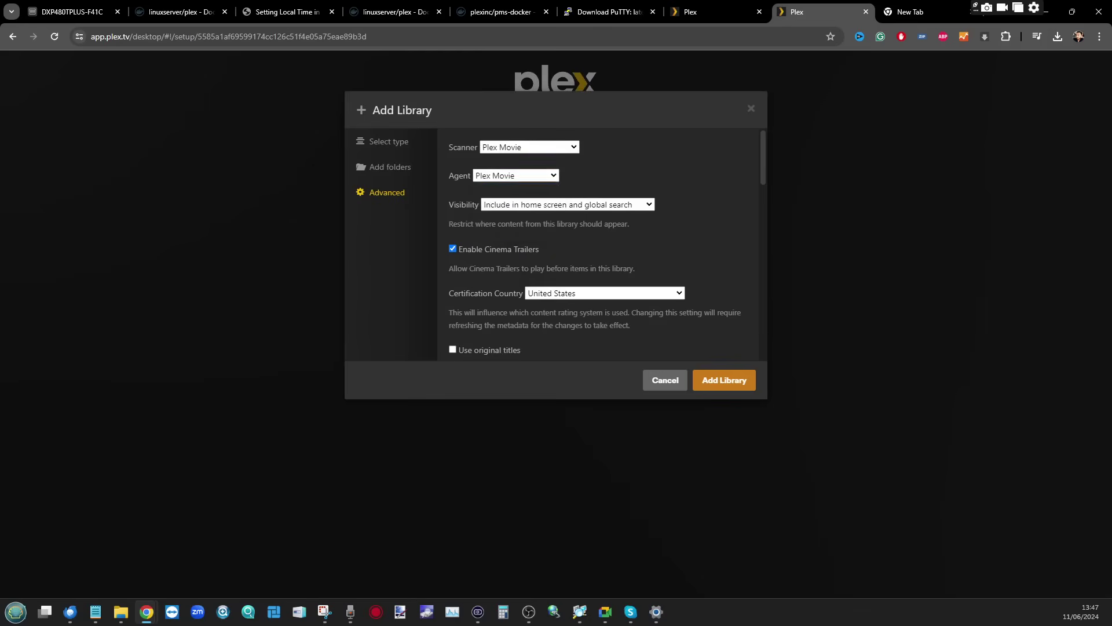
{"action": "scroll", "coordinate": [596, 243], "scroll_direction": "down", "scroll_amount": 8}
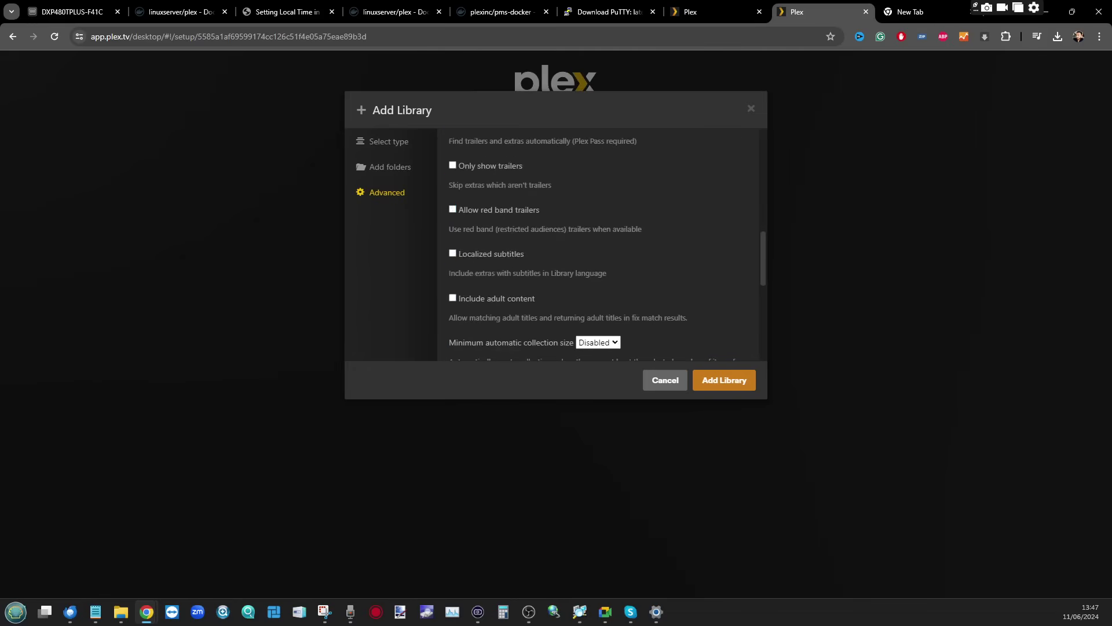
{"action": "left_click", "coordinate": [723, 379]}
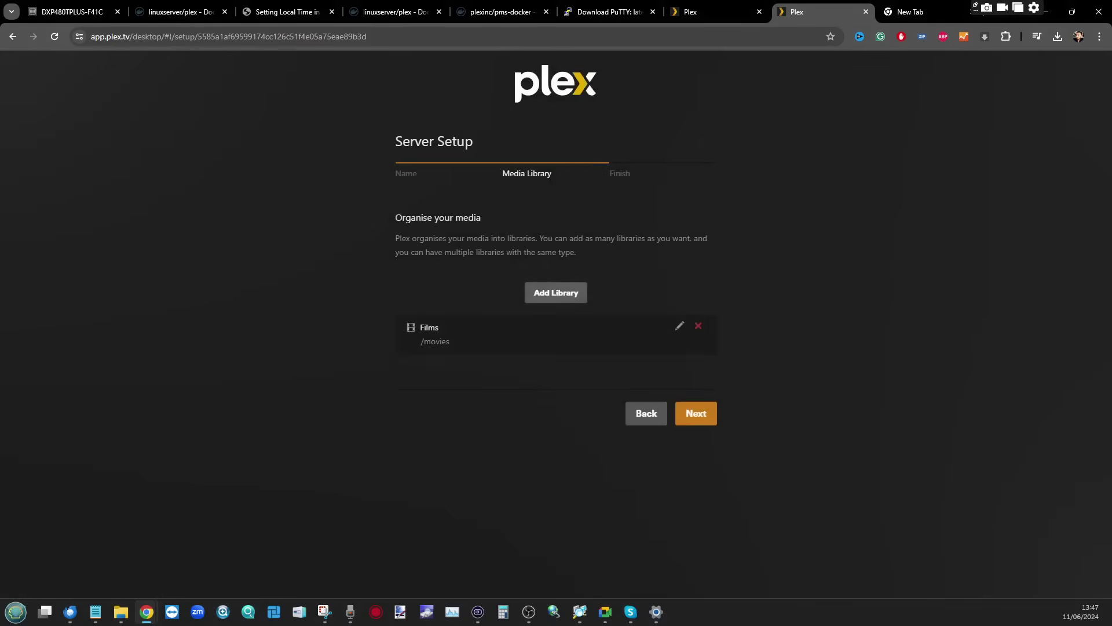
Start a library of the TV Programmes type, and complete the server setup once all media libraries are listed
{"action": "left_click", "coordinate": [555, 293]}
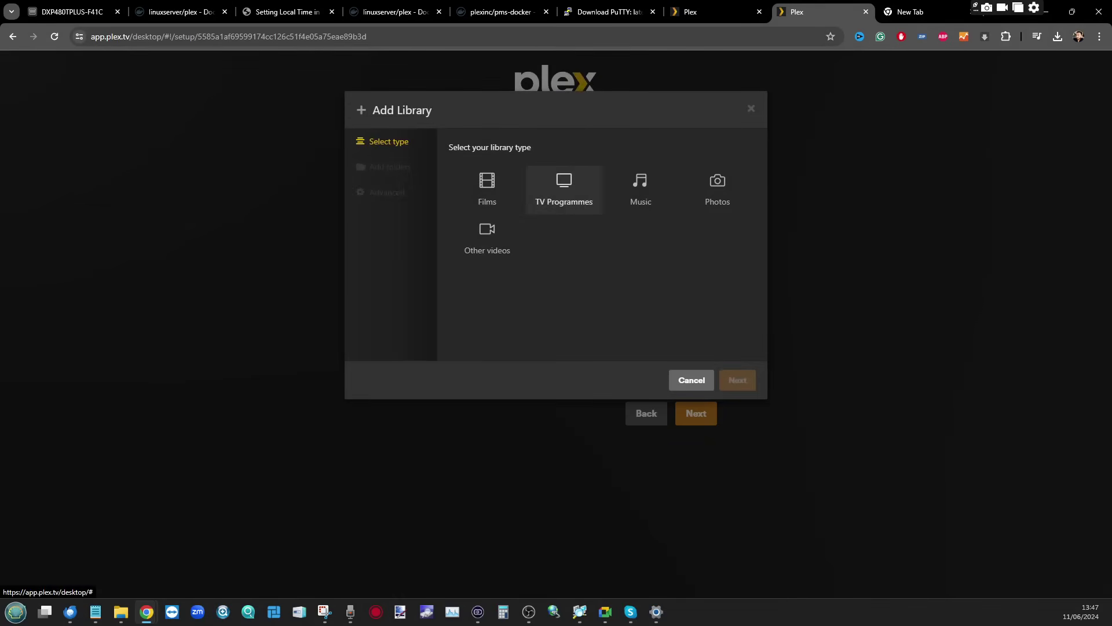
{"action": "left_click", "coordinate": [564, 188]}
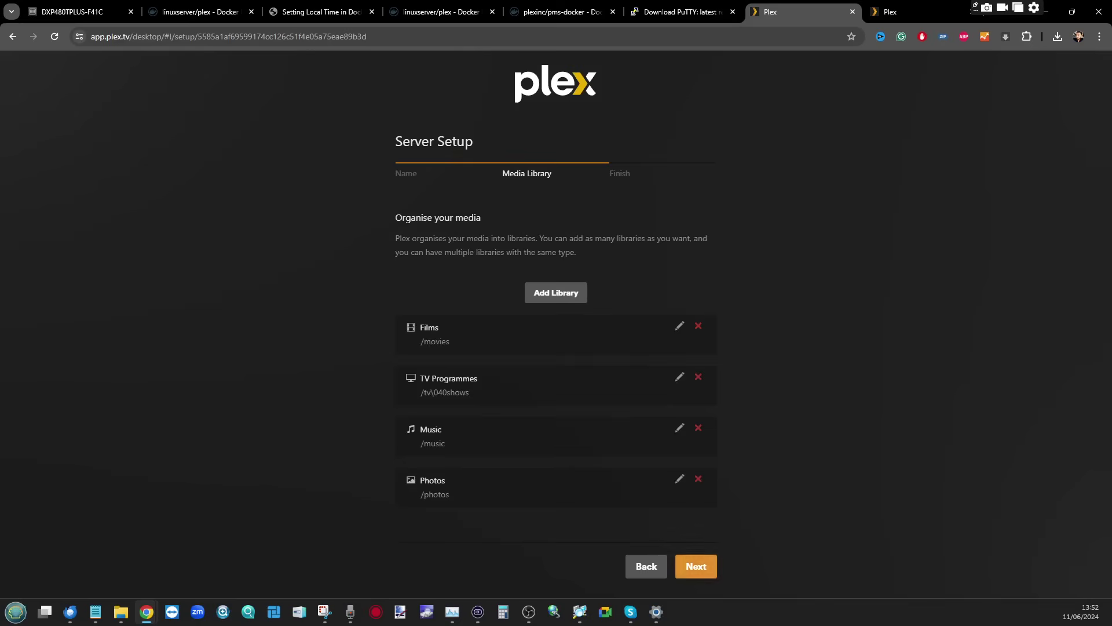
{"action": "left_click", "coordinate": [695, 566]}
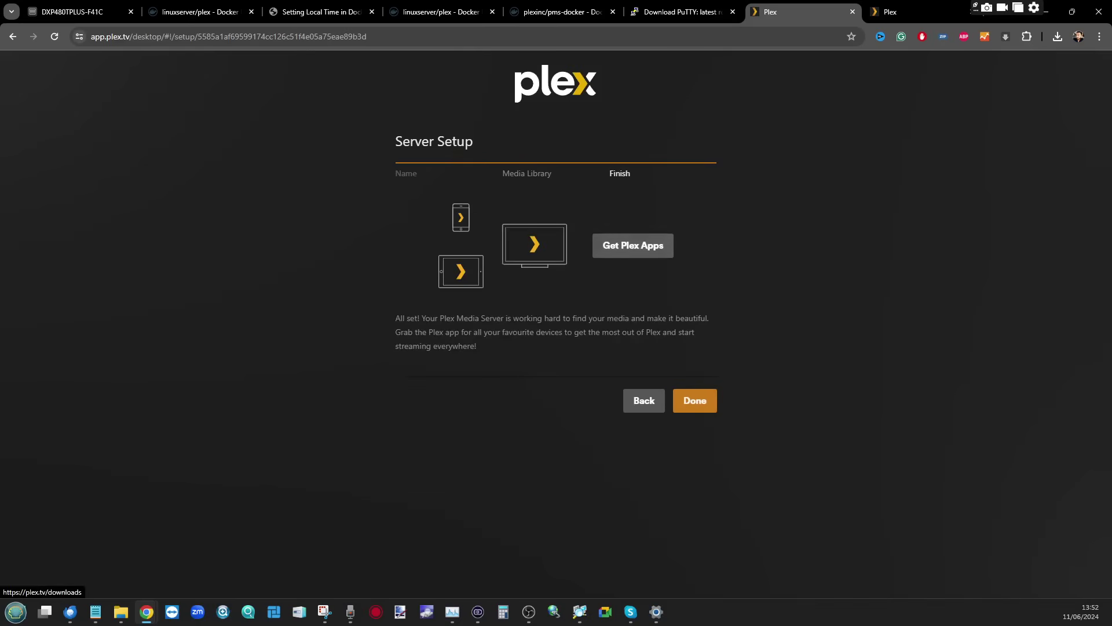
{"action": "left_click", "coordinate": [694, 401]}
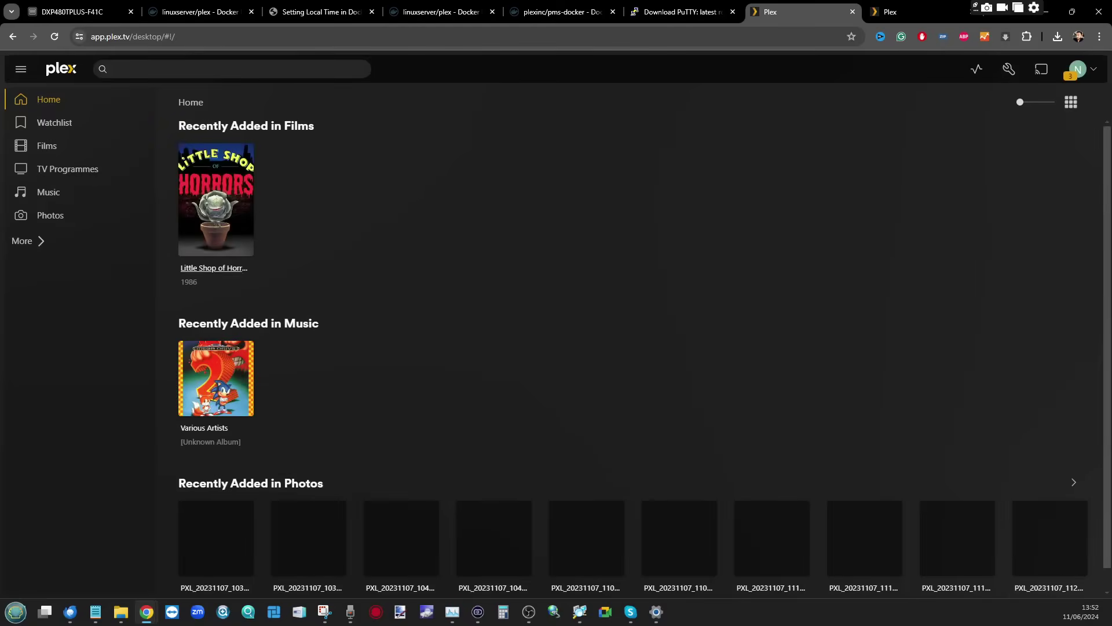
Open the ugreenflash server's settings and examine its managed libraries
{"action": "left_click", "coordinate": [28, 241]}
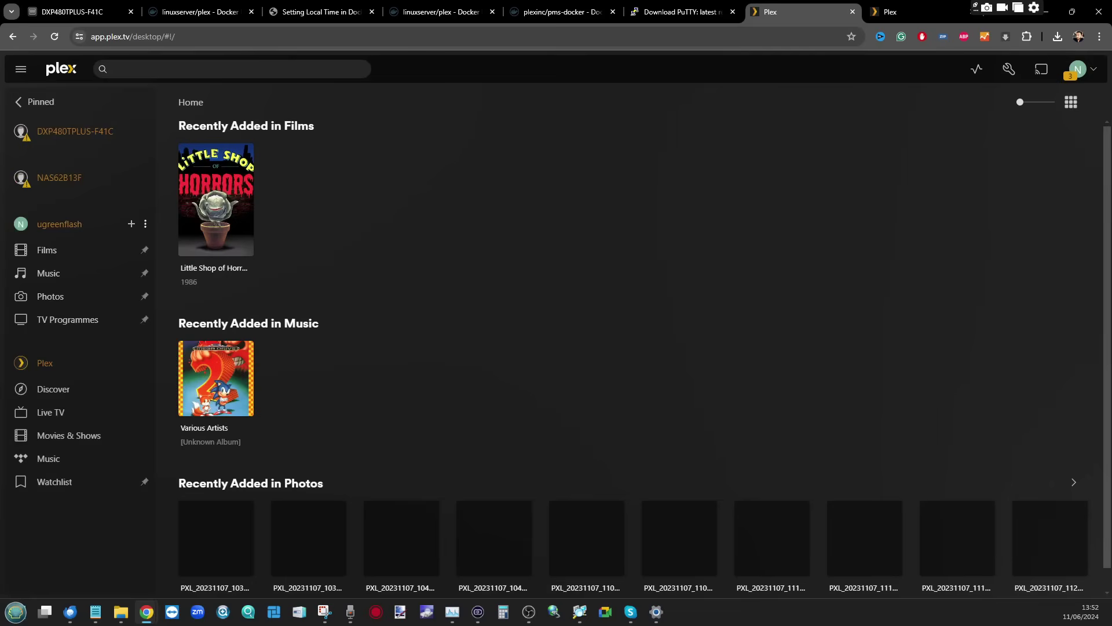
{"action": "left_click", "coordinate": [146, 224]}
{"action": "mouse_move", "coordinate": [191, 281]}
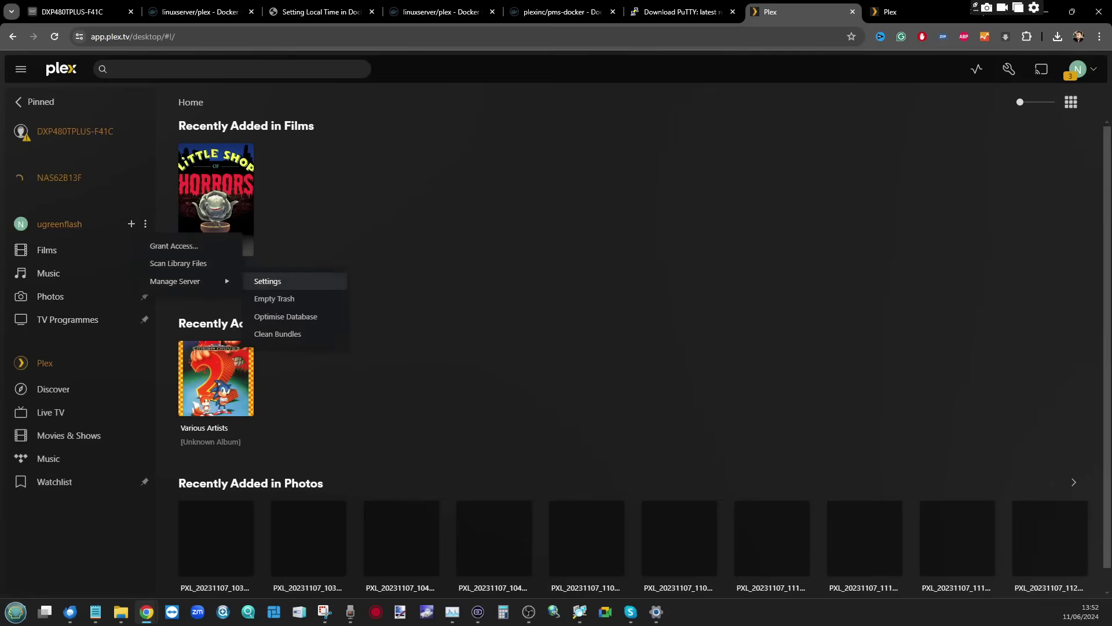
{"action": "left_click", "coordinate": [268, 281]}
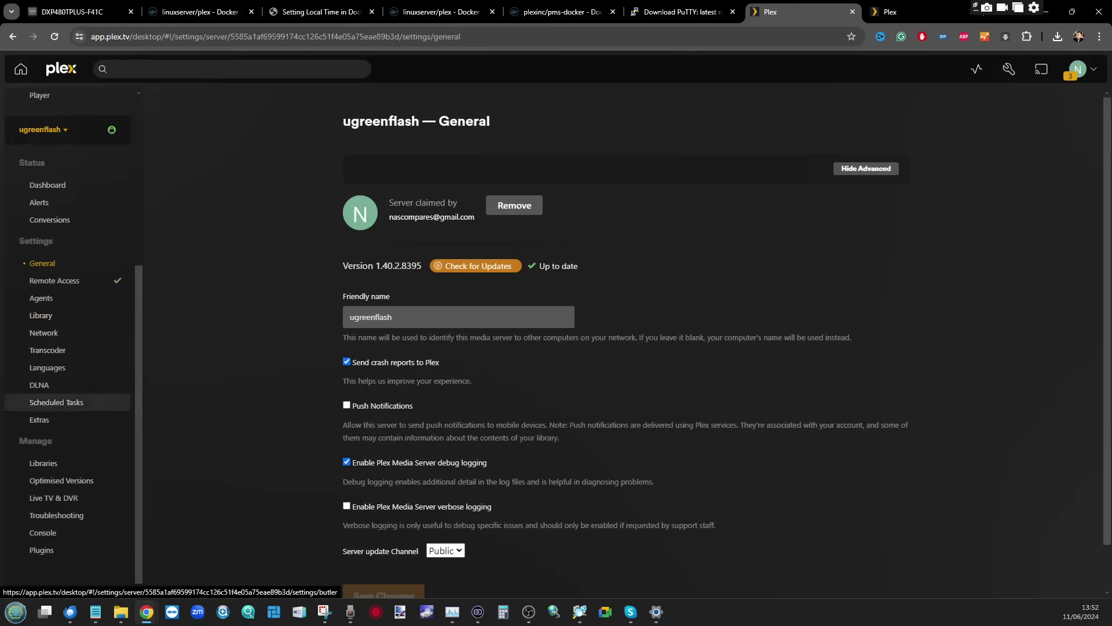
{"action": "left_click", "coordinate": [43, 463]}
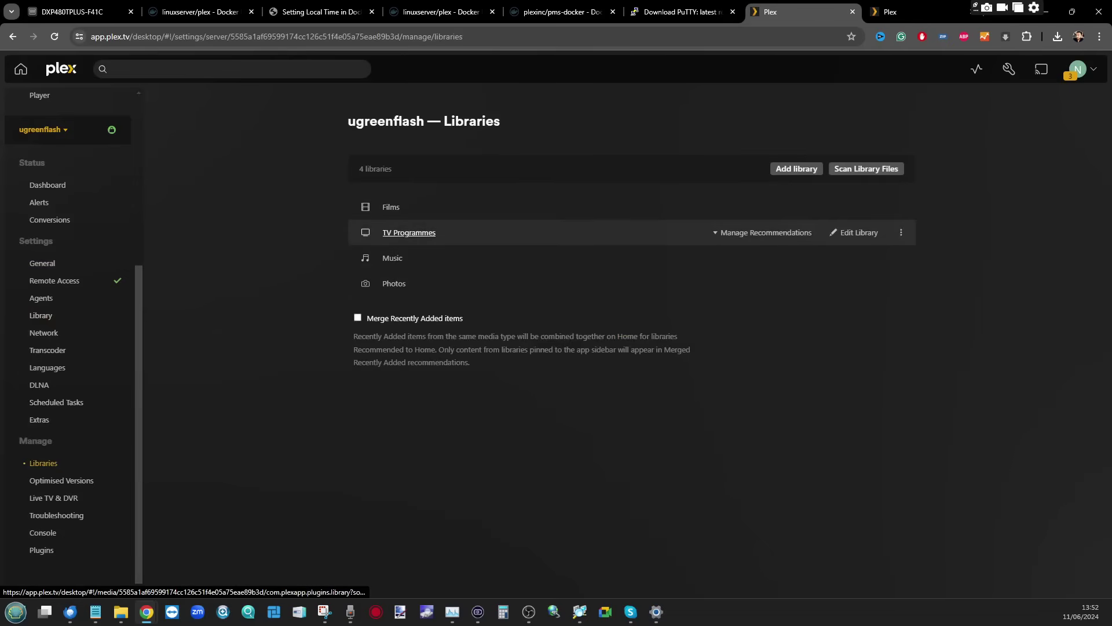
{"action": "scroll", "coordinate": [64, 133], "scroll_direction": "up", "scroll_amount": 5}
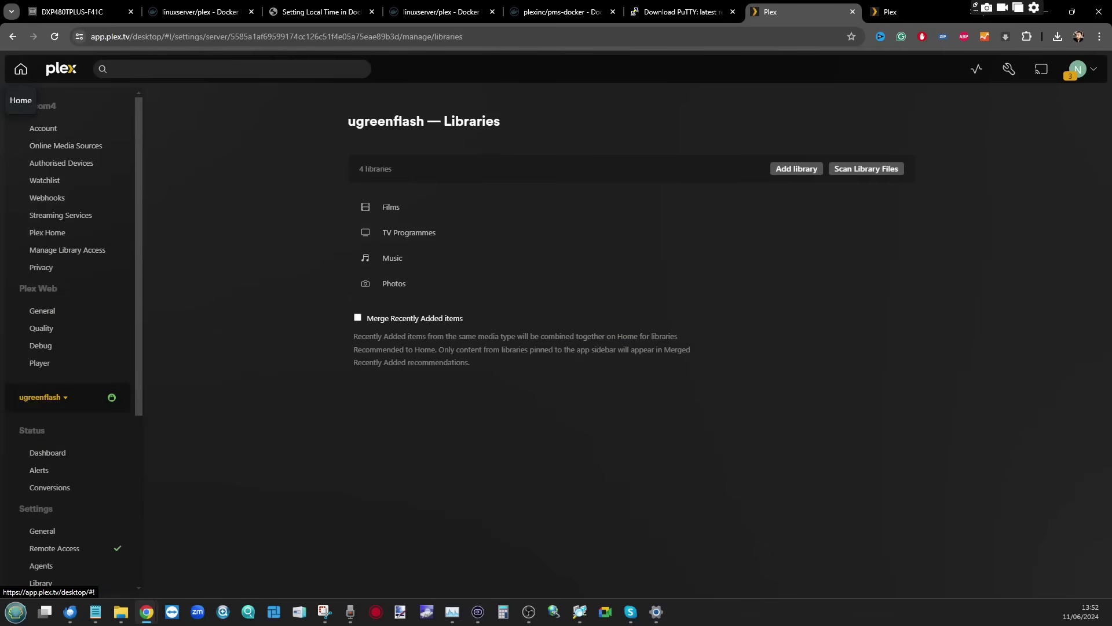
Return to the Plex home page, open the Films library and examine the Little Shop of Horrors details
{"action": "left_click", "coordinate": [20, 69]}
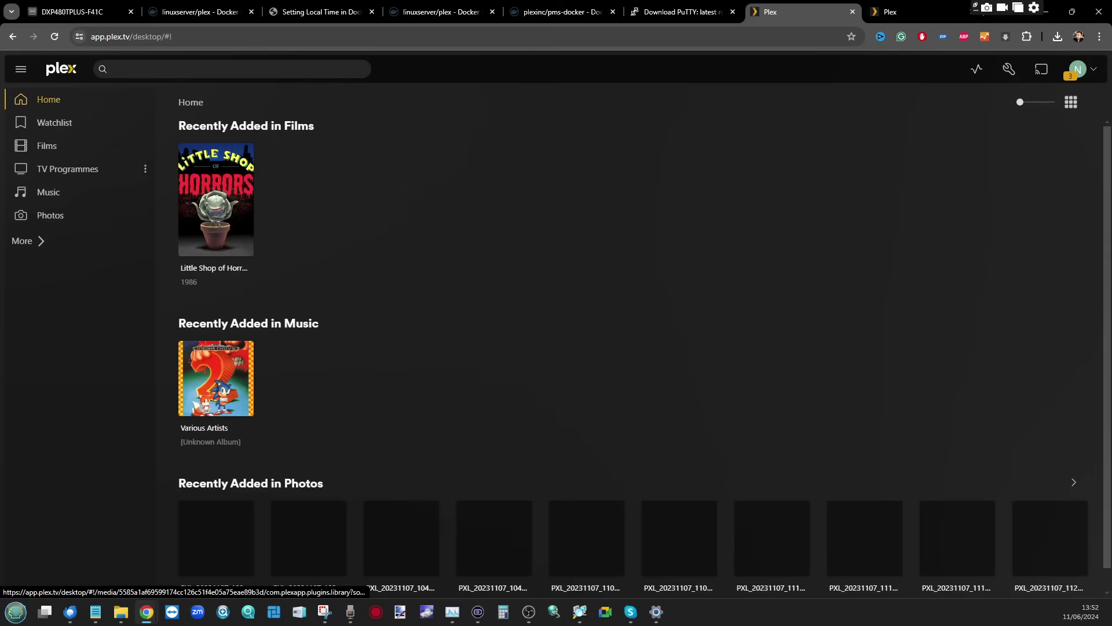
{"action": "left_click", "coordinate": [47, 250]}
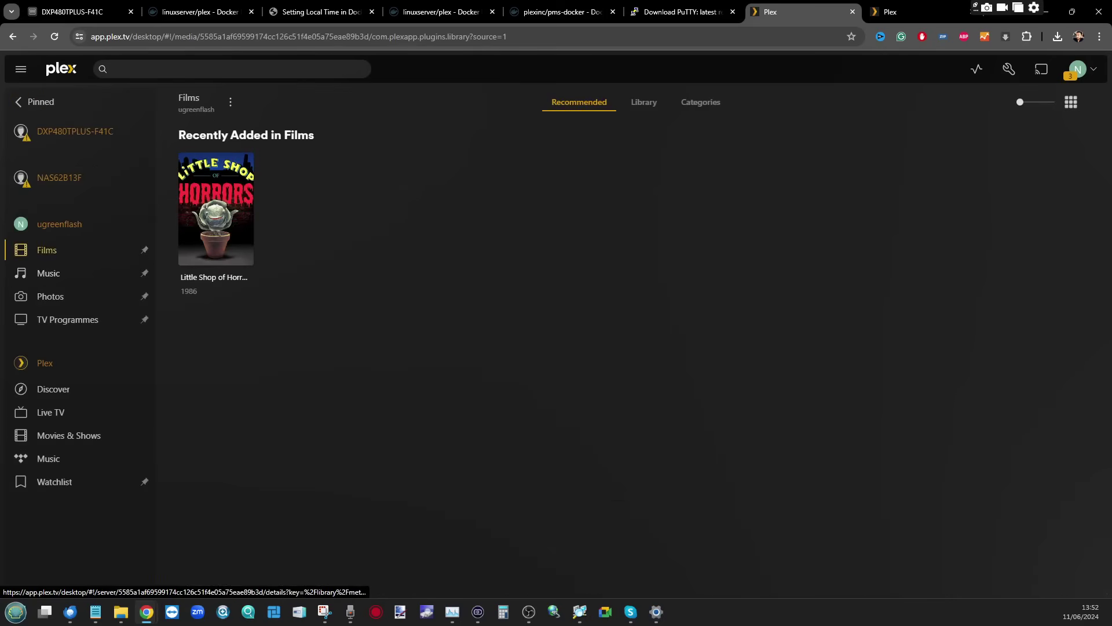
{"action": "left_click", "coordinate": [215, 174]}
{"action": "scroll", "coordinate": [849, 393], "scroll_direction": "down", "scroll_amount": 2}
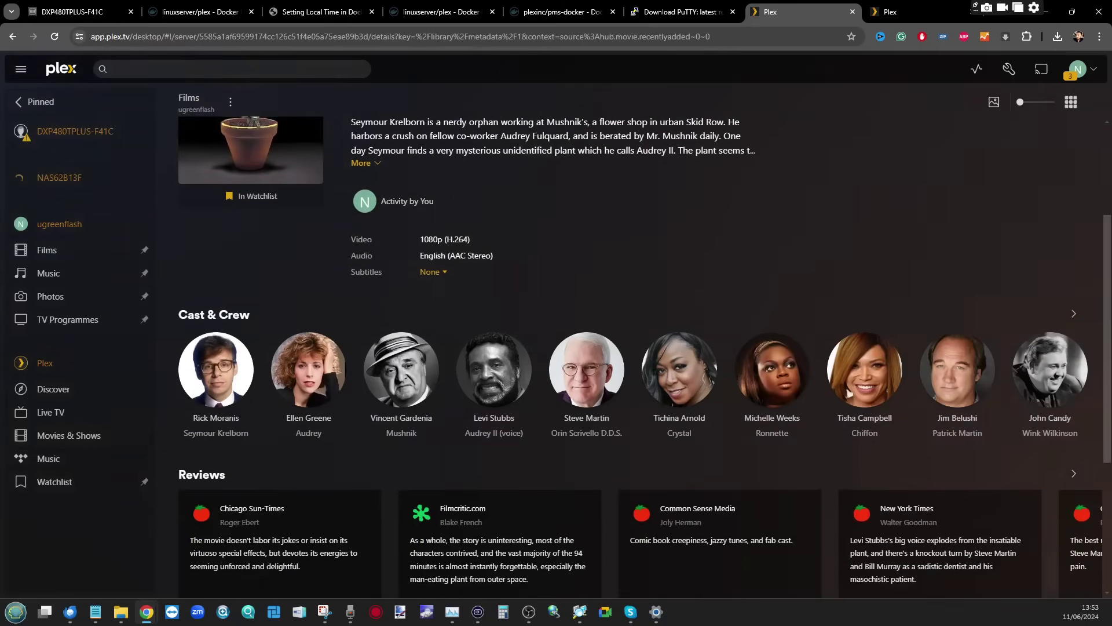
{"action": "scroll", "coordinate": [556, 360], "scroll_direction": "up", "scroll_amount": 3}
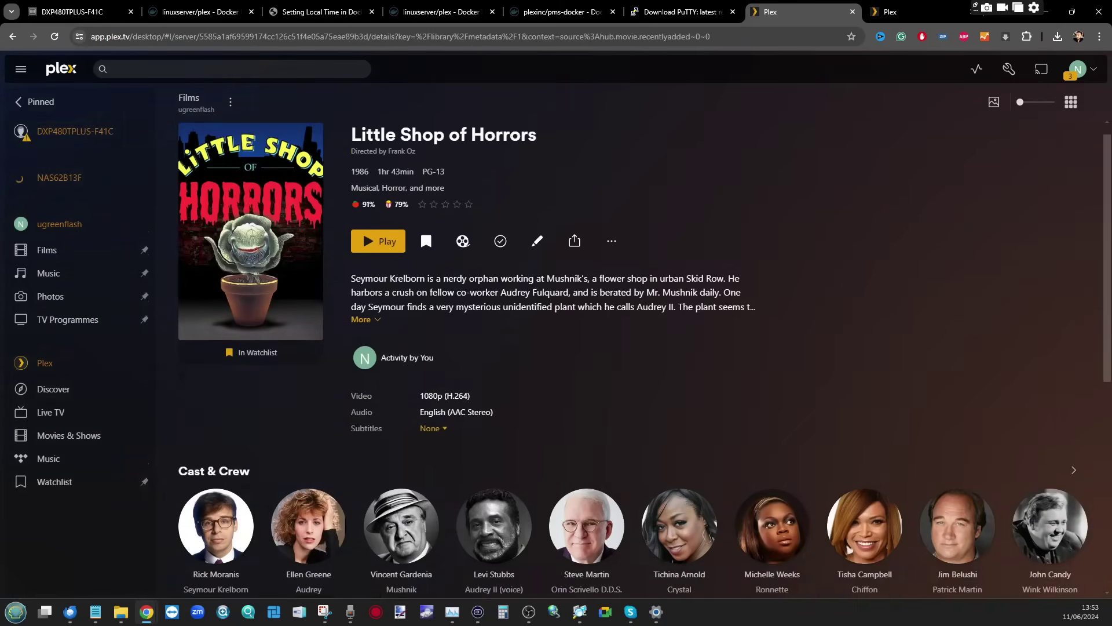
Browse the server's Photos library, and open the Various Artists album in the Music library to examine its tracks
{"action": "scroll", "coordinate": [556, 359], "scroll_direction": "down", "scroll_amount": 5}
{"action": "scroll", "coordinate": [556, 359], "scroll_direction": "up", "scroll_amount": 5}
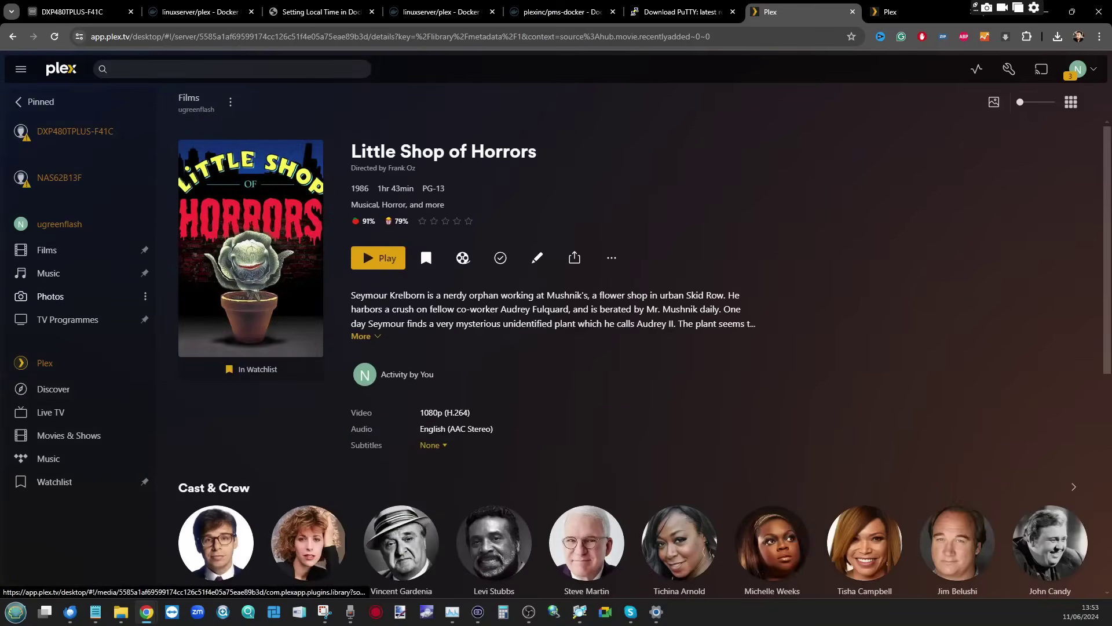
{"action": "left_click", "coordinate": [51, 296]}
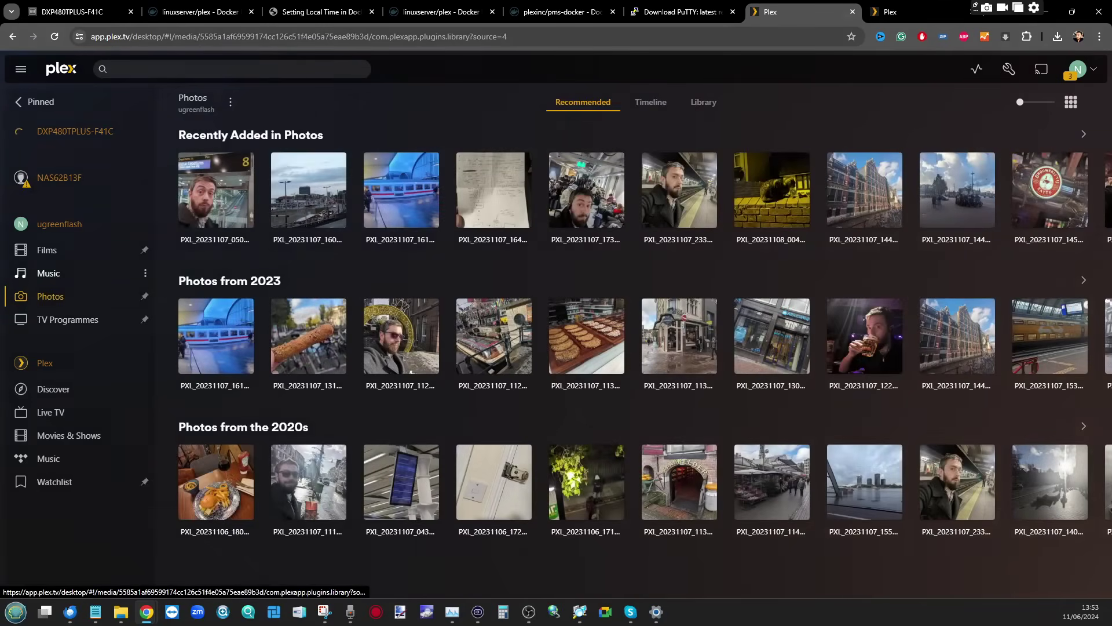
{"action": "left_click", "coordinate": [48, 273]}
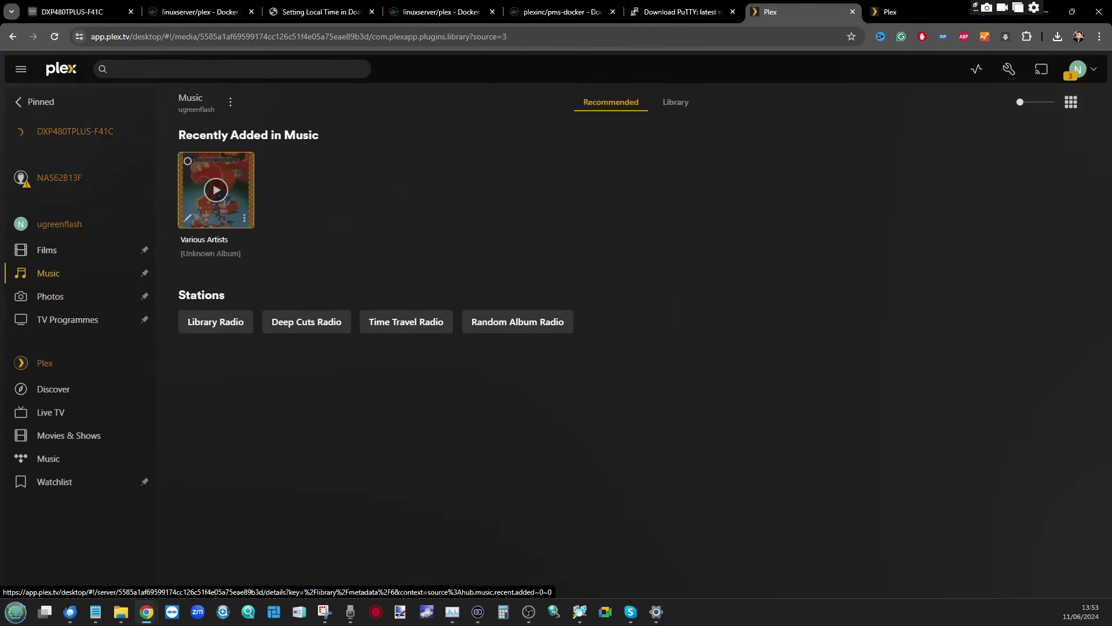
{"action": "left_click", "coordinate": [215, 190]}
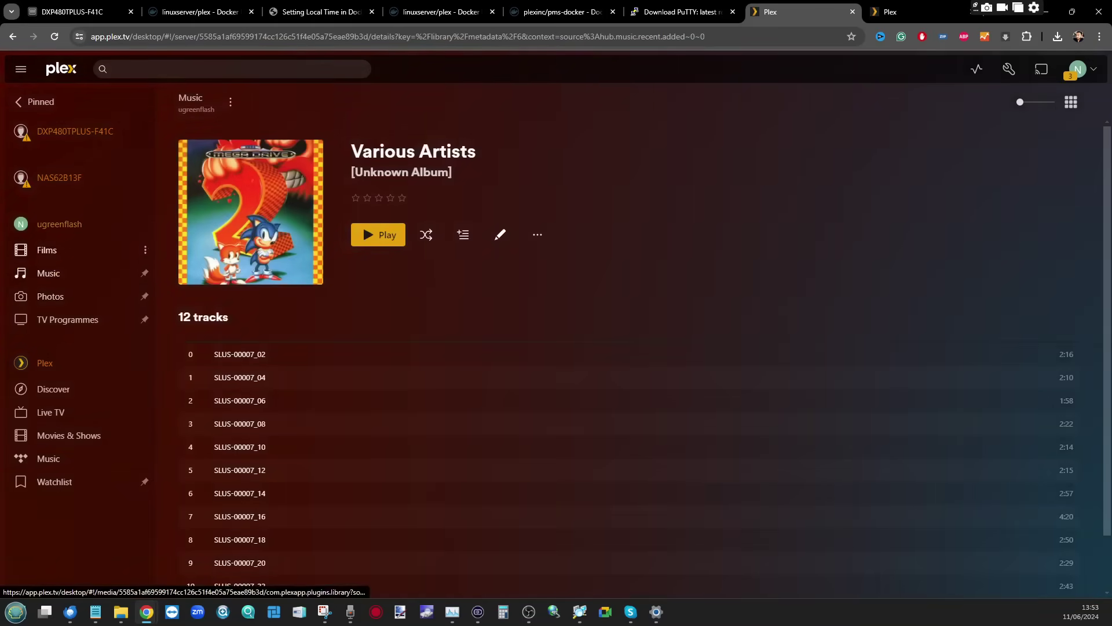
Return to the Films library and review the actions available for Little Shop of Horrors
{"action": "left_click", "coordinate": [46, 249]}
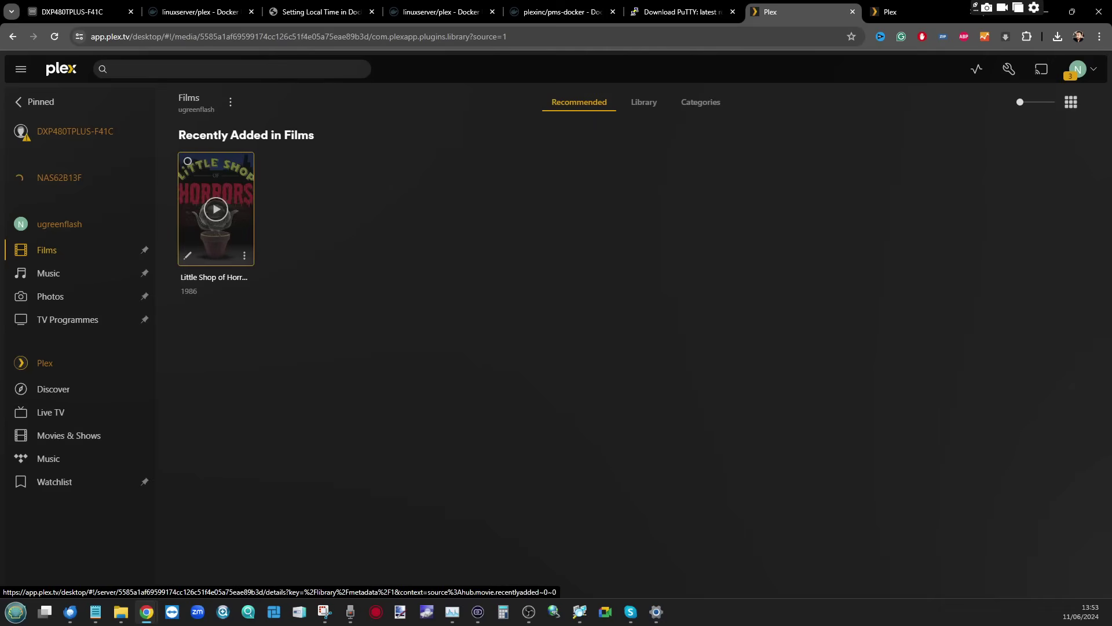
{"action": "left_click", "coordinate": [244, 255]}
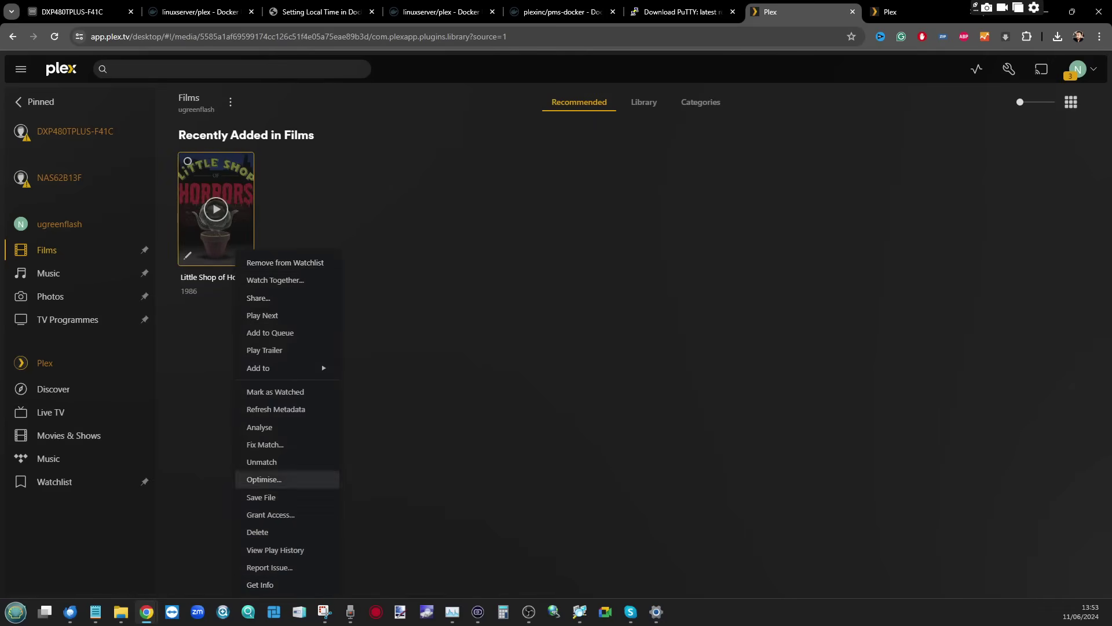
{"action": "key", "text": "Escape"}
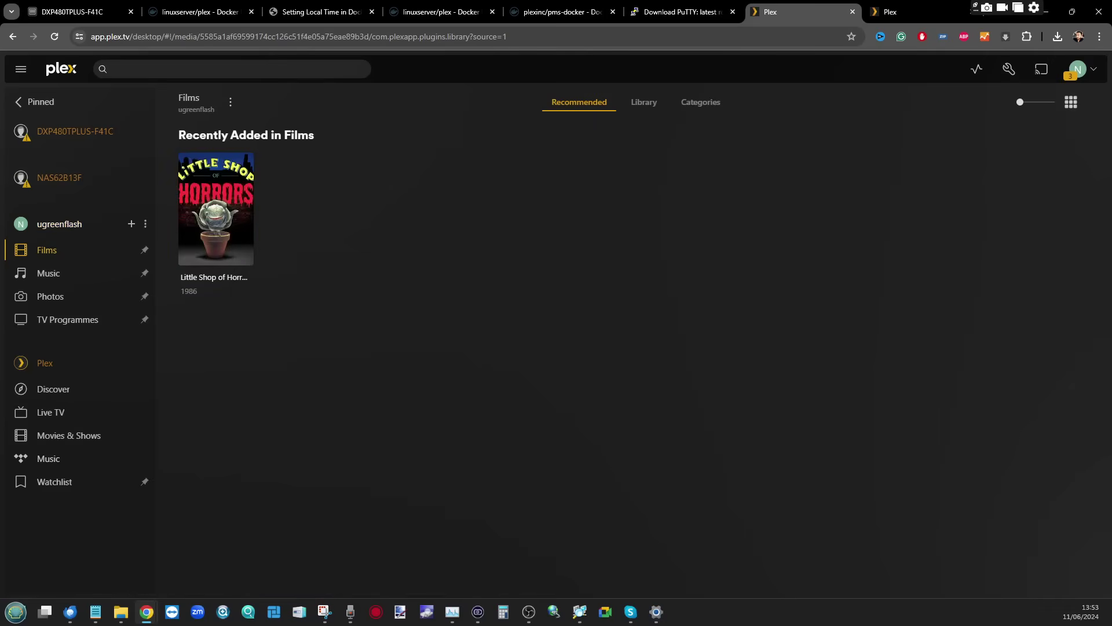
Examine the Films recommendation options in the ugreenflash server's managed libraries, and open the Films library from there
{"action": "left_click", "coordinate": [145, 223]}
{"action": "mouse_move", "coordinate": [175, 281]}
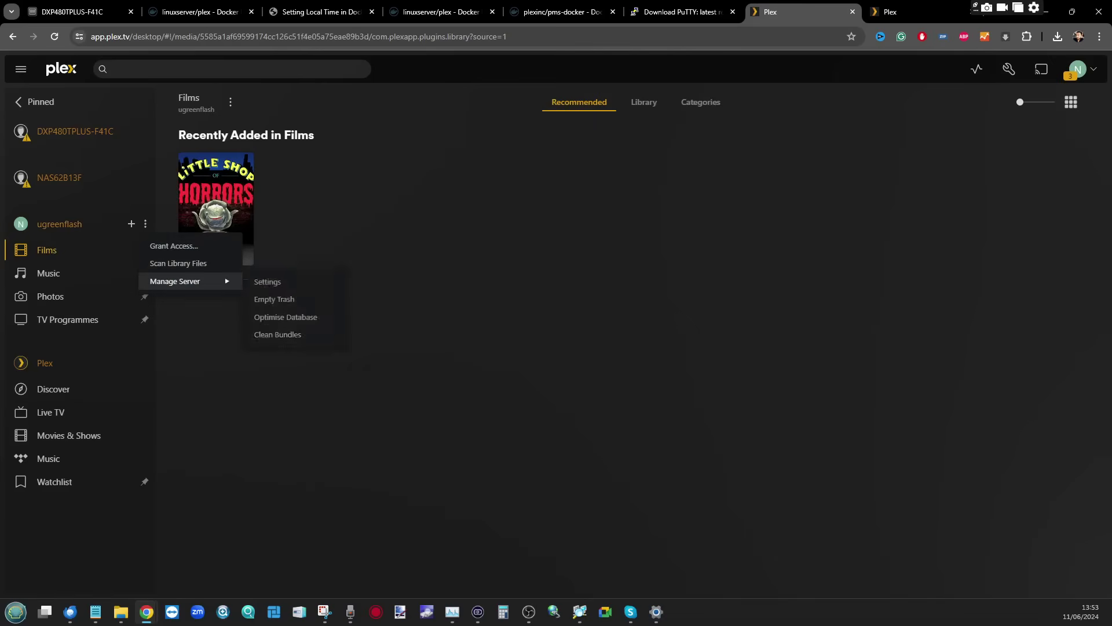
{"action": "left_click", "coordinate": [273, 279]}
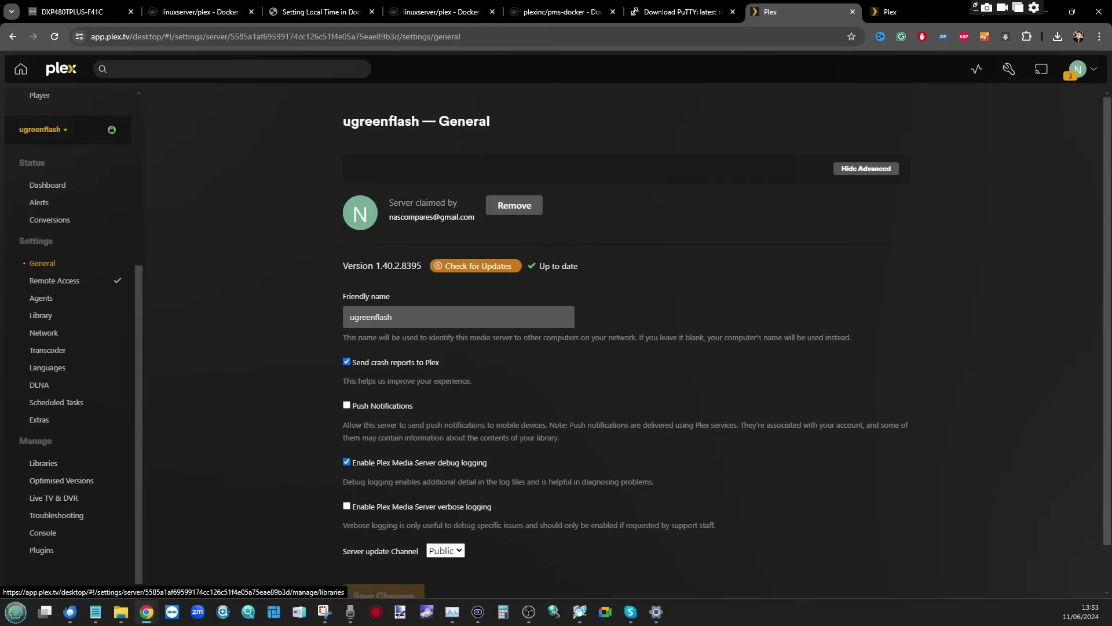
{"action": "left_click", "coordinate": [43, 463]}
{"action": "left_click", "coordinate": [406, 207]}
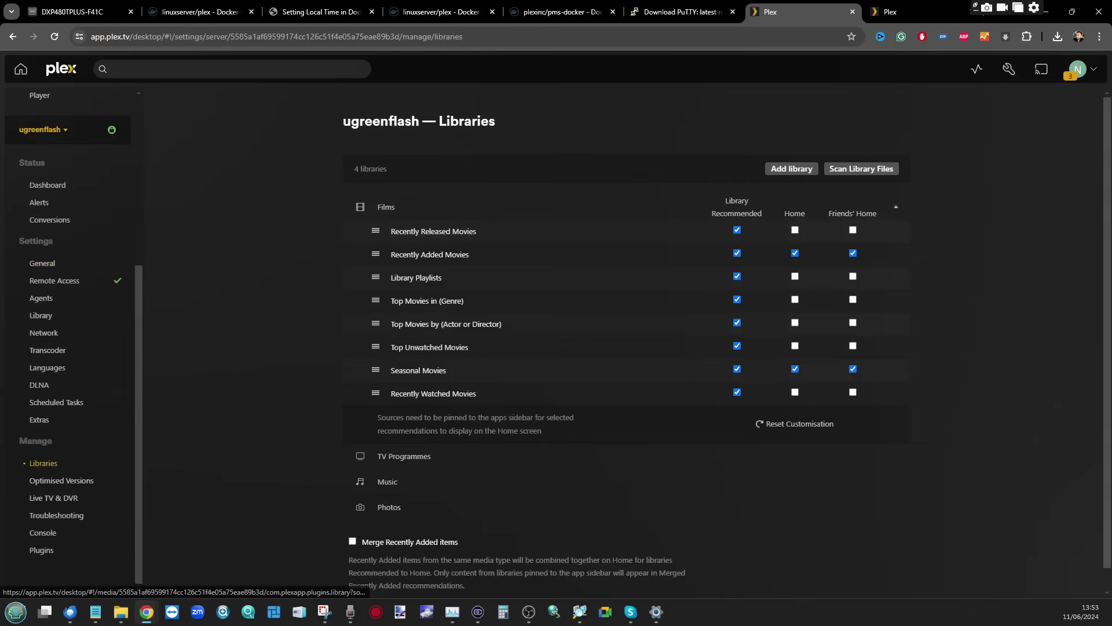
{"action": "left_click", "coordinate": [386, 207]}
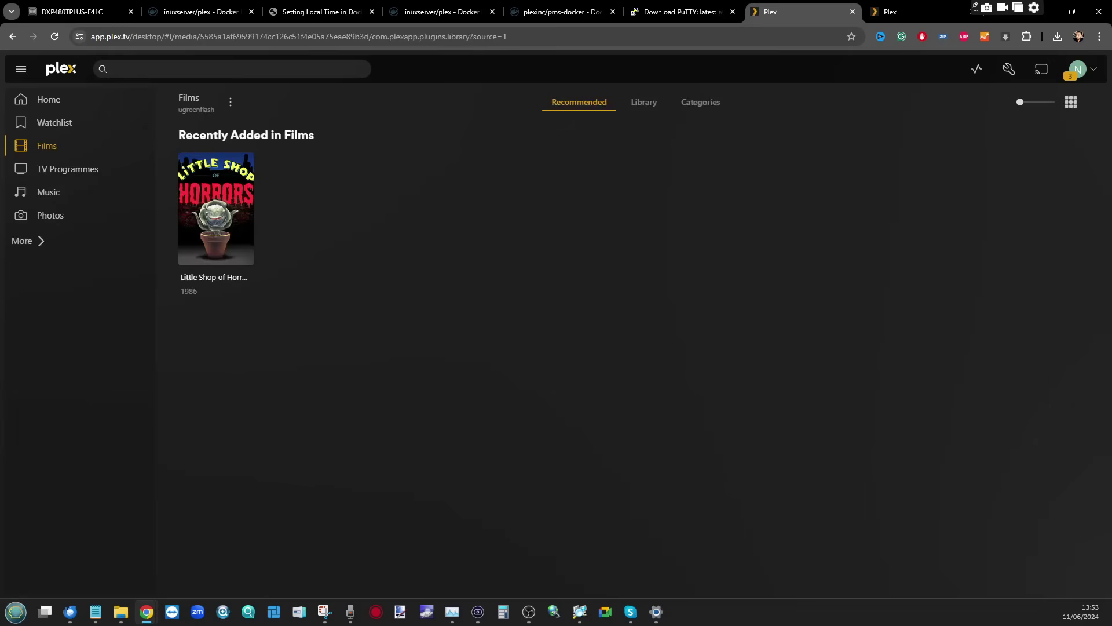
{"action": "mouse_move", "coordinate": [215, 238]}
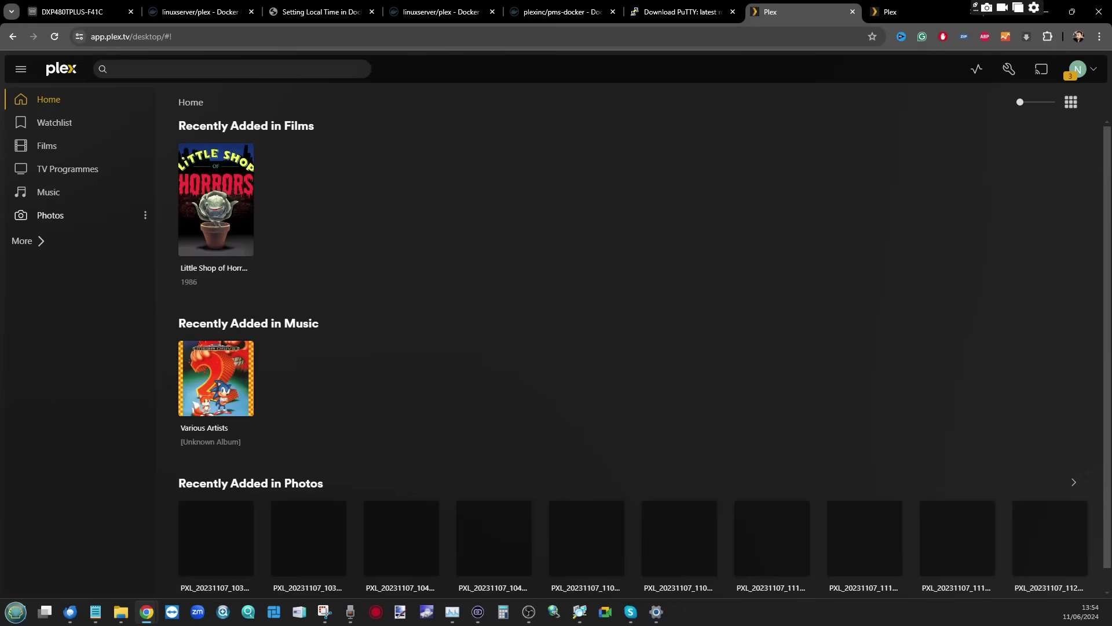
Open the ugreenflash server's Transcoder settings and set the transcoder quality to Prefer higher speed encoding
{"action": "left_click", "coordinate": [23, 240]}
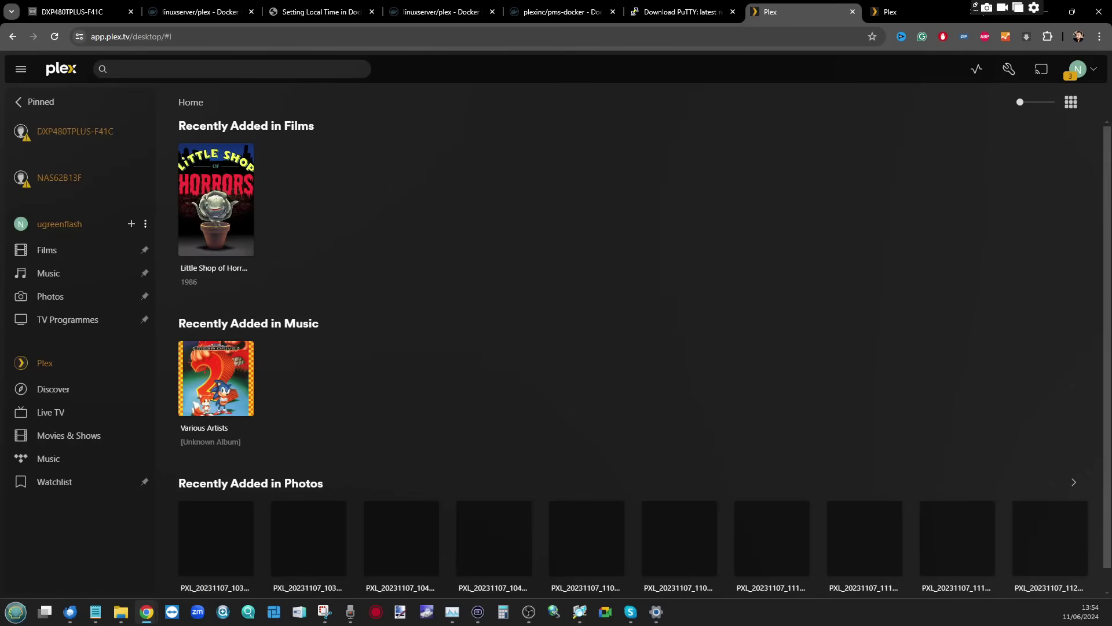
{"action": "left_click", "coordinate": [145, 223]}
{"action": "mouse_move", "coordinate": [191, 281]}
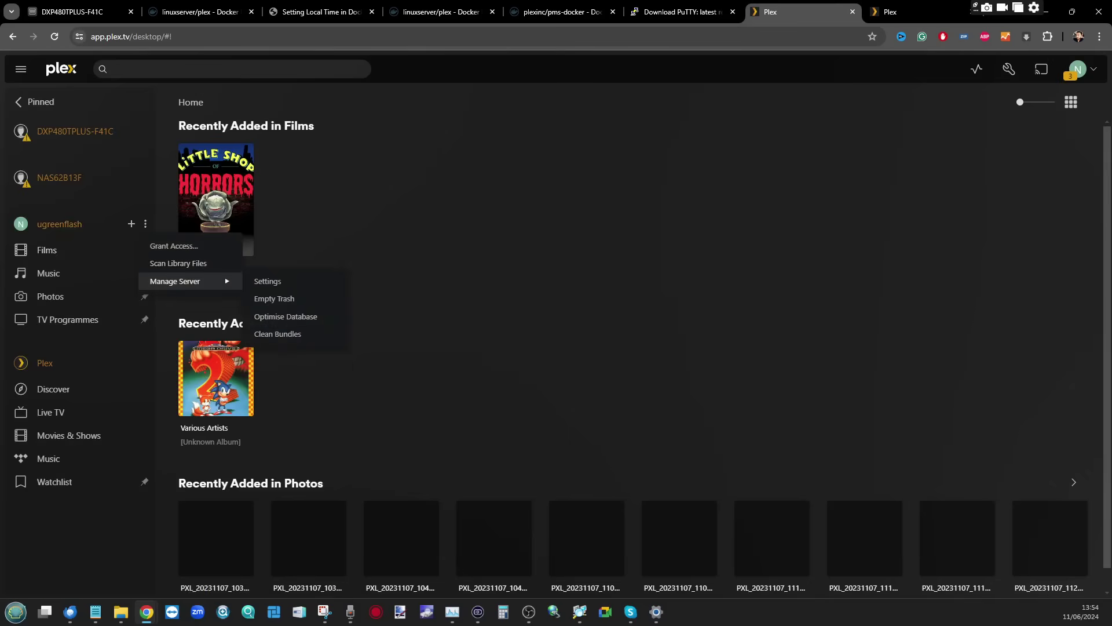
{"action": "left_click", "coordinate": [267, 280]}
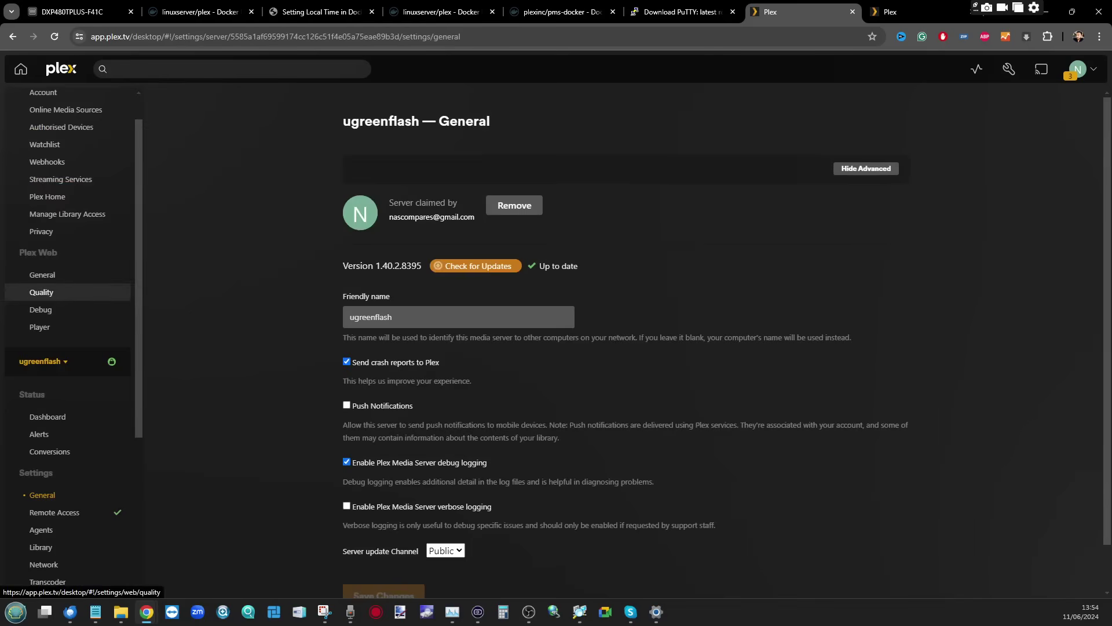
{"action": "left_click", "coordinate": [47, 350]}
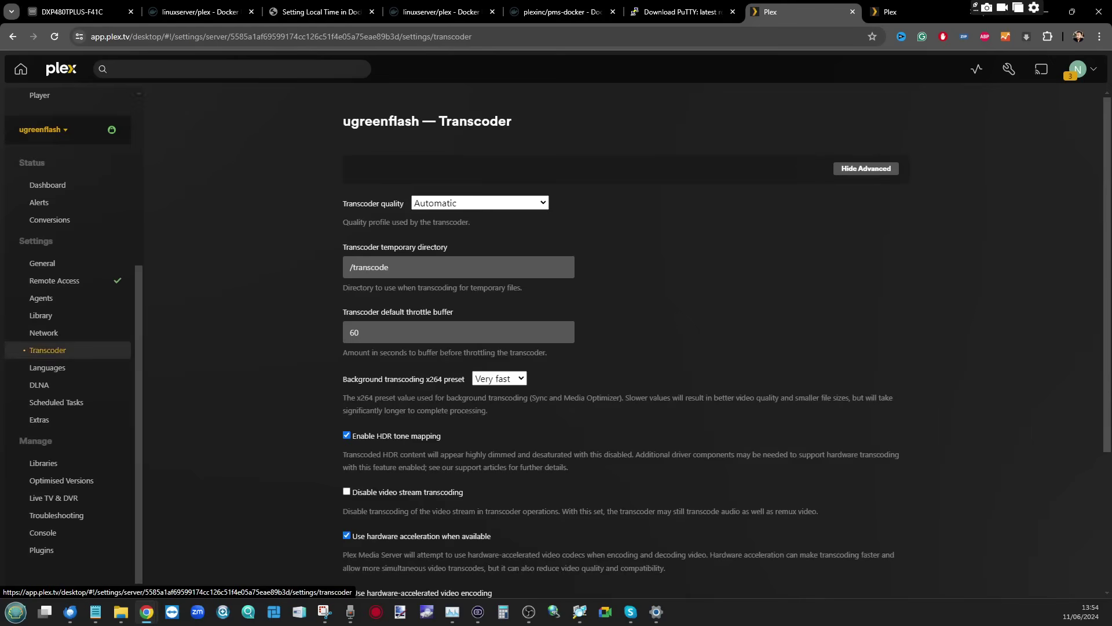
{"action": "left_click", "coordinate": [480, 203]}
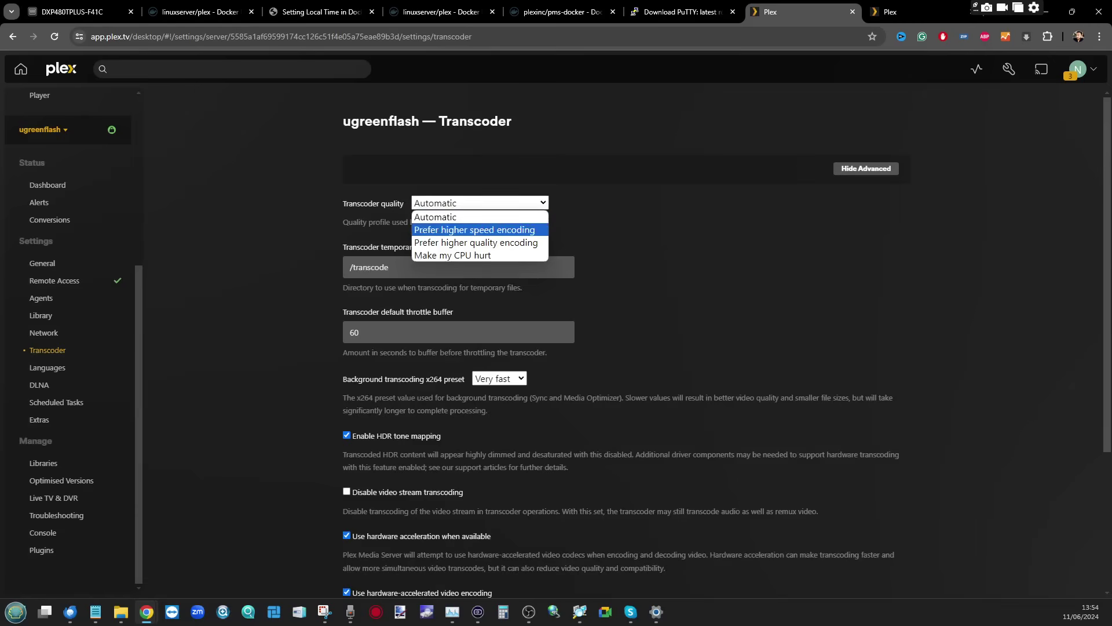
{"action": "key", "text": "Return"}
Set the hardware transcoding device to Alder Lake-UP3 GT2 [UHD Graphics] and save the transcoder changes
{"action": "scroll", "coordinate": [727, 338], "scroll_direction": "down", "scroll_amount": 4}
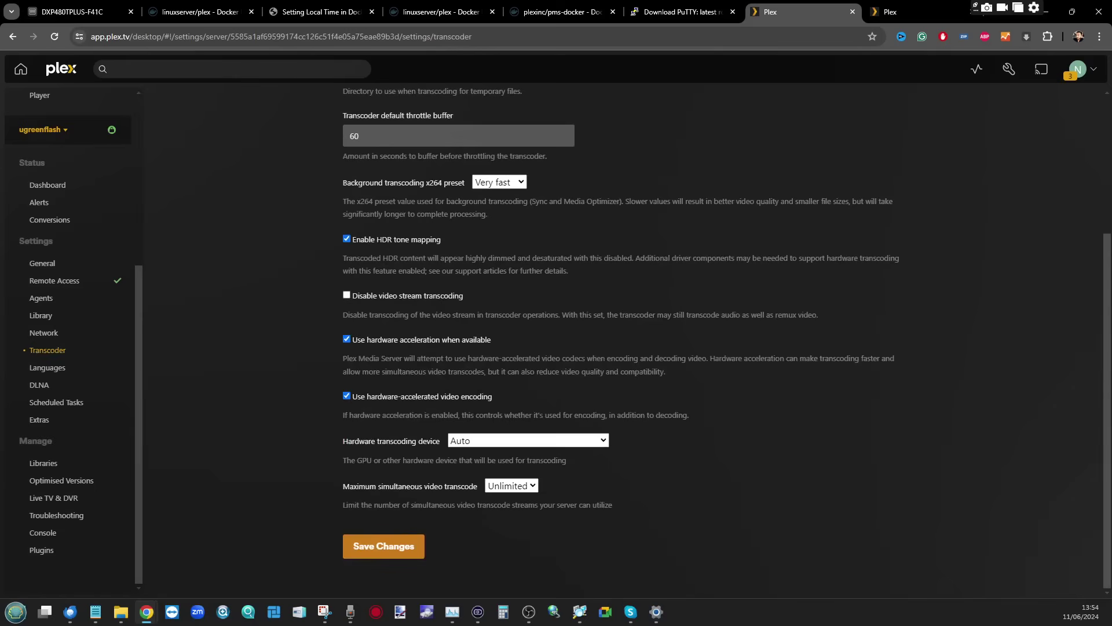
{"action": "left_click", "coordinate": [528, 440]}
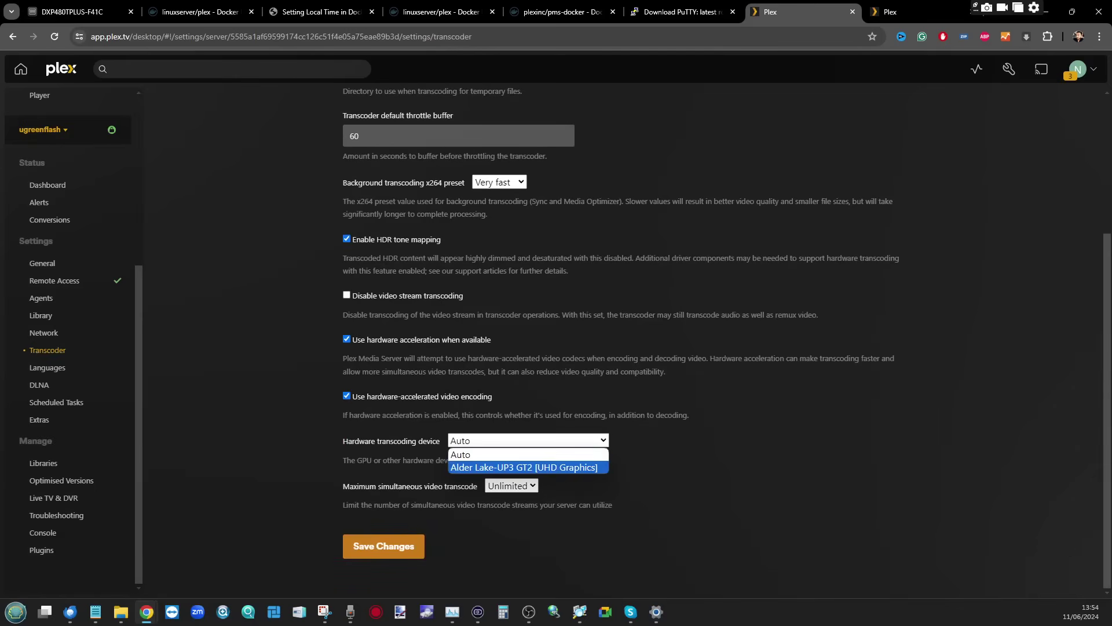
{"action": "key", "text": "Up"}
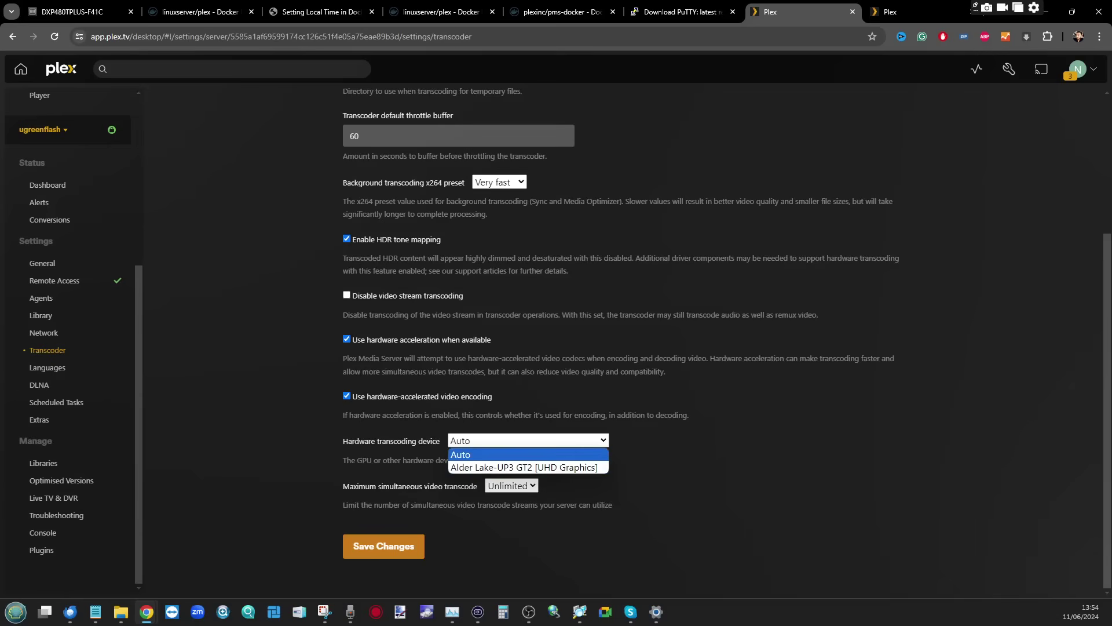
{"action": "key", "text": "Down"}
{"action": "key", "text": "Return"}
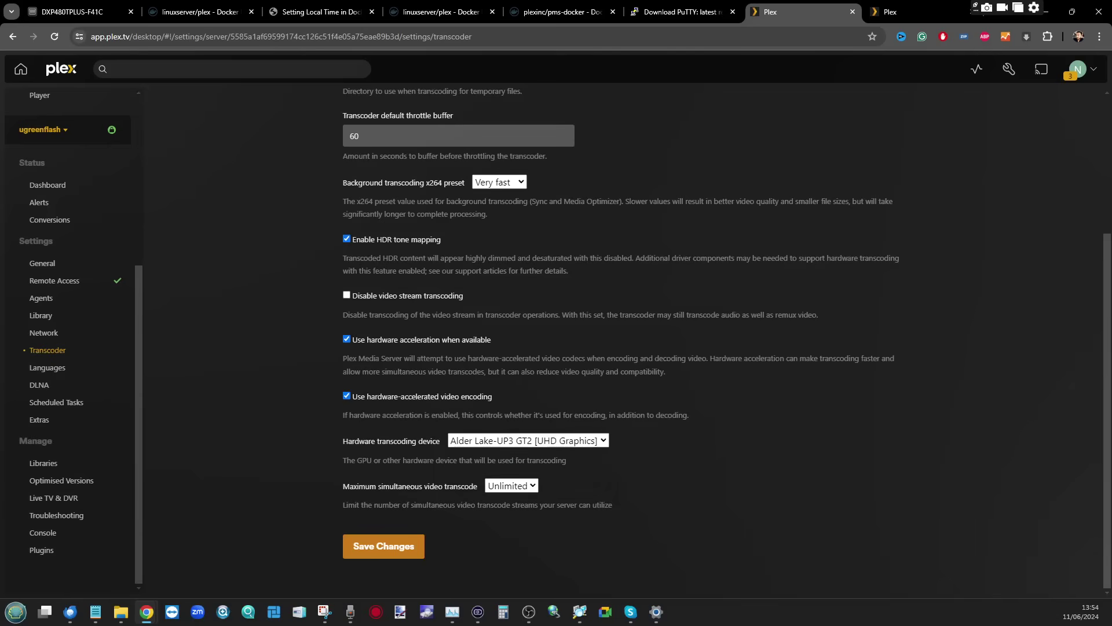
{"action": "key", "text": "alt+Down"}
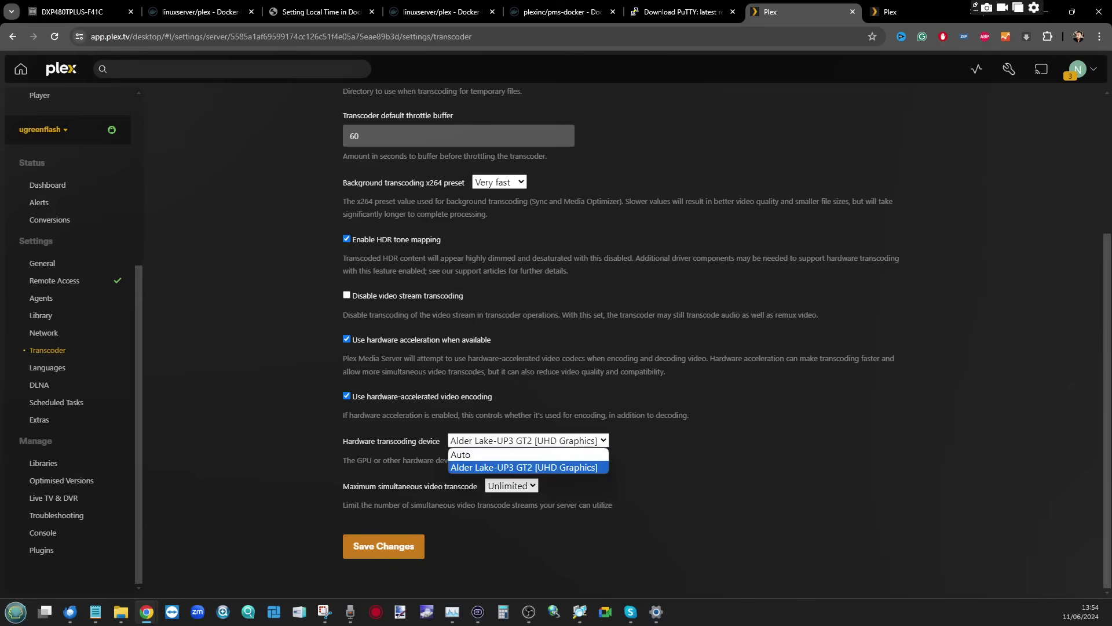
{"action": "key", "text": "Return"}
{"action": "key", "text": "Return"}
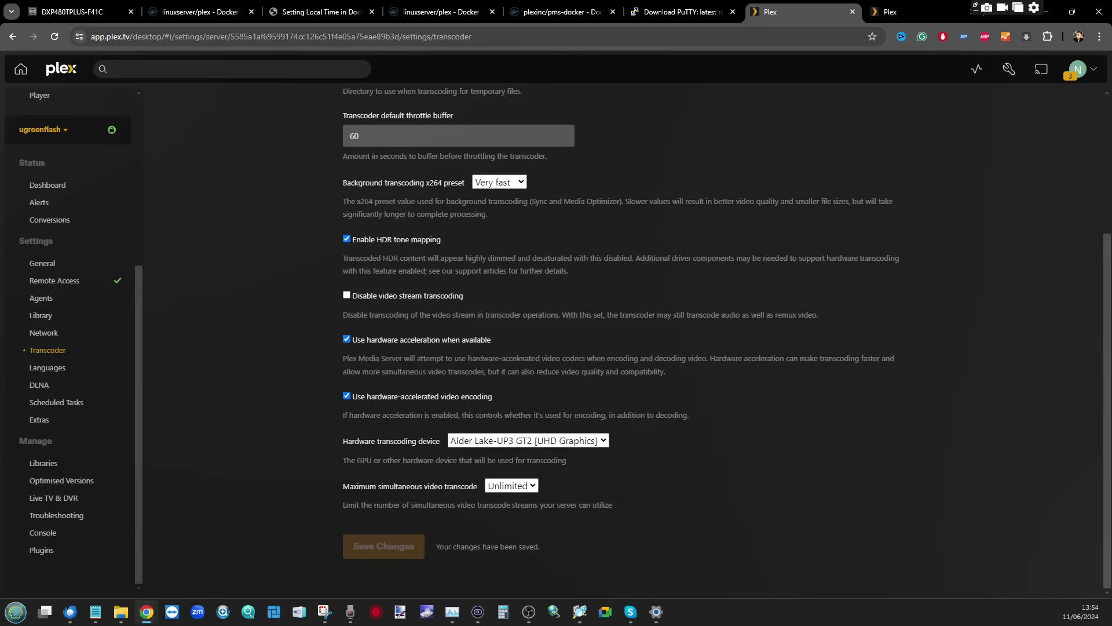
Return to the Plex home page, show the full list of servers, and switch to the DXP480TPLUS-F41C NAS desktop
{"action": "scroll", "coordinate": [621, 339], "scroll_direction": "up", "scroll_amount": 4}
{"action": "left_click", "coordinate": [21, 68]}
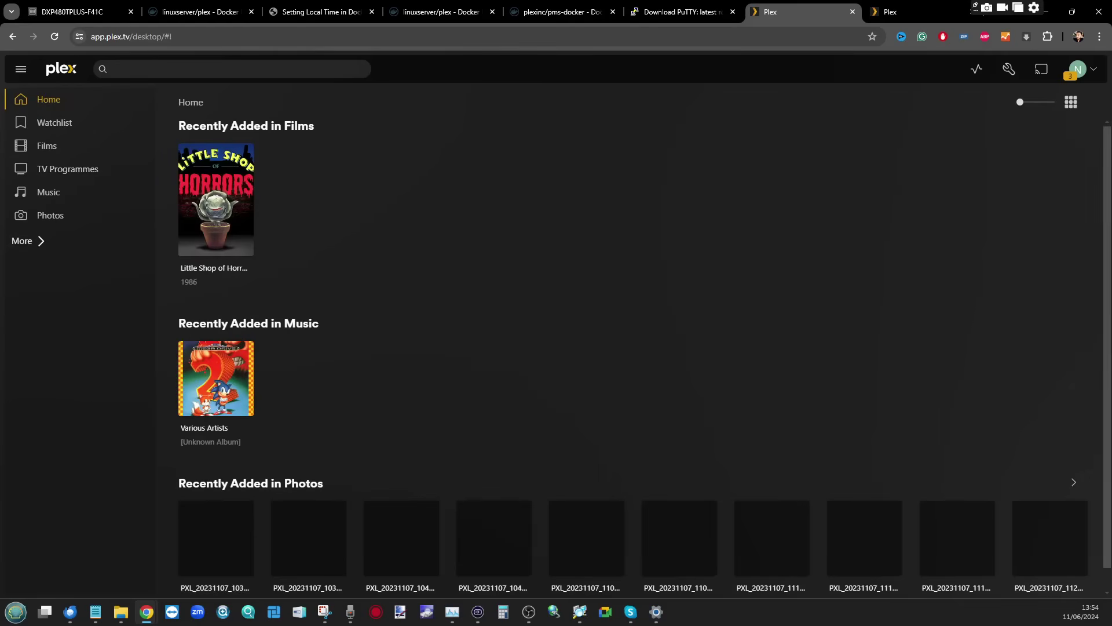
{"action": "left_click", "coordinate": [26, 241]}
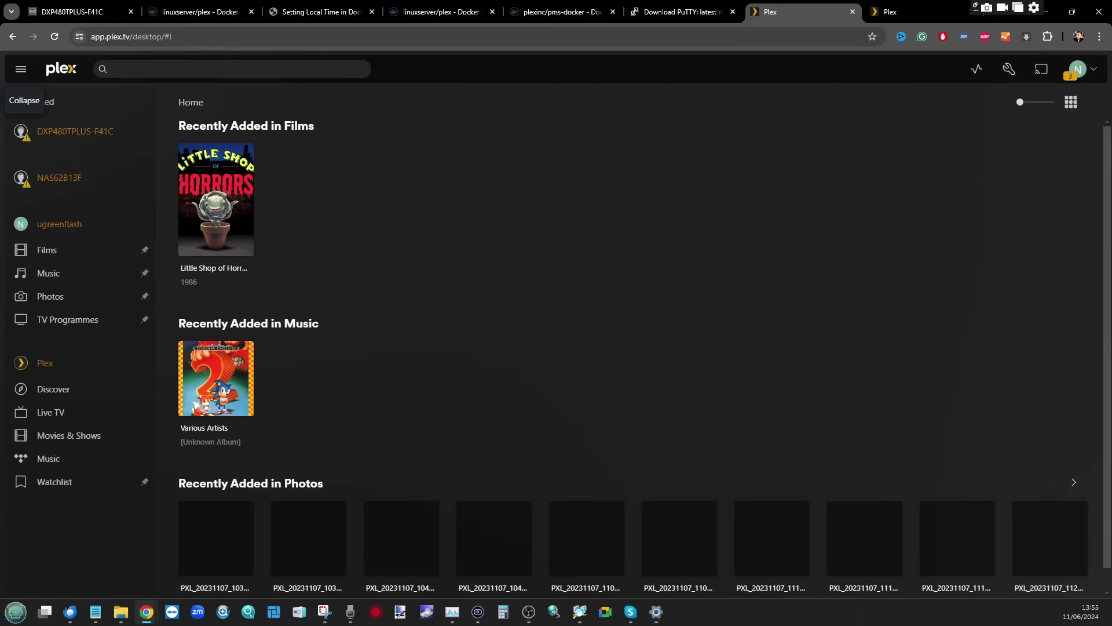
{"action": "left_click", "coordinate": [67, 12]}
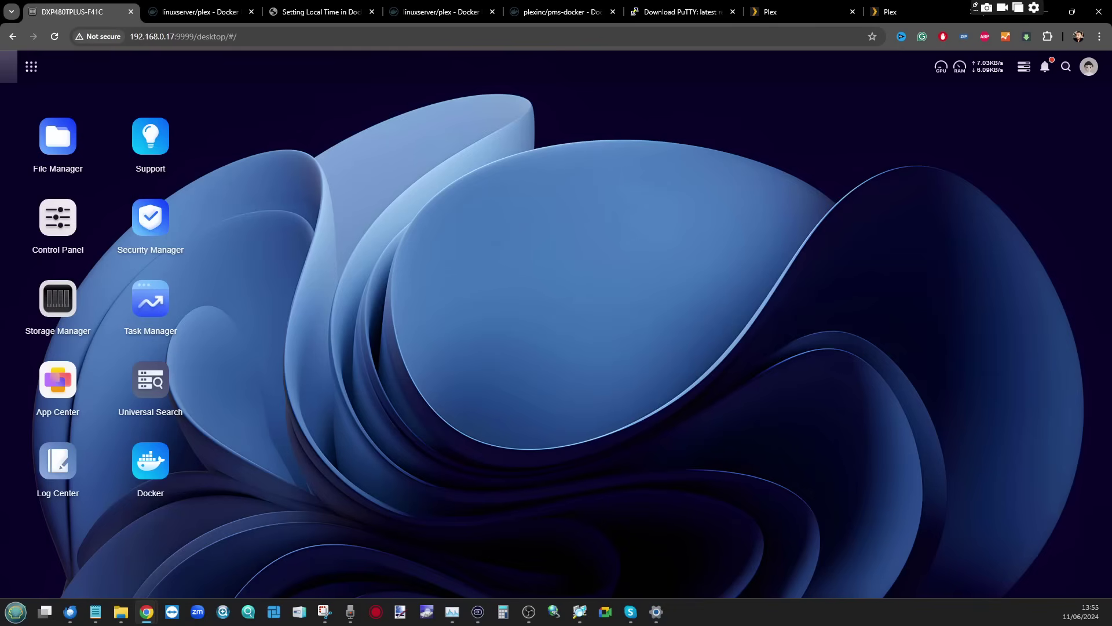